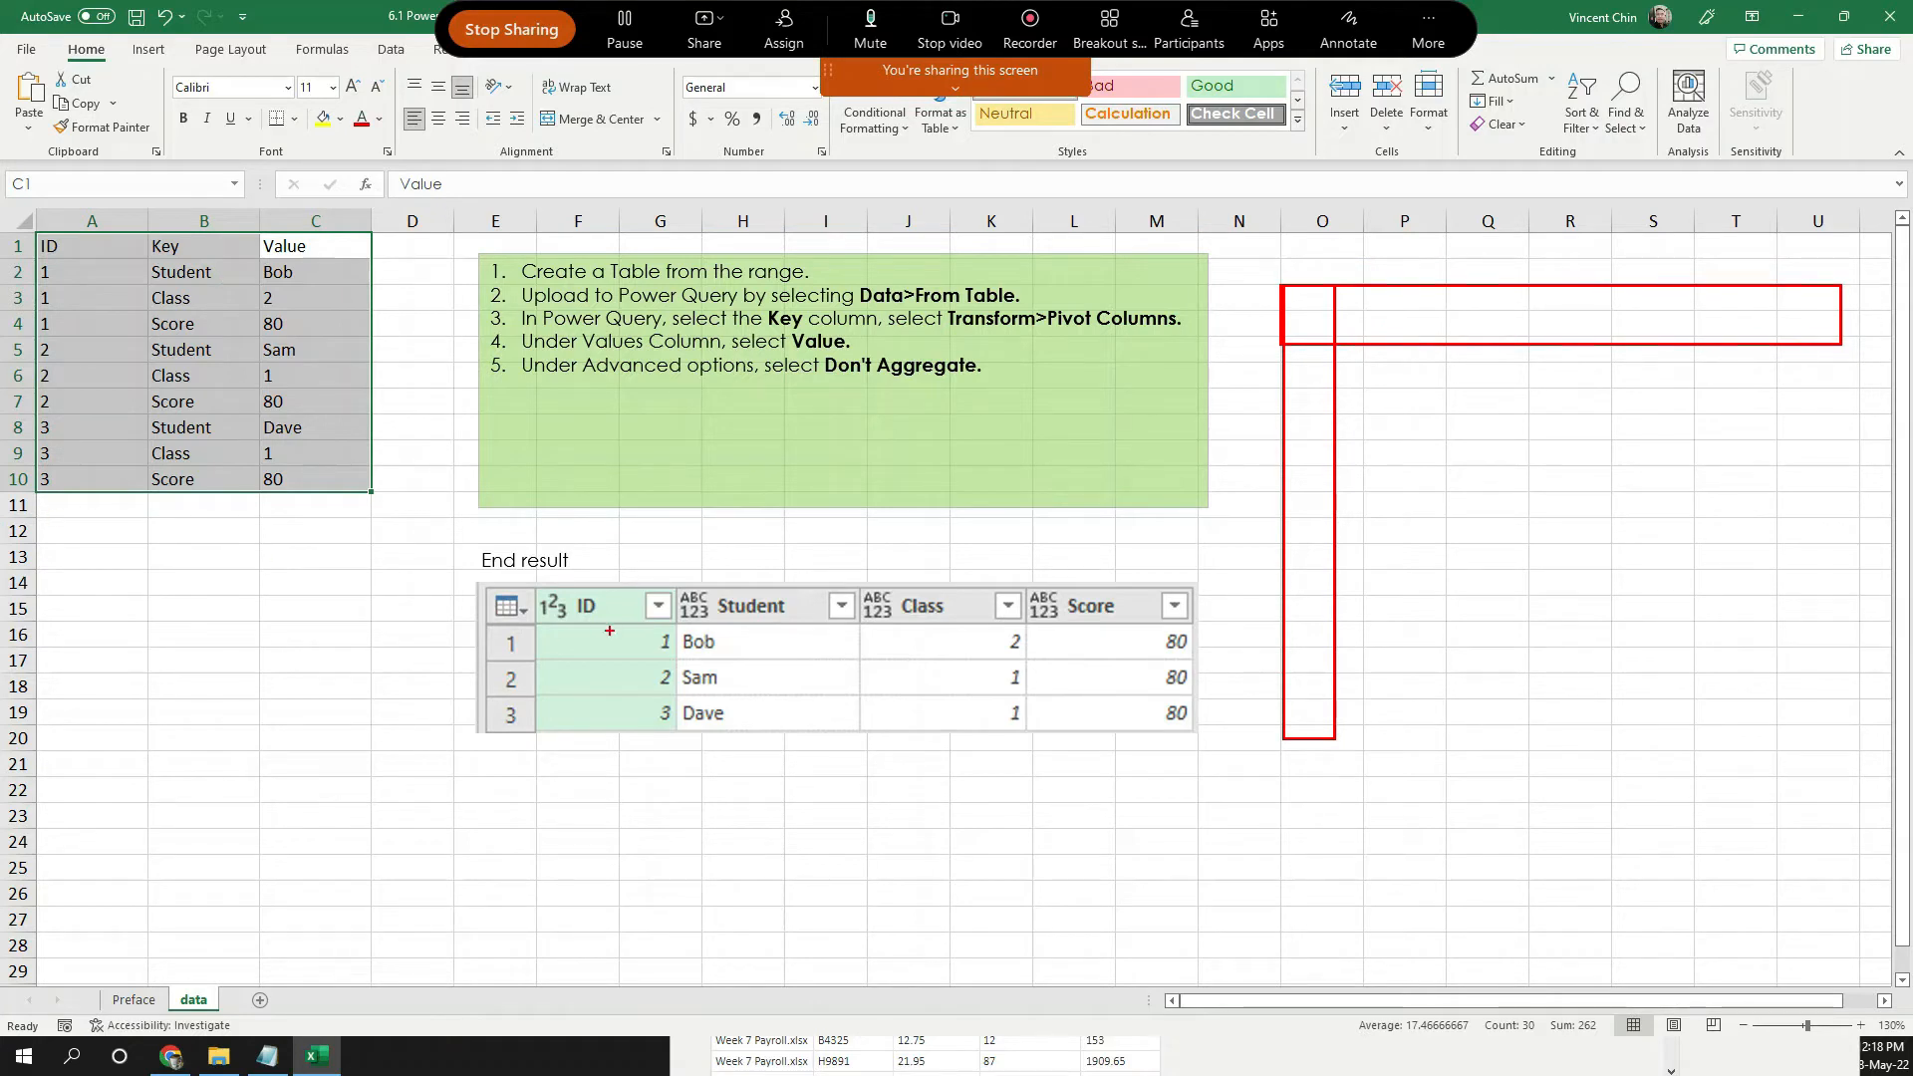
# Compare the ID, Key and Value source columns with the headers and values in the pivoted end-result picture.
pyautogui.moveTo(1176, 577); pyautogui.dragTo(513, 603)
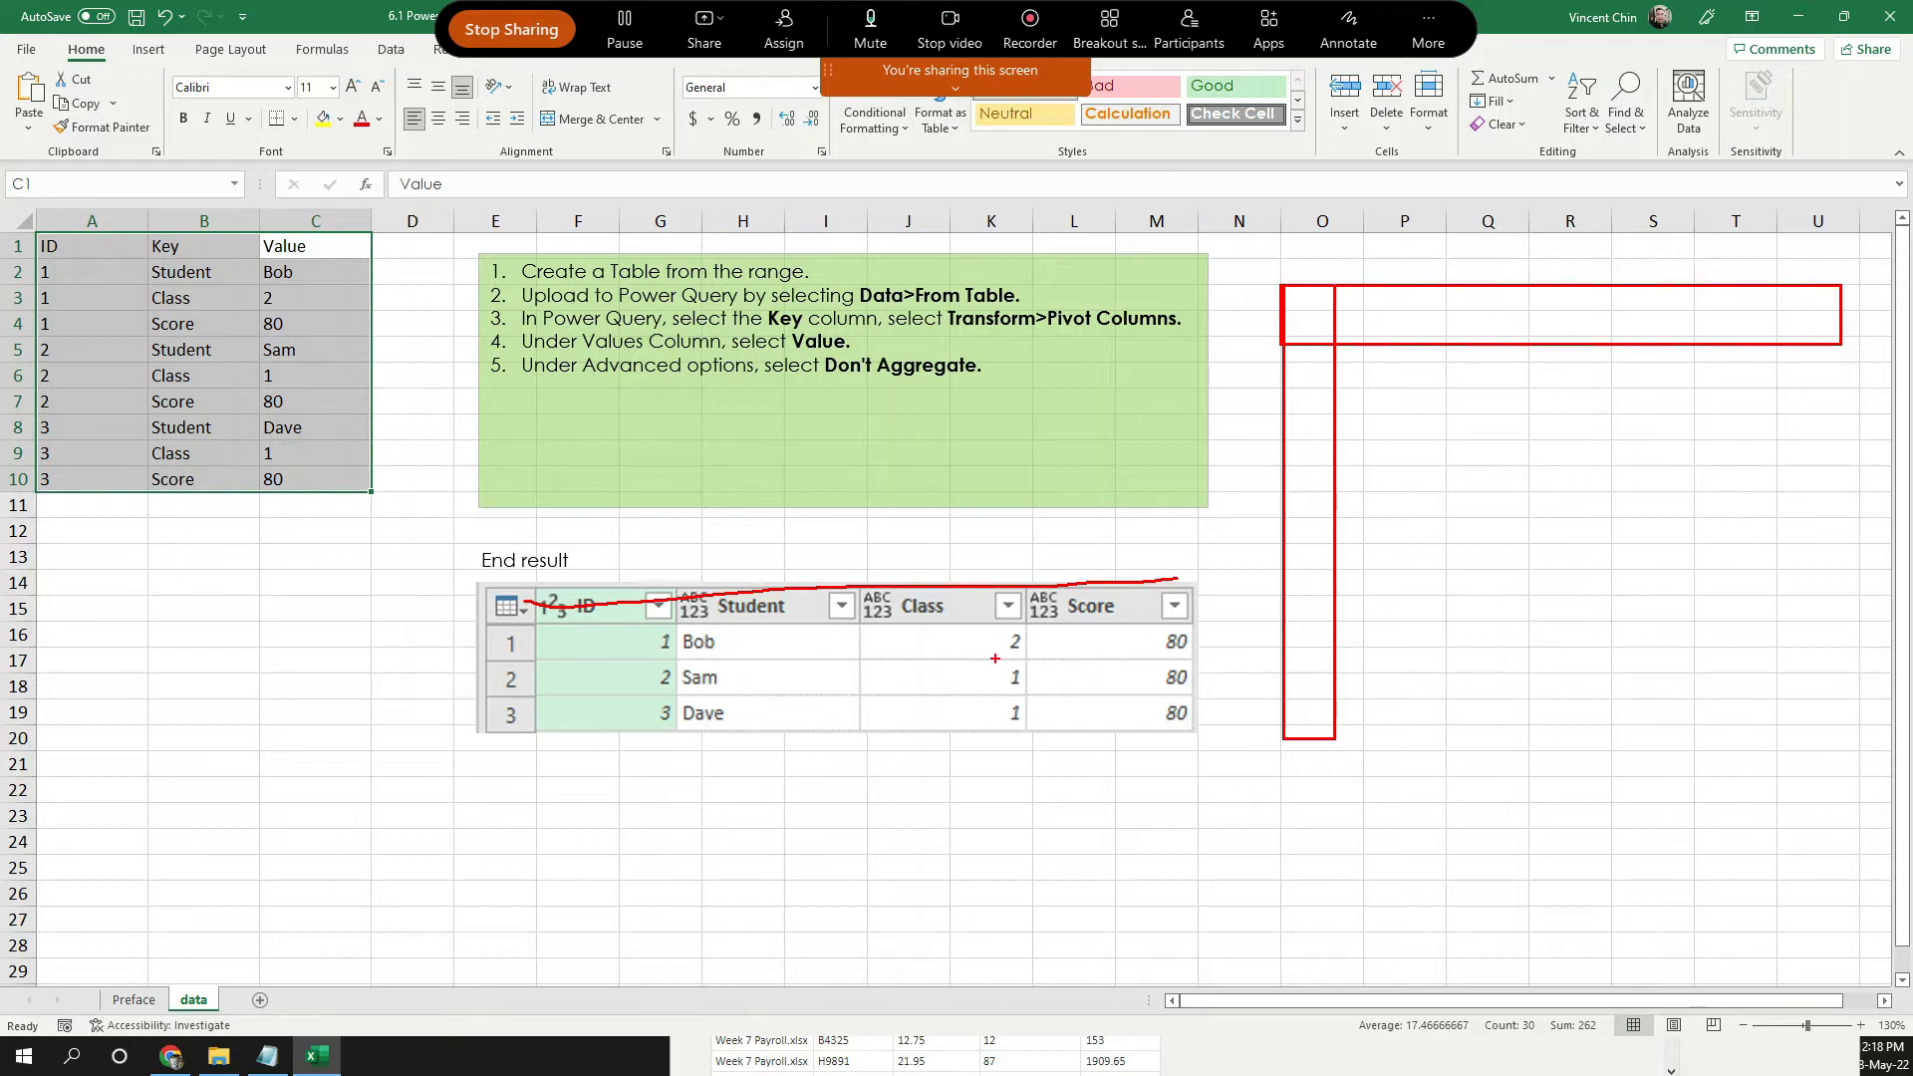
pyautogui.press('Escape')
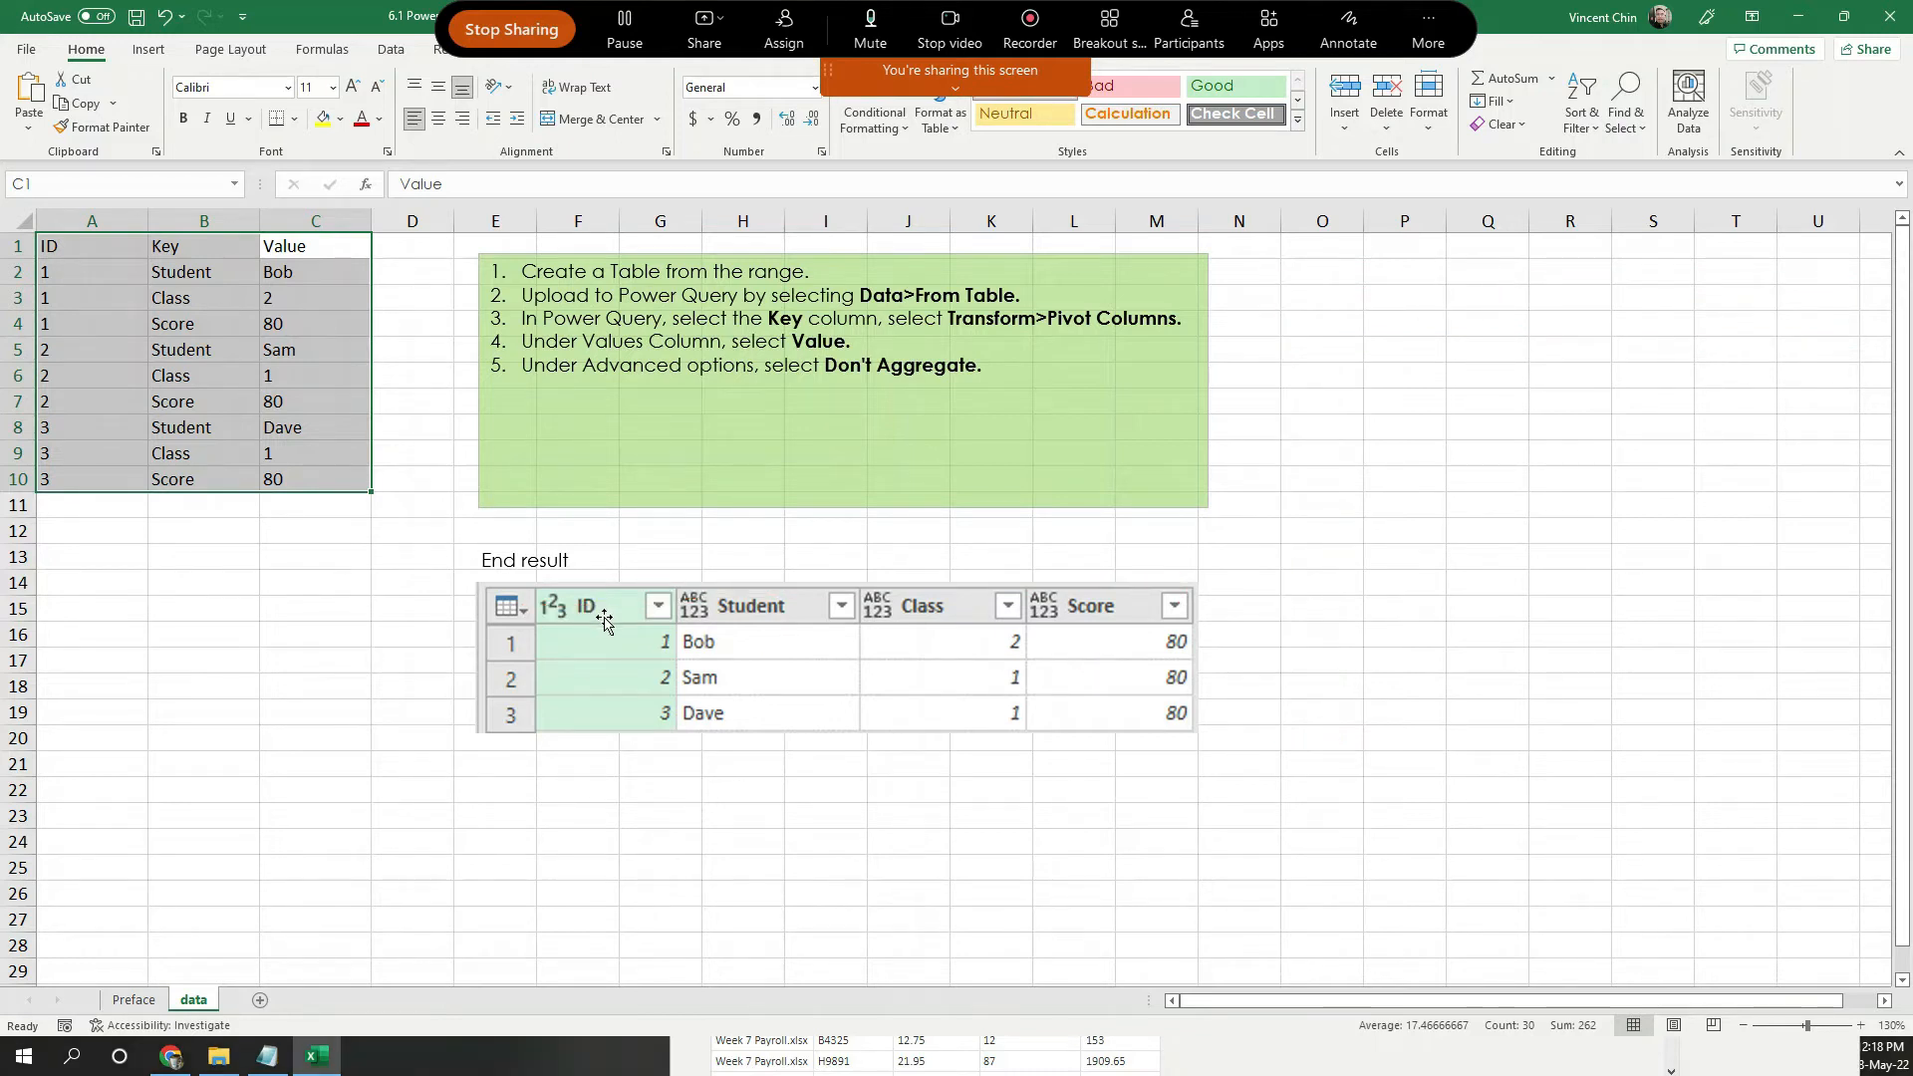
pyautogui.moveTo(75, 257); pyautogui.dragTo(99, 483)
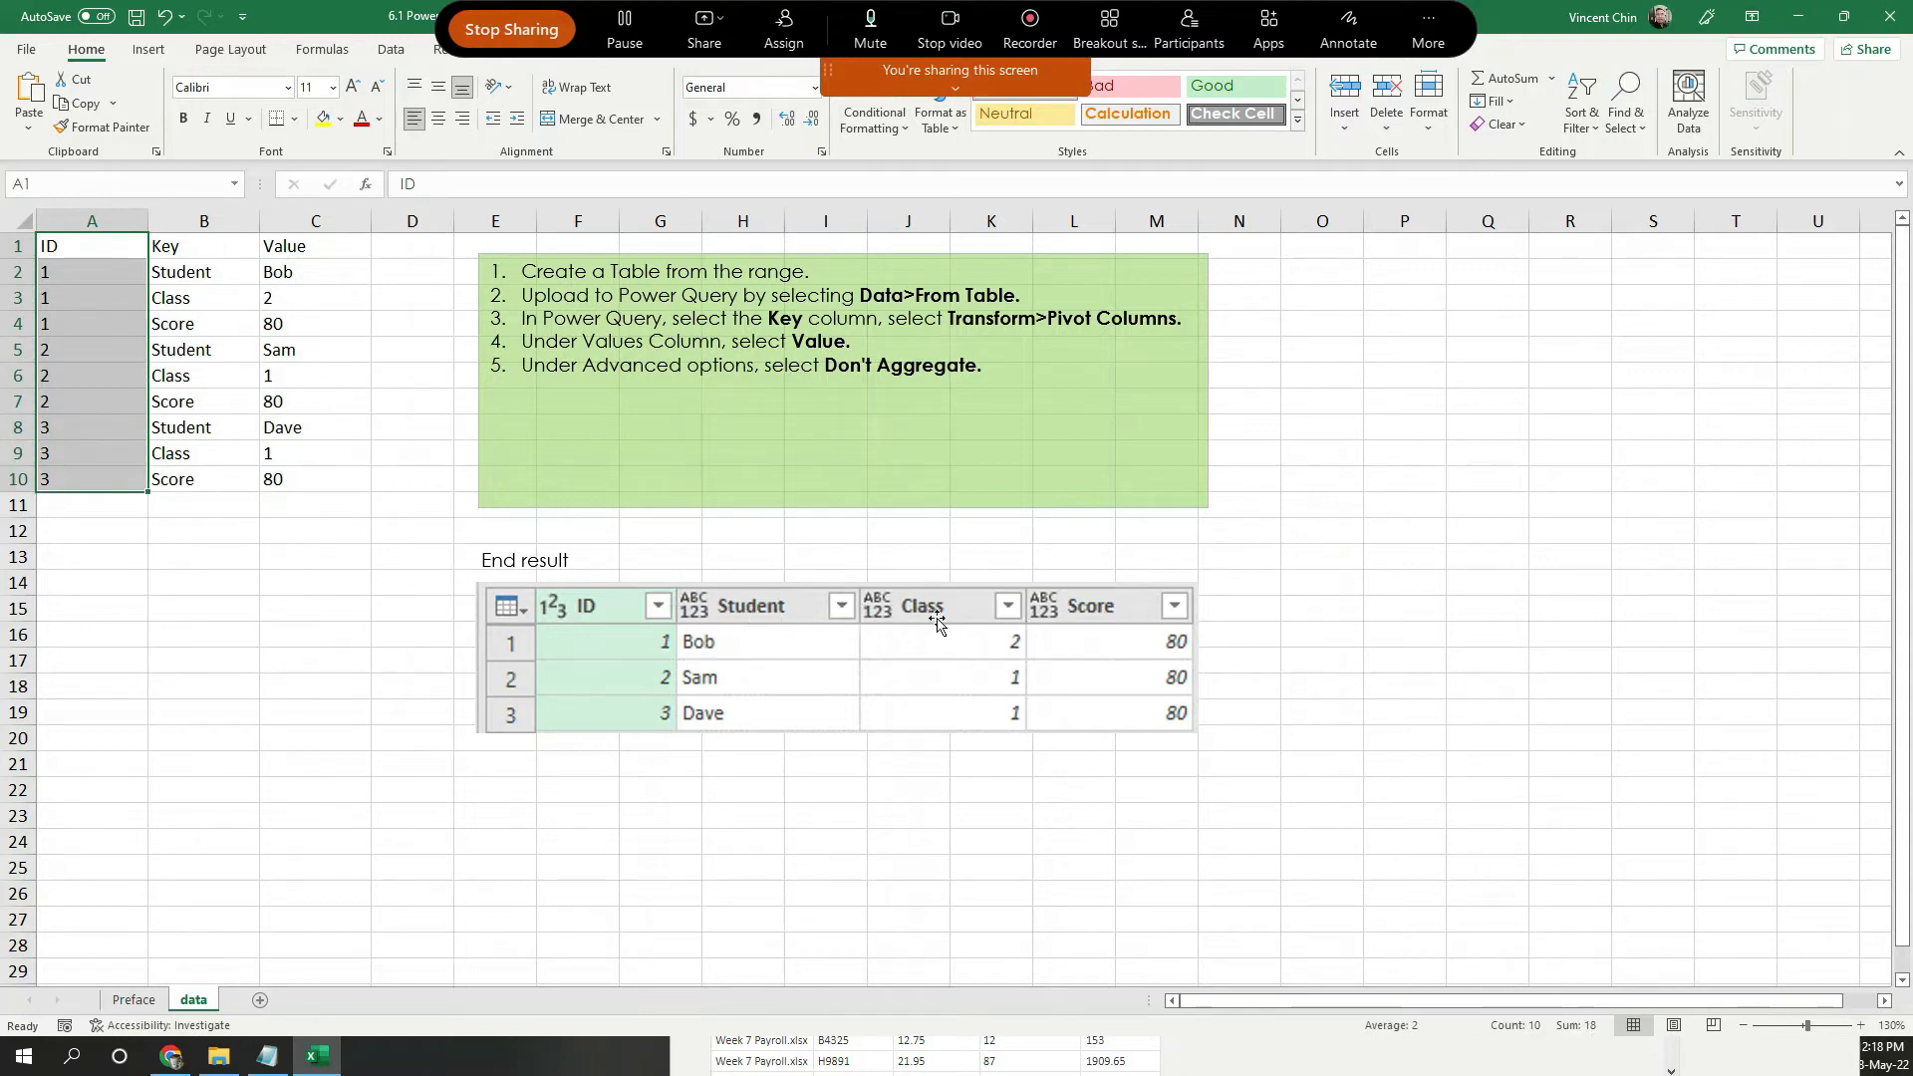
pyautogui.click(320, 332)
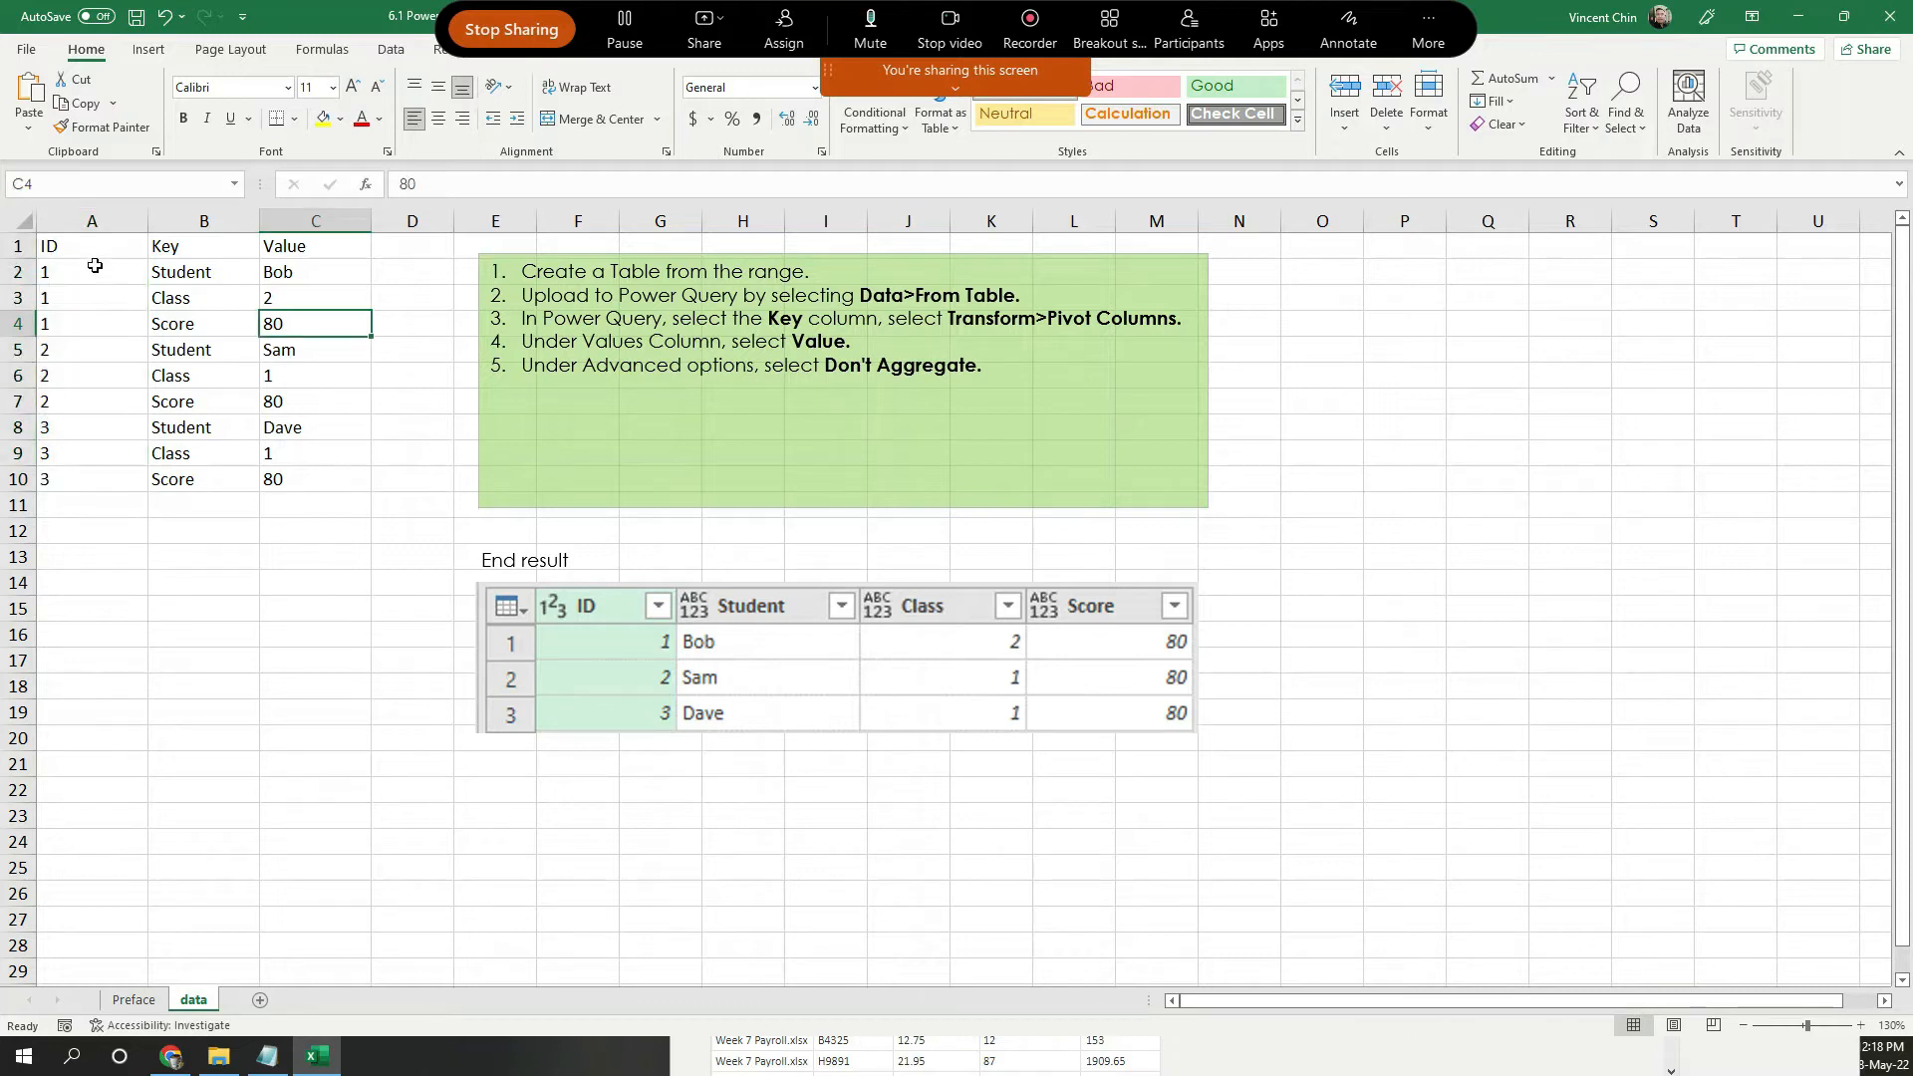
pyautogui.moveTo(176, 275); pyautogui.dragTo(224, 490)
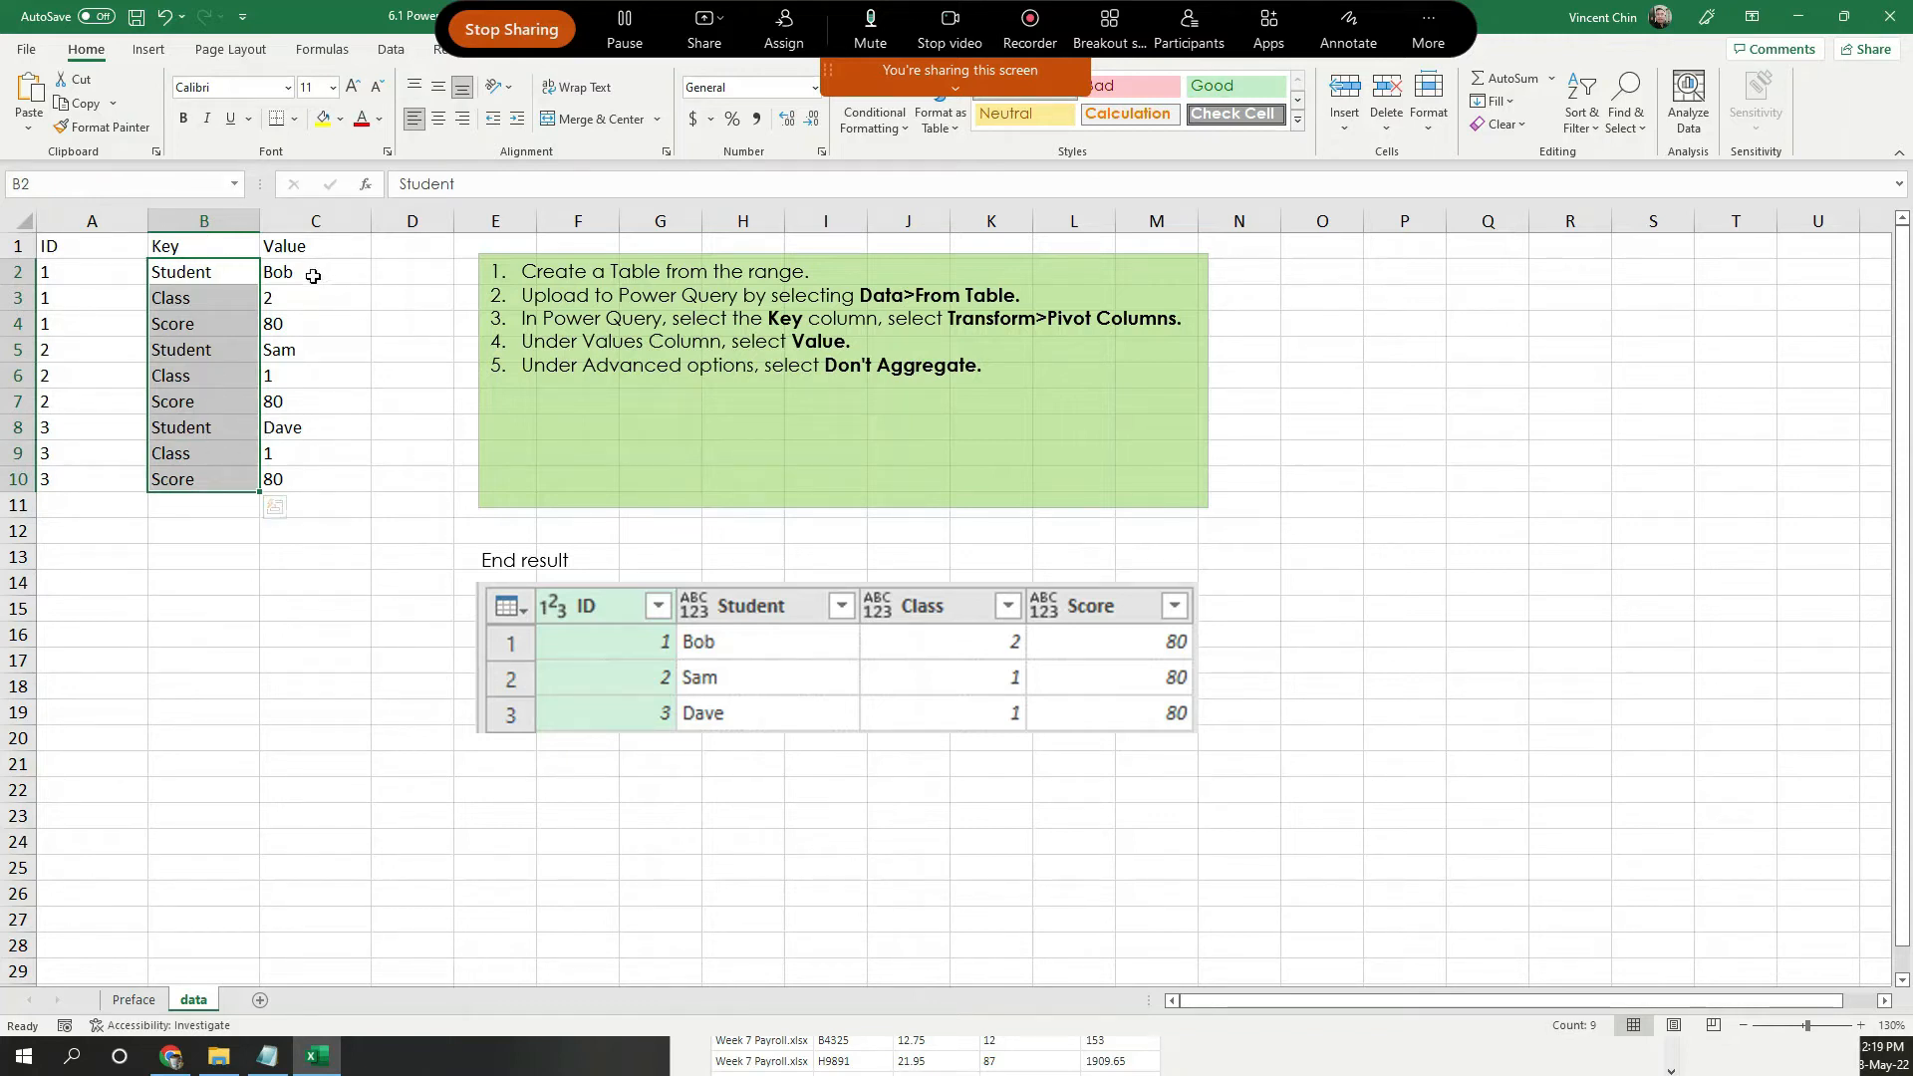
pyautogui.moveTo(267, 256); pyautogui.dragTo(364, 493)
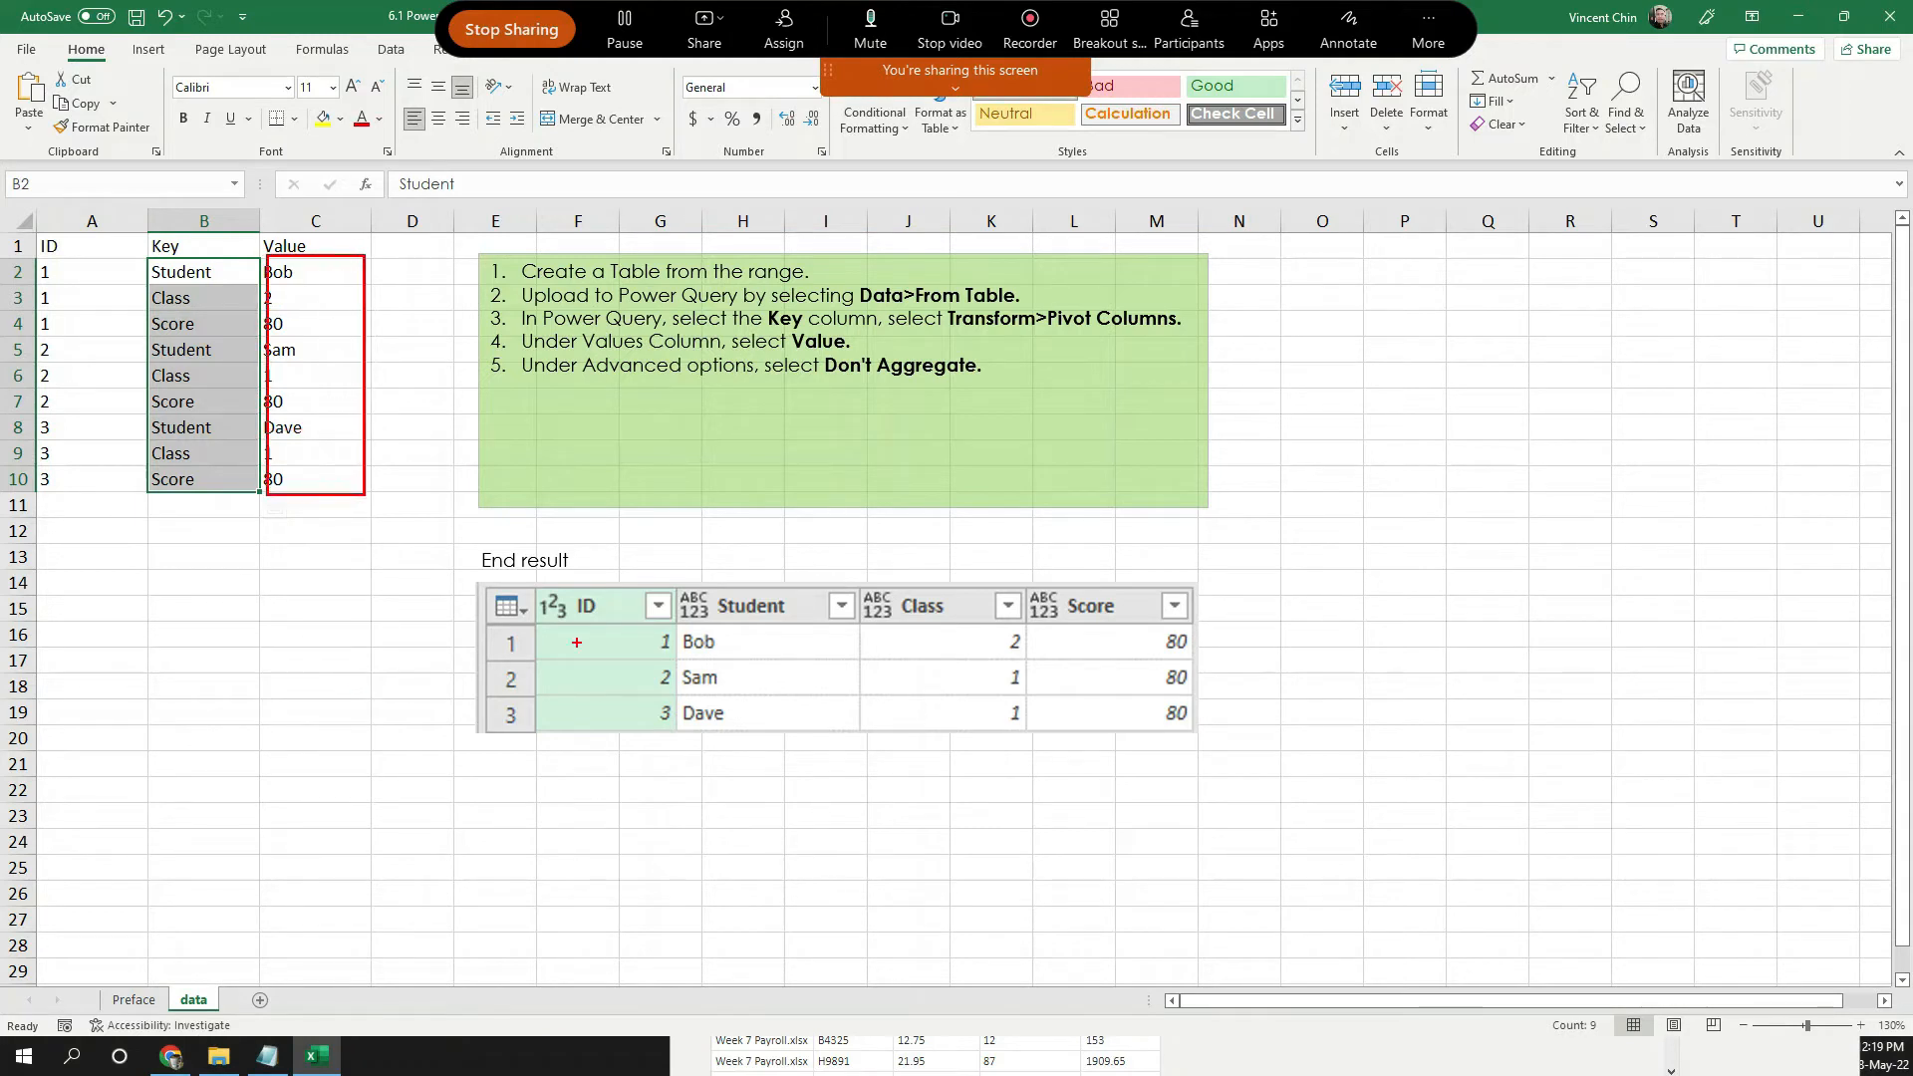
pyautogui.moveTo(670, 633)
pyautogui.mouseDown()
pyautogui.moveTo(753, 637)
pyautogui.moveTo(1238, 811)
pyautogui.moveTo(1241, 765)
pyautogui.mouseUp()
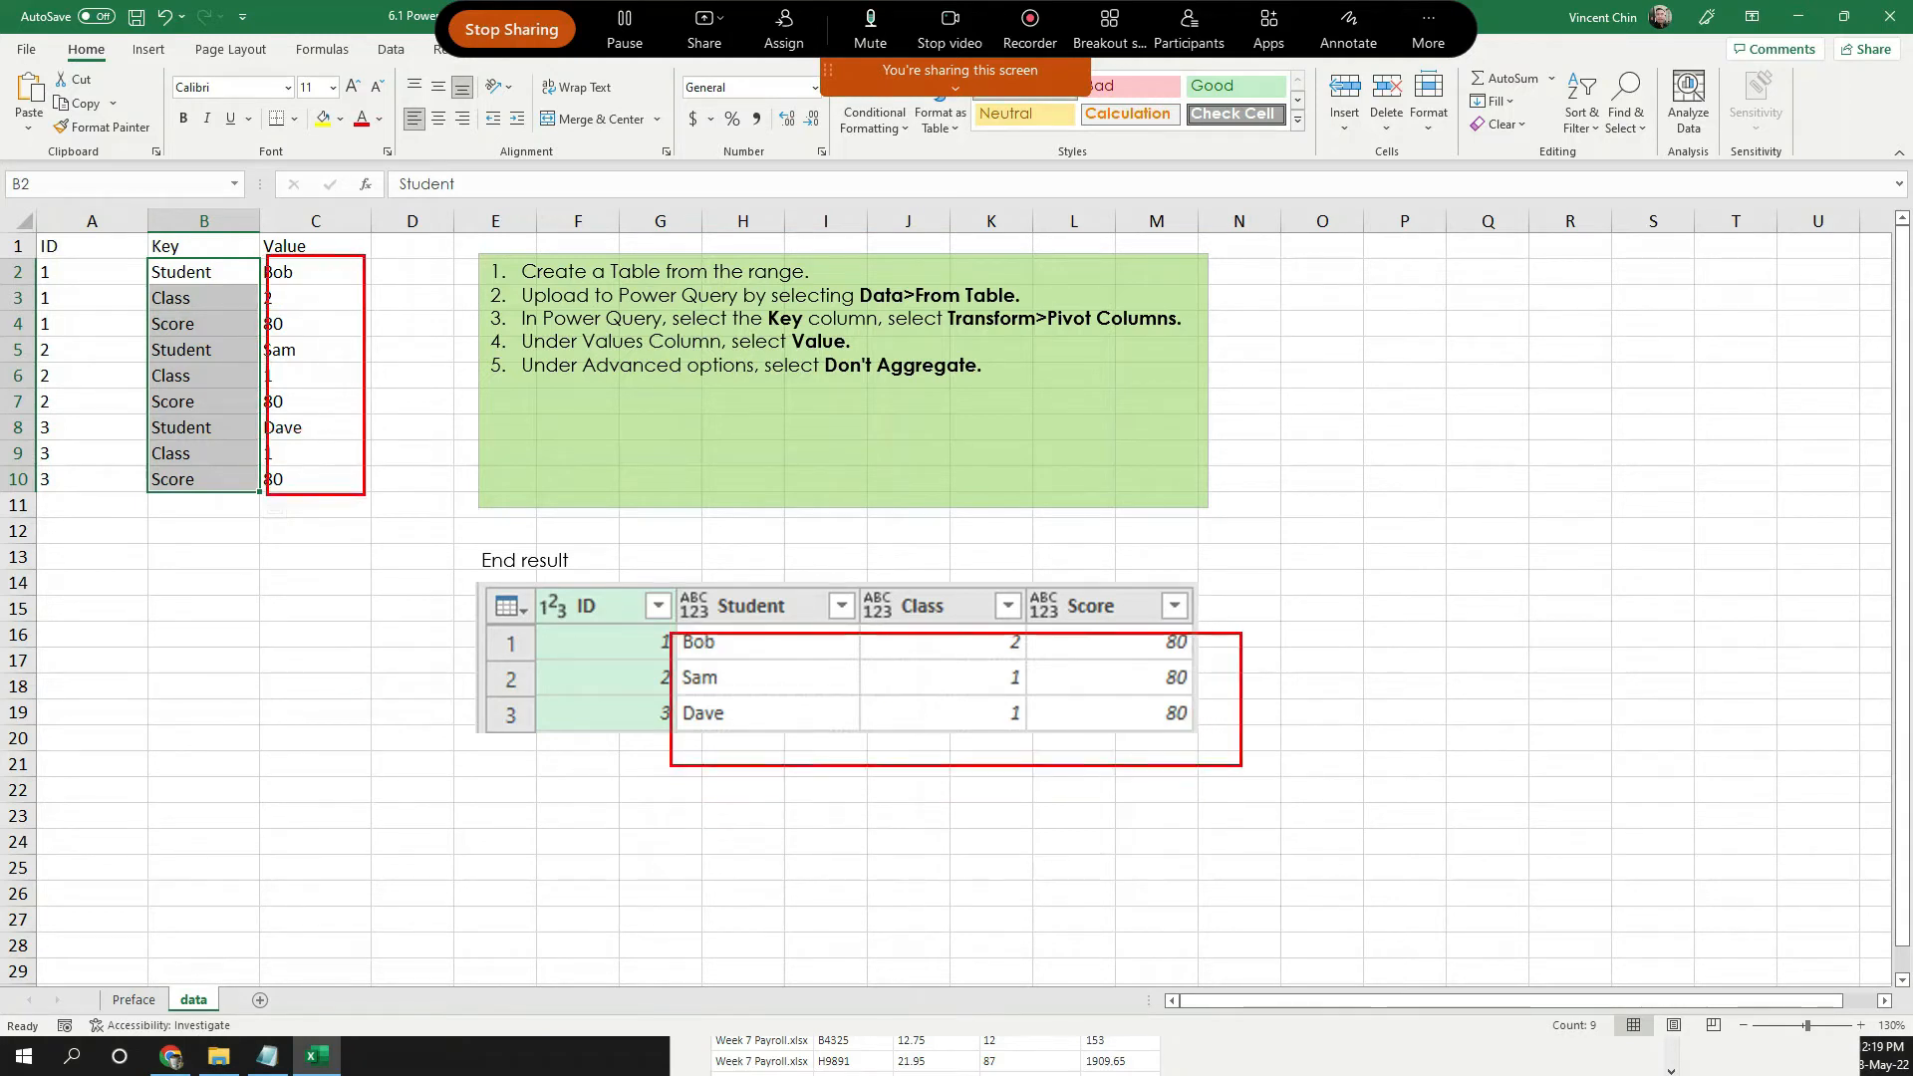
pyautogui.moveTo(227, 265)
pyautogui.mouseDown()
pyautogui.moveTo(149, 339)
pyautogui.moveTo(236, 416)
pyautogui.moveTo(206, 257)
pyautogui.mouseUp()
pyautogui.moveTo(675, 582)
pyautogui.mouseDown()
pyautogui.moveTo(1109, 691)
pyautogui.moveTo(1231, 690)
pyautogui.moveTo(1247, 628)
pyautogui.mouseUp()
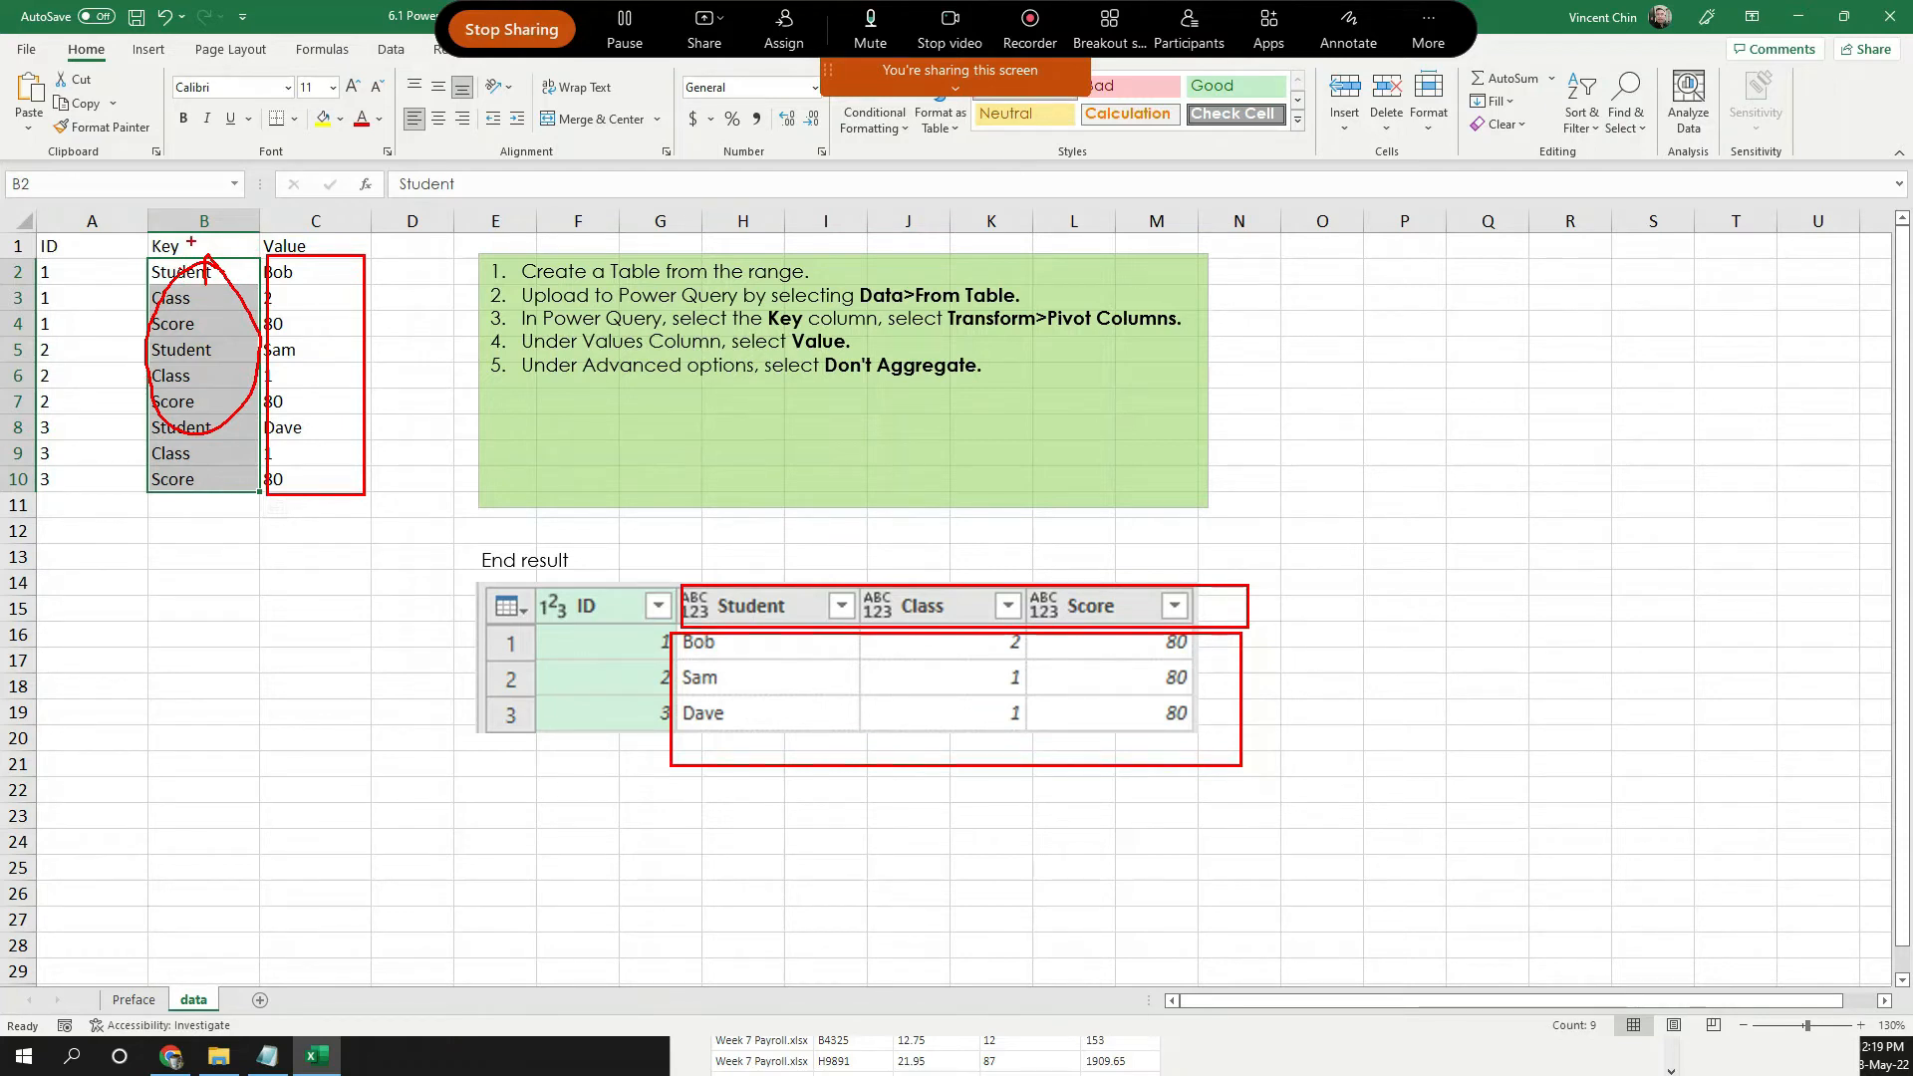
pyautogui.moveTo(188, 240); pyautogui.dragTo(201, 239)
pyautogui.press('Escape')
# Close the Pivoting Columns workbook and open 6. Power Query Editor- Pivoting Columns.pbix from the course folder in Power BI Desktop.
pyautogui.moveTo(1506, 7); pyautogui.dragTo(1234, 184)
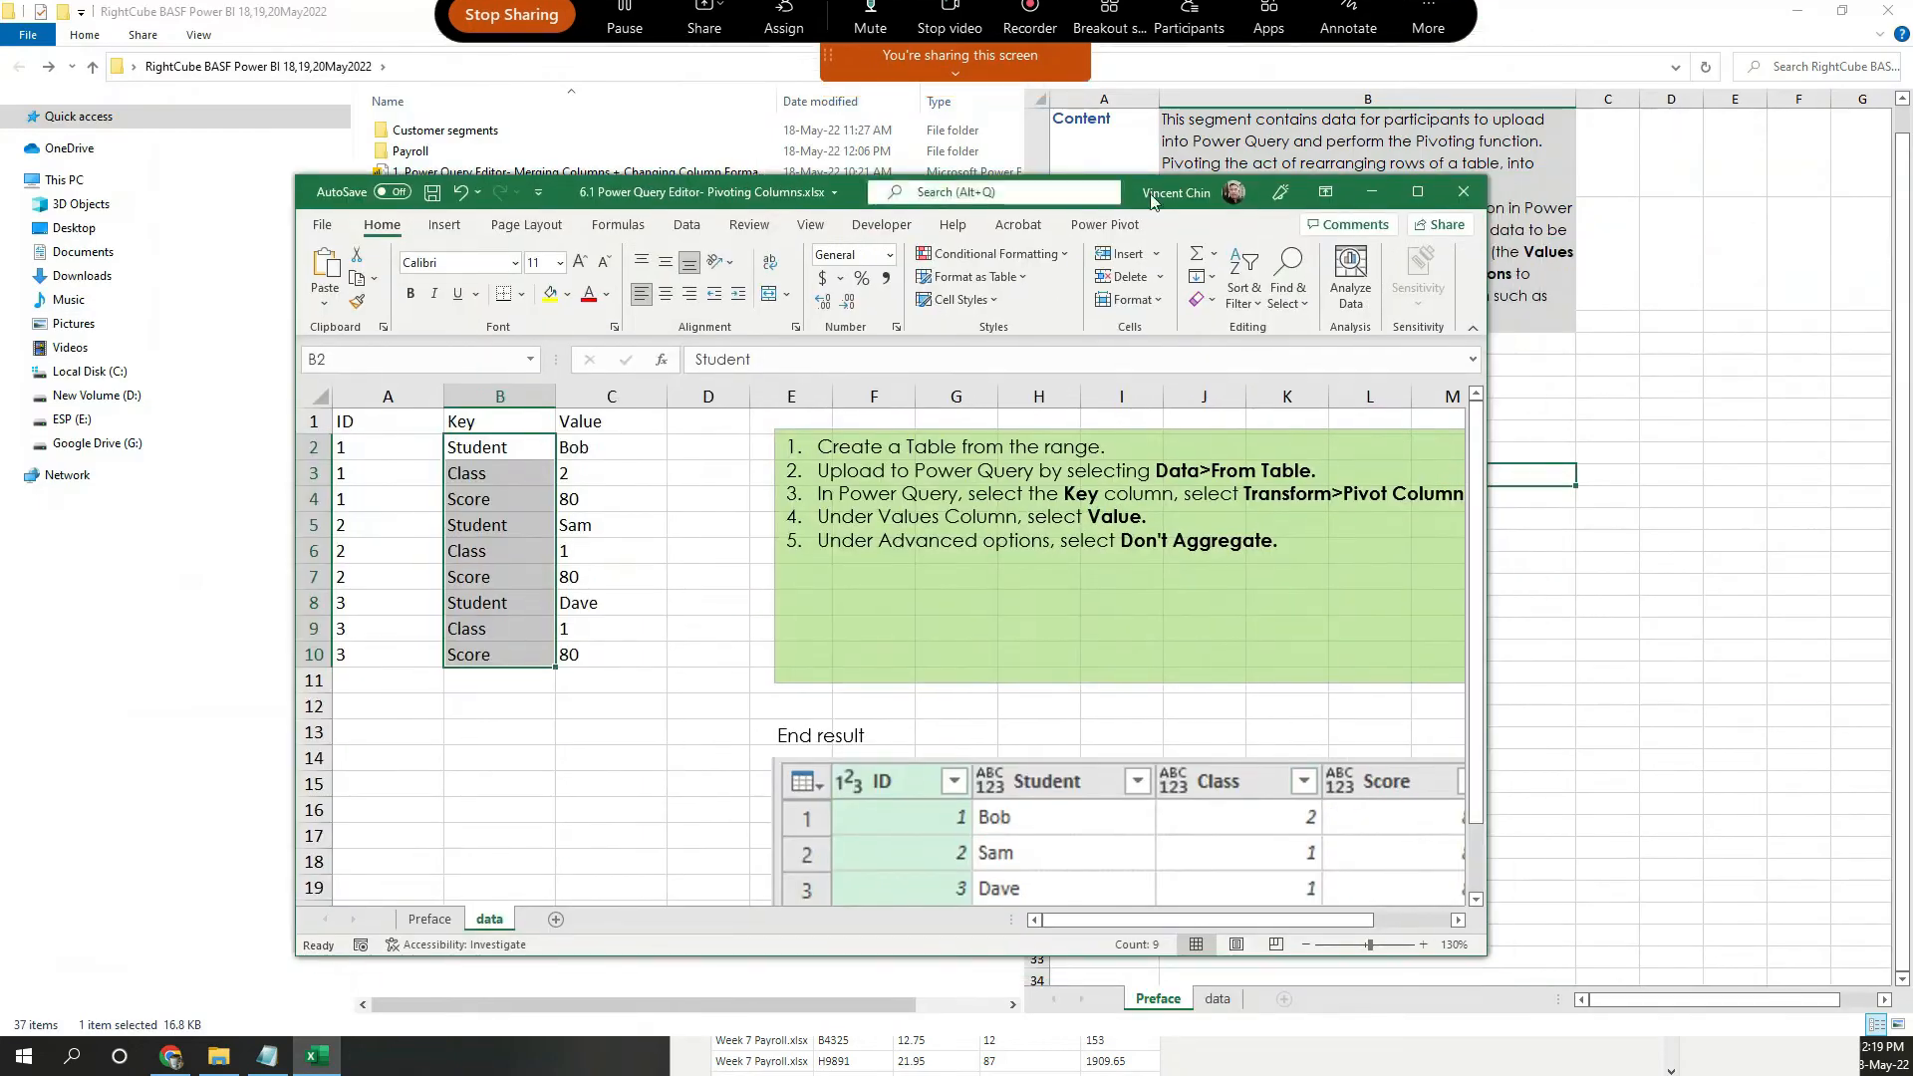
pyautogui.click(1466, 198)
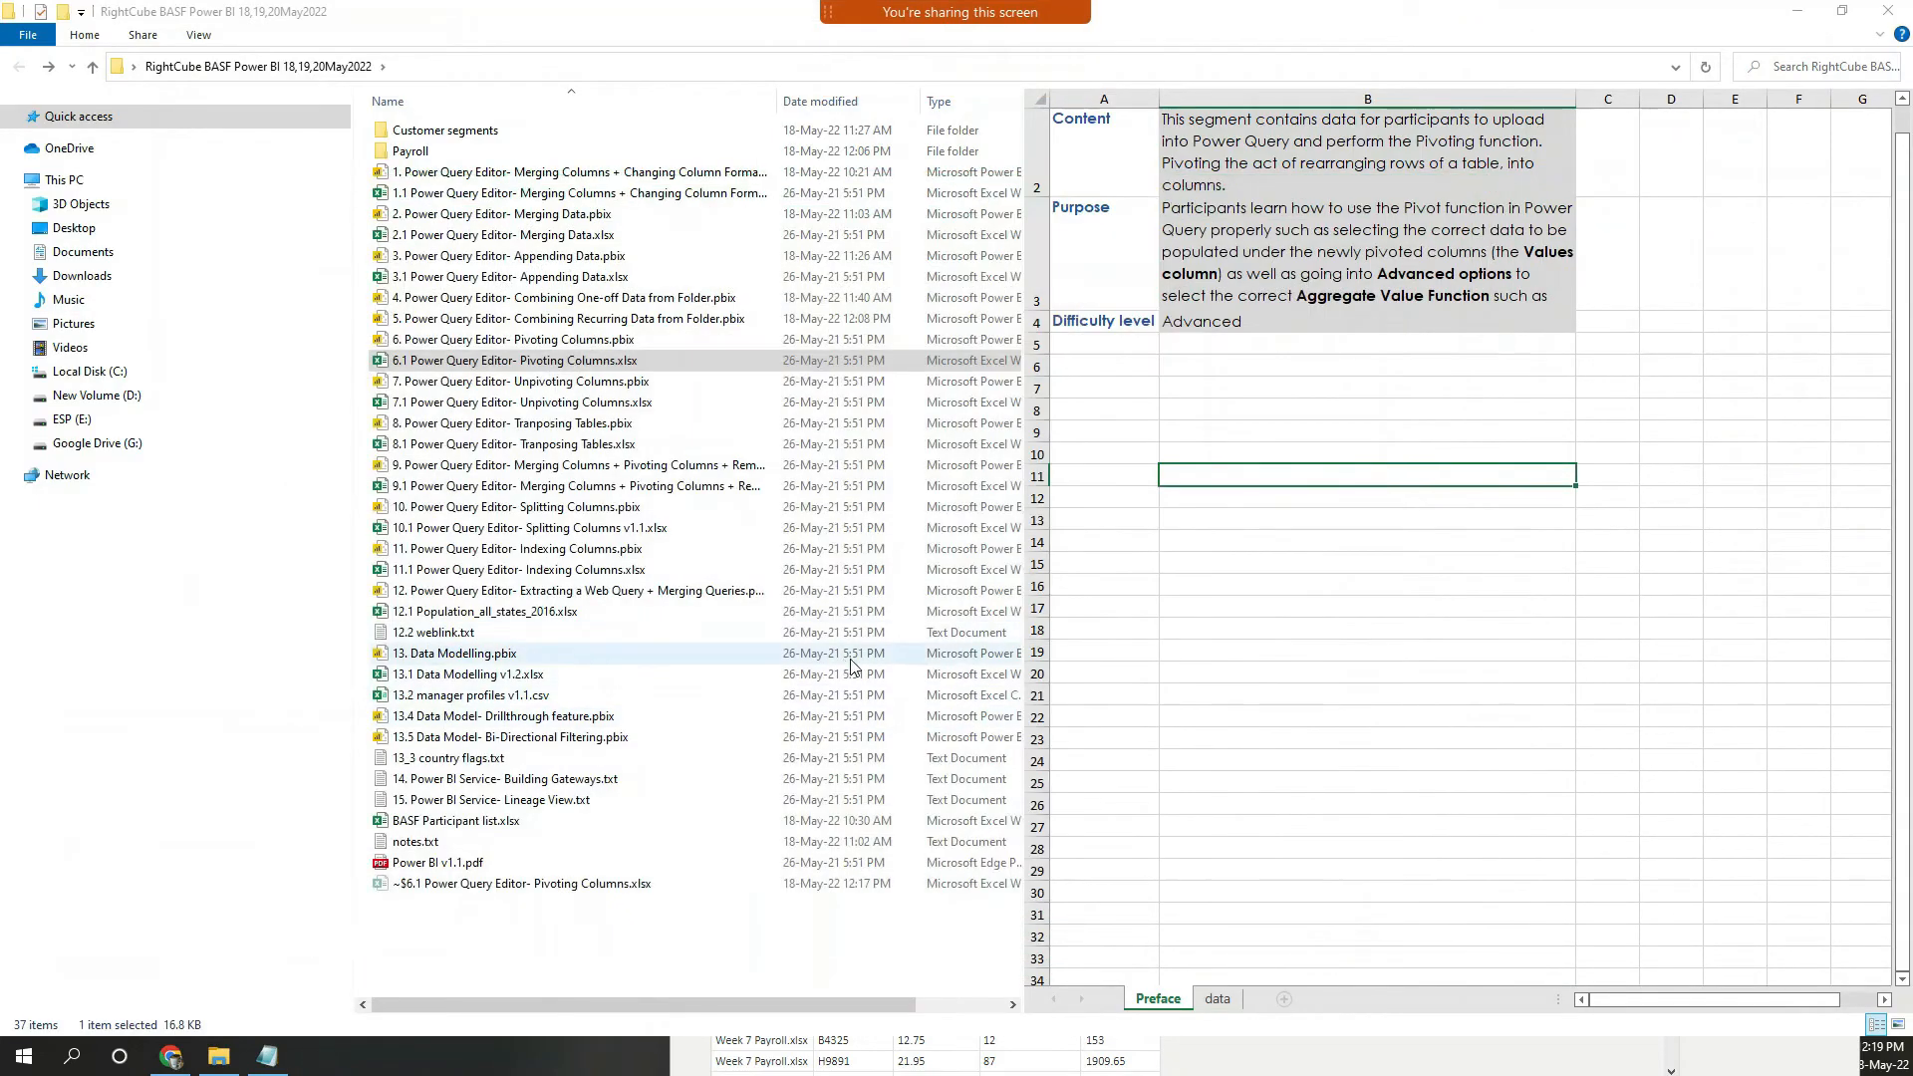
pyautogui.click(555, 344)
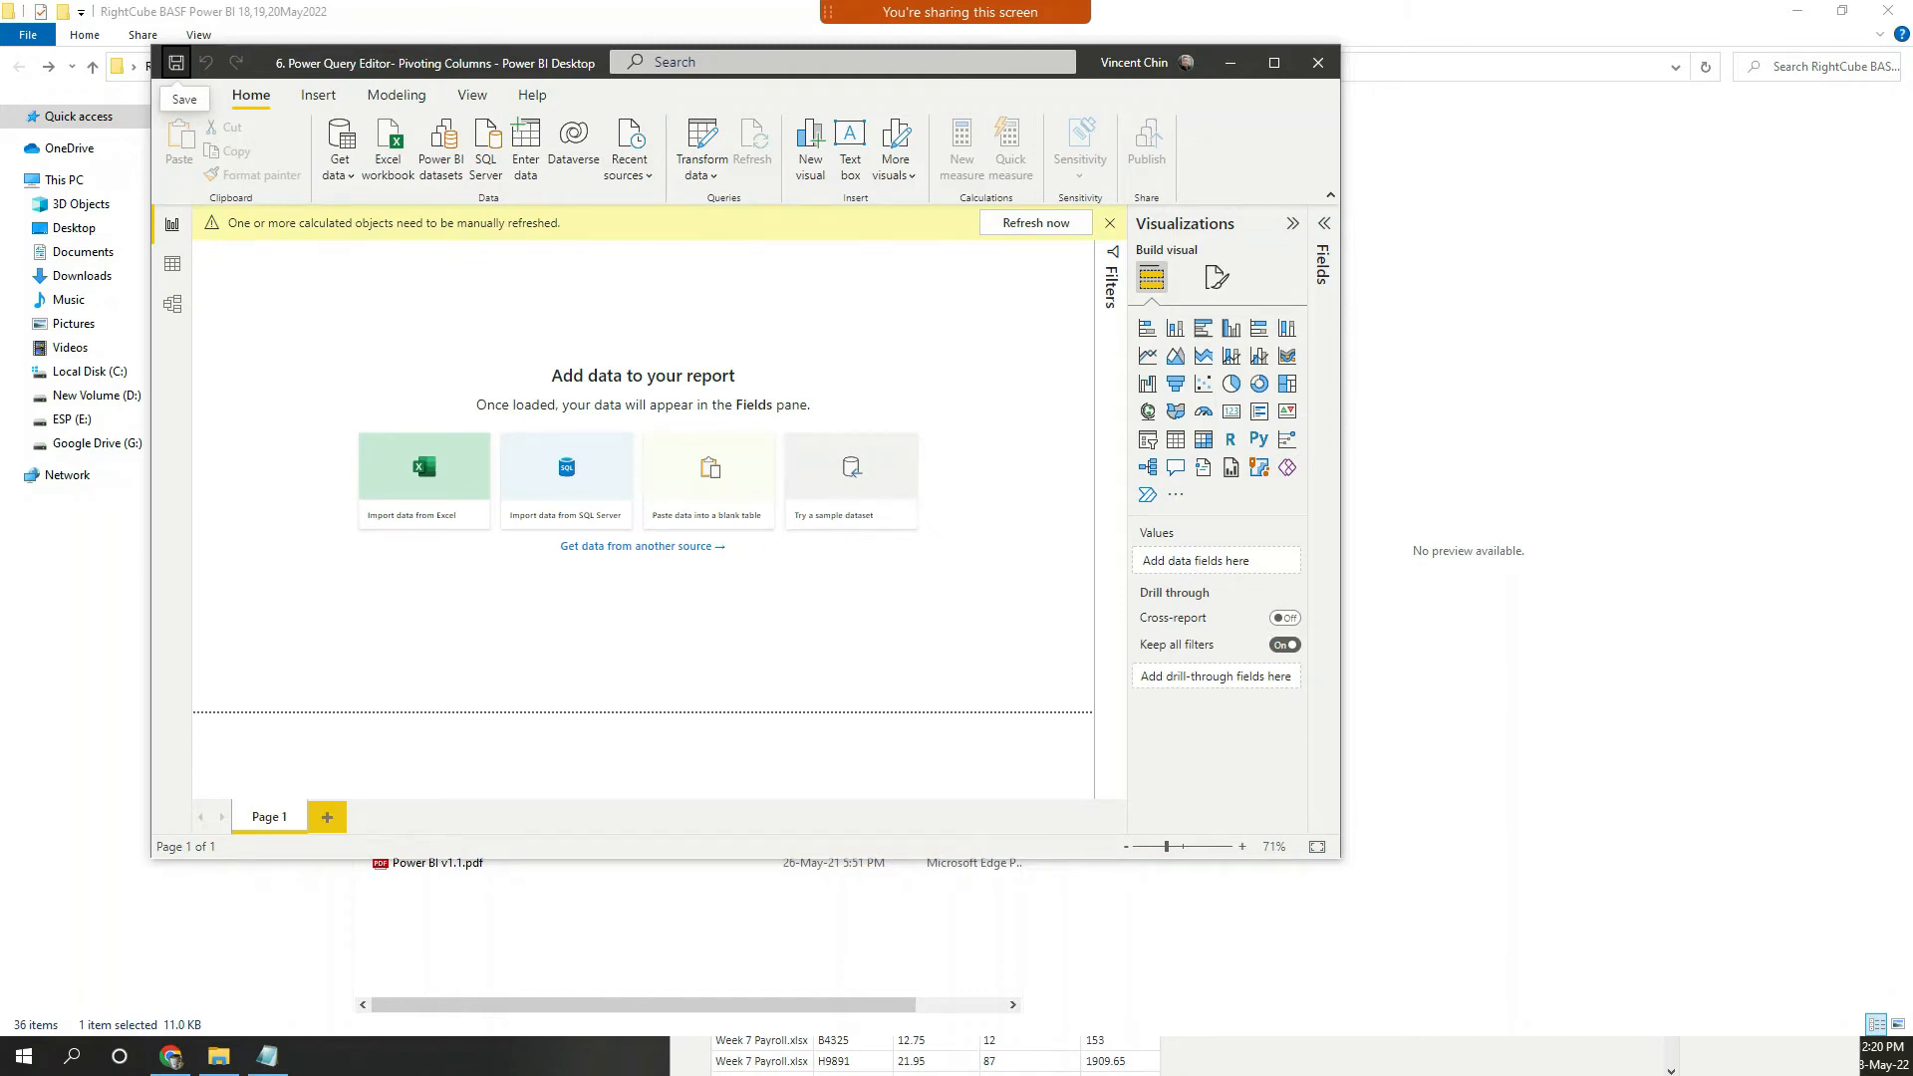
pyautogui.click(1256, 20)
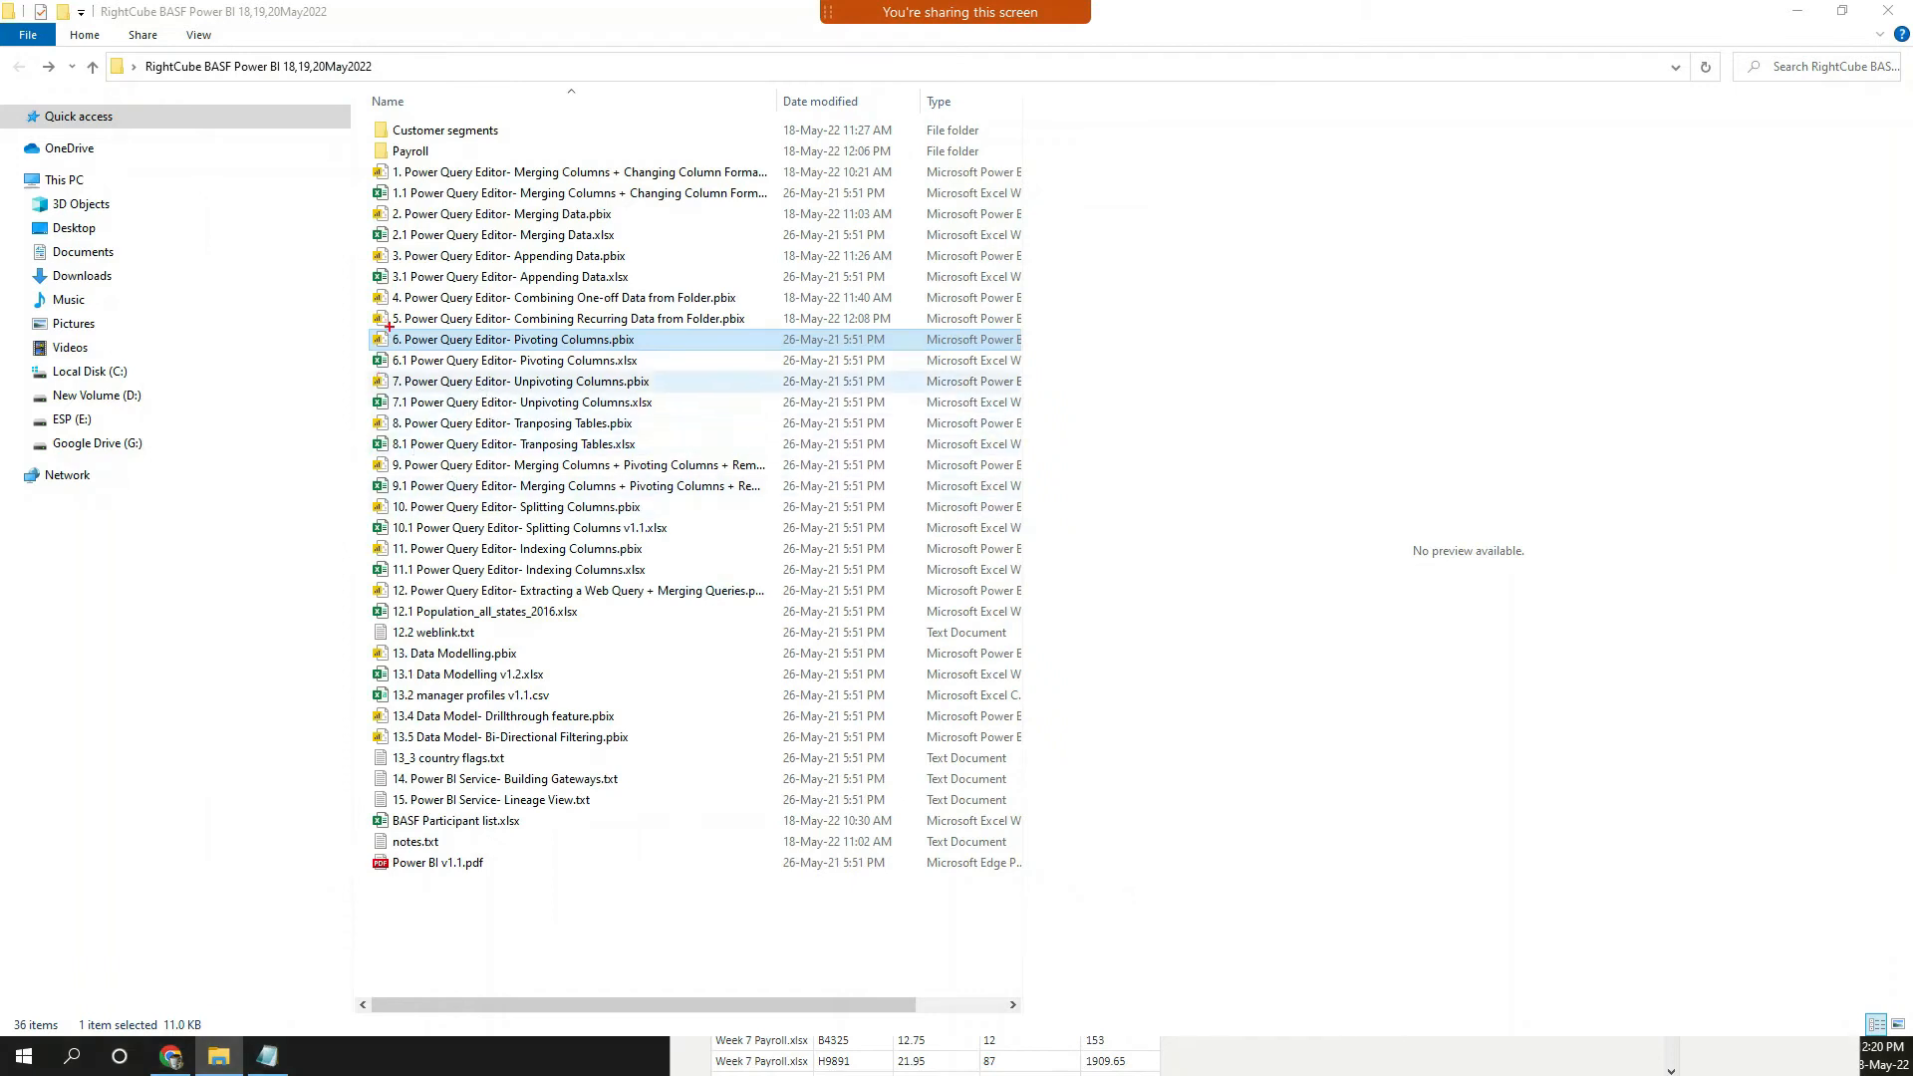
pyautogui.moveTo(377, 328)
pyautogui.mouseDown()
pyautogui.moveTo(466, 359)
pyautogui.moveTo(589, 487)
pyautogui.moveTo(684, 488)
pyautogui.moveTo(687, 454)
pyautogui.mouseUp()
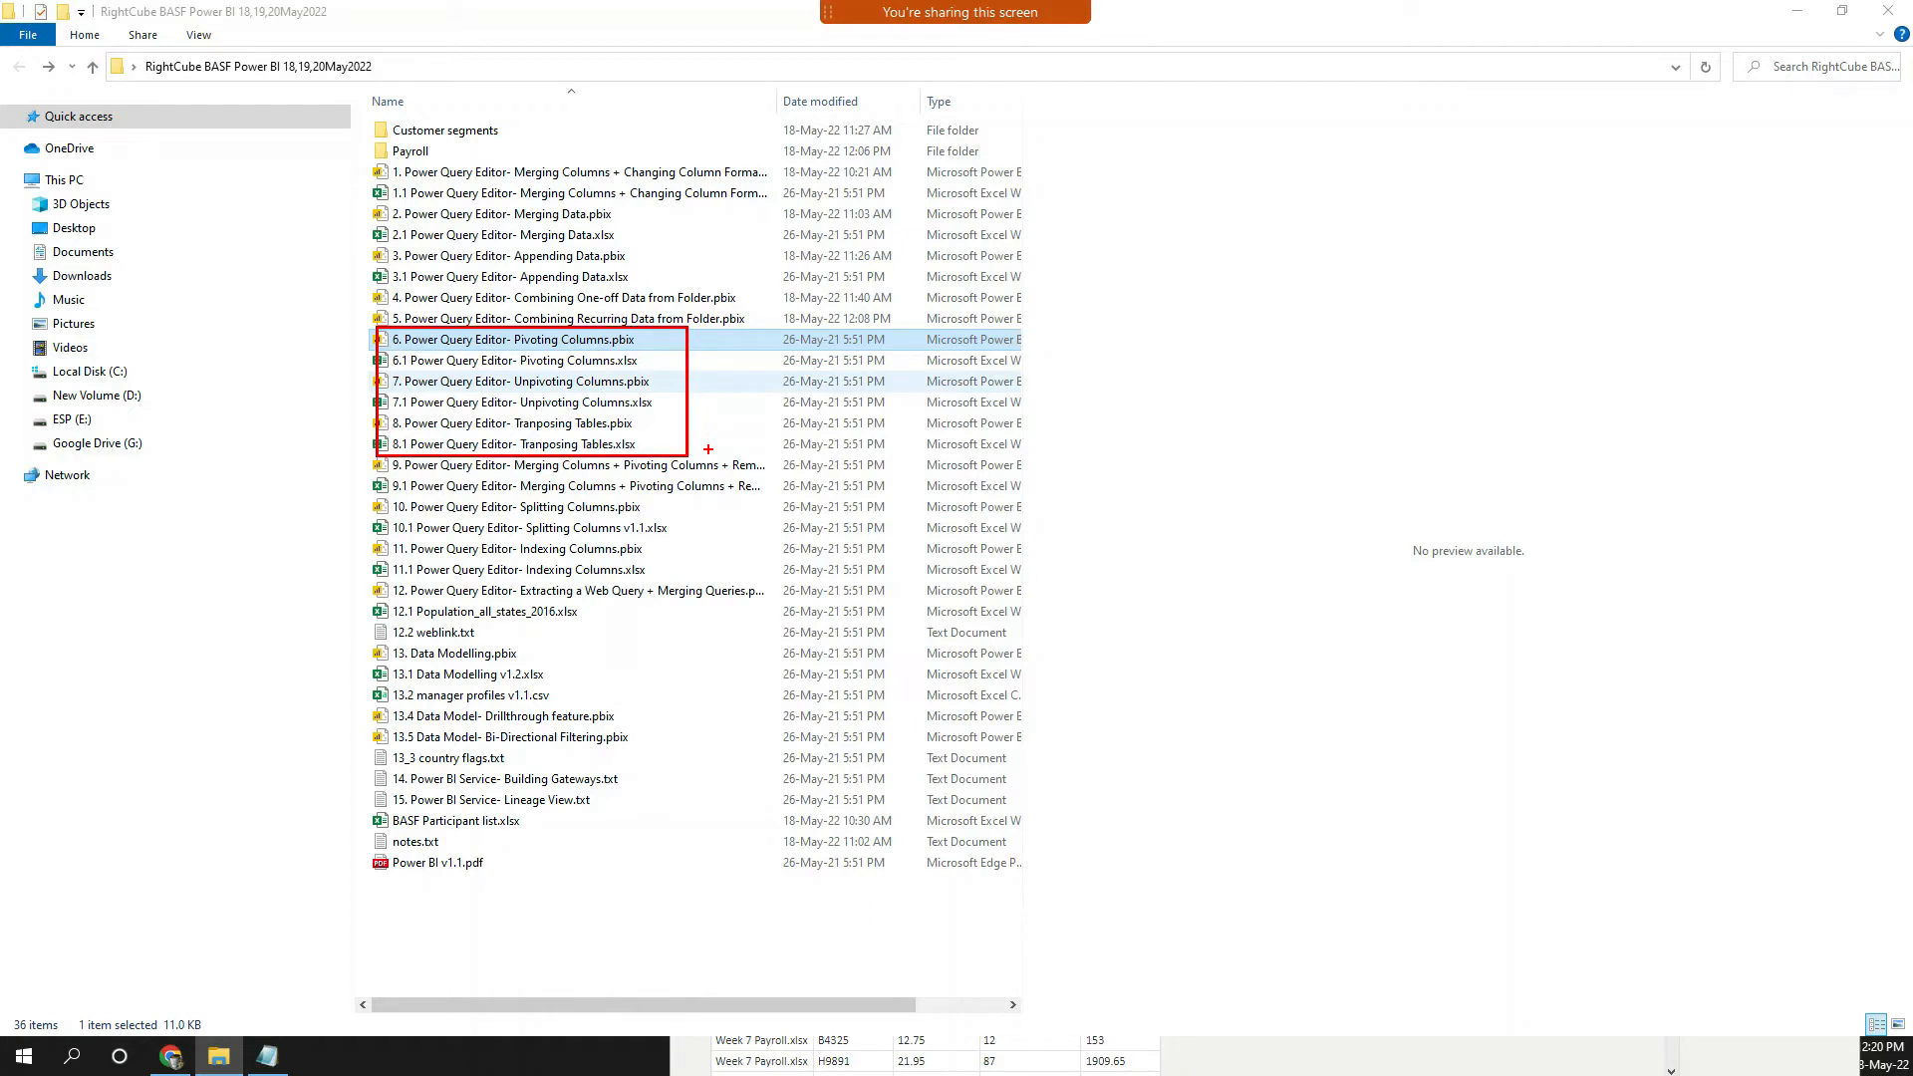
pyautogui.press('Escape')
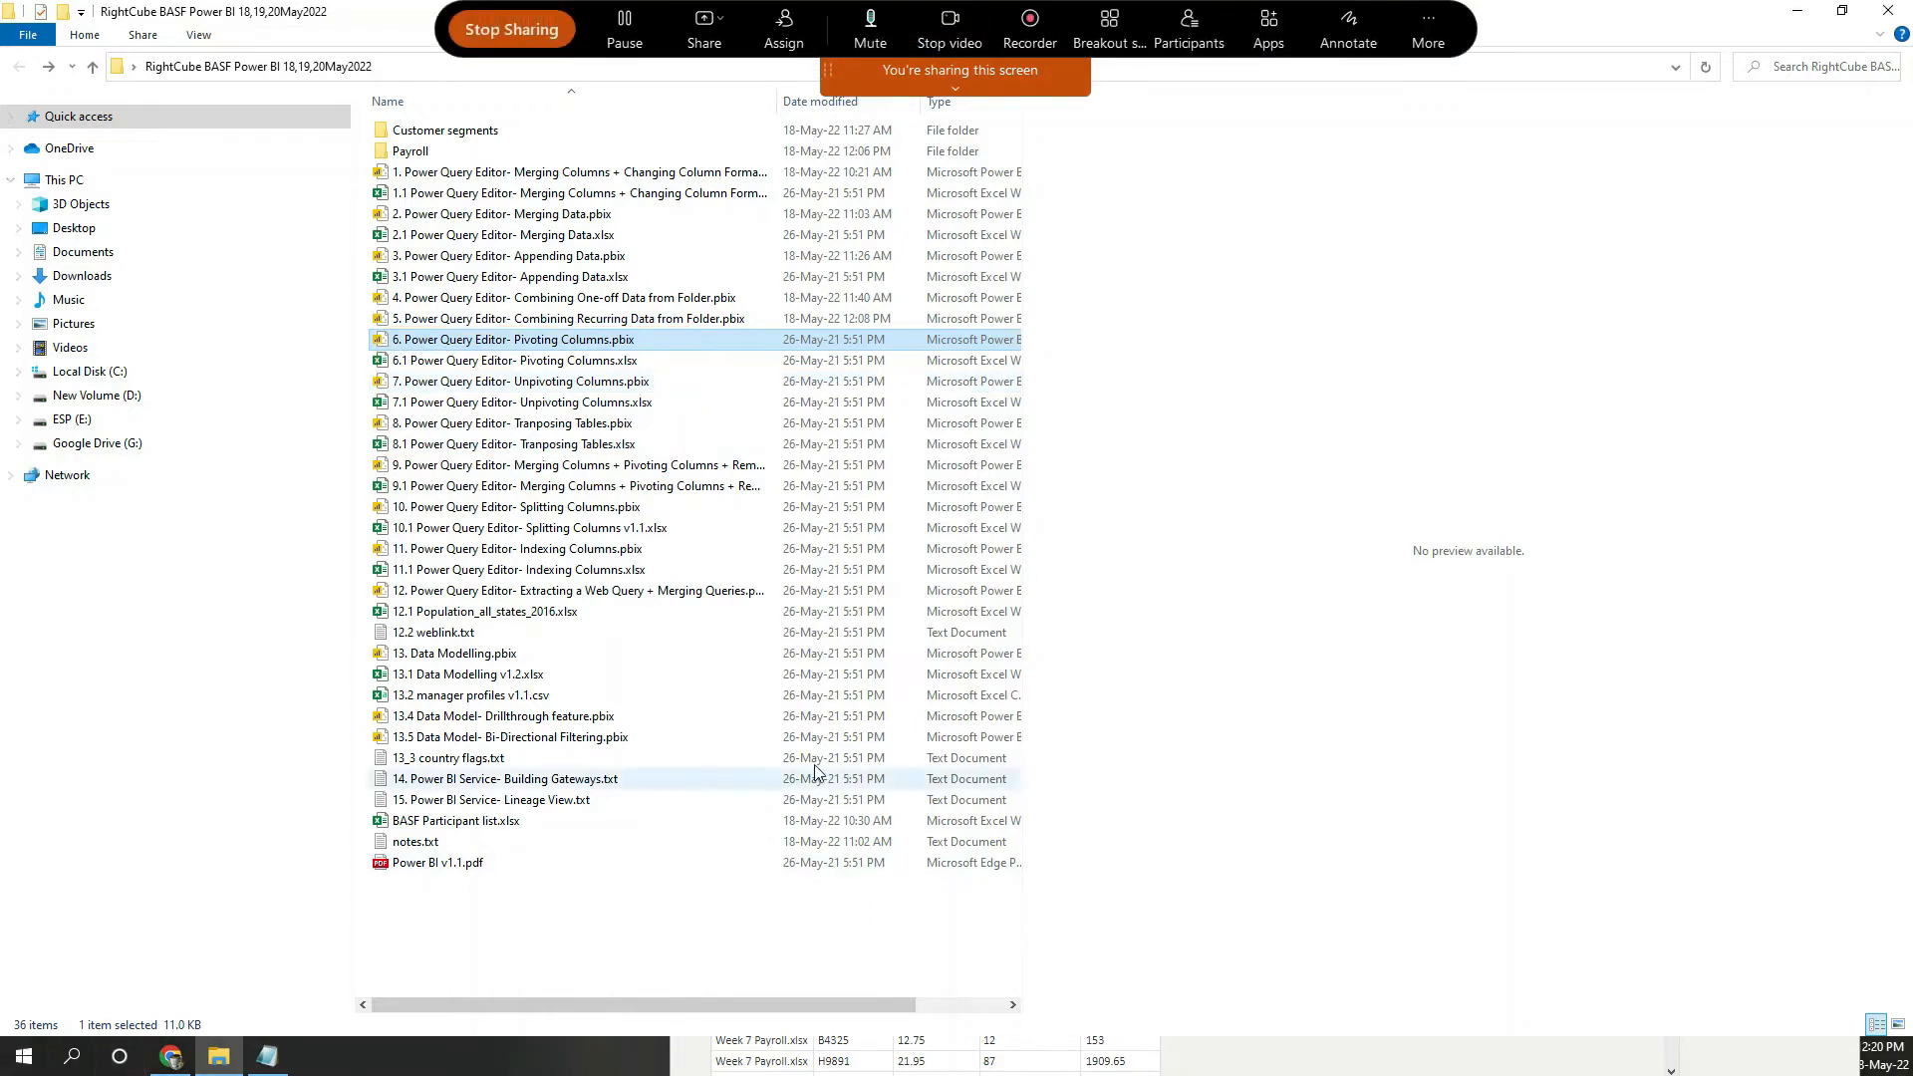
pyautogui.click(460, 972)
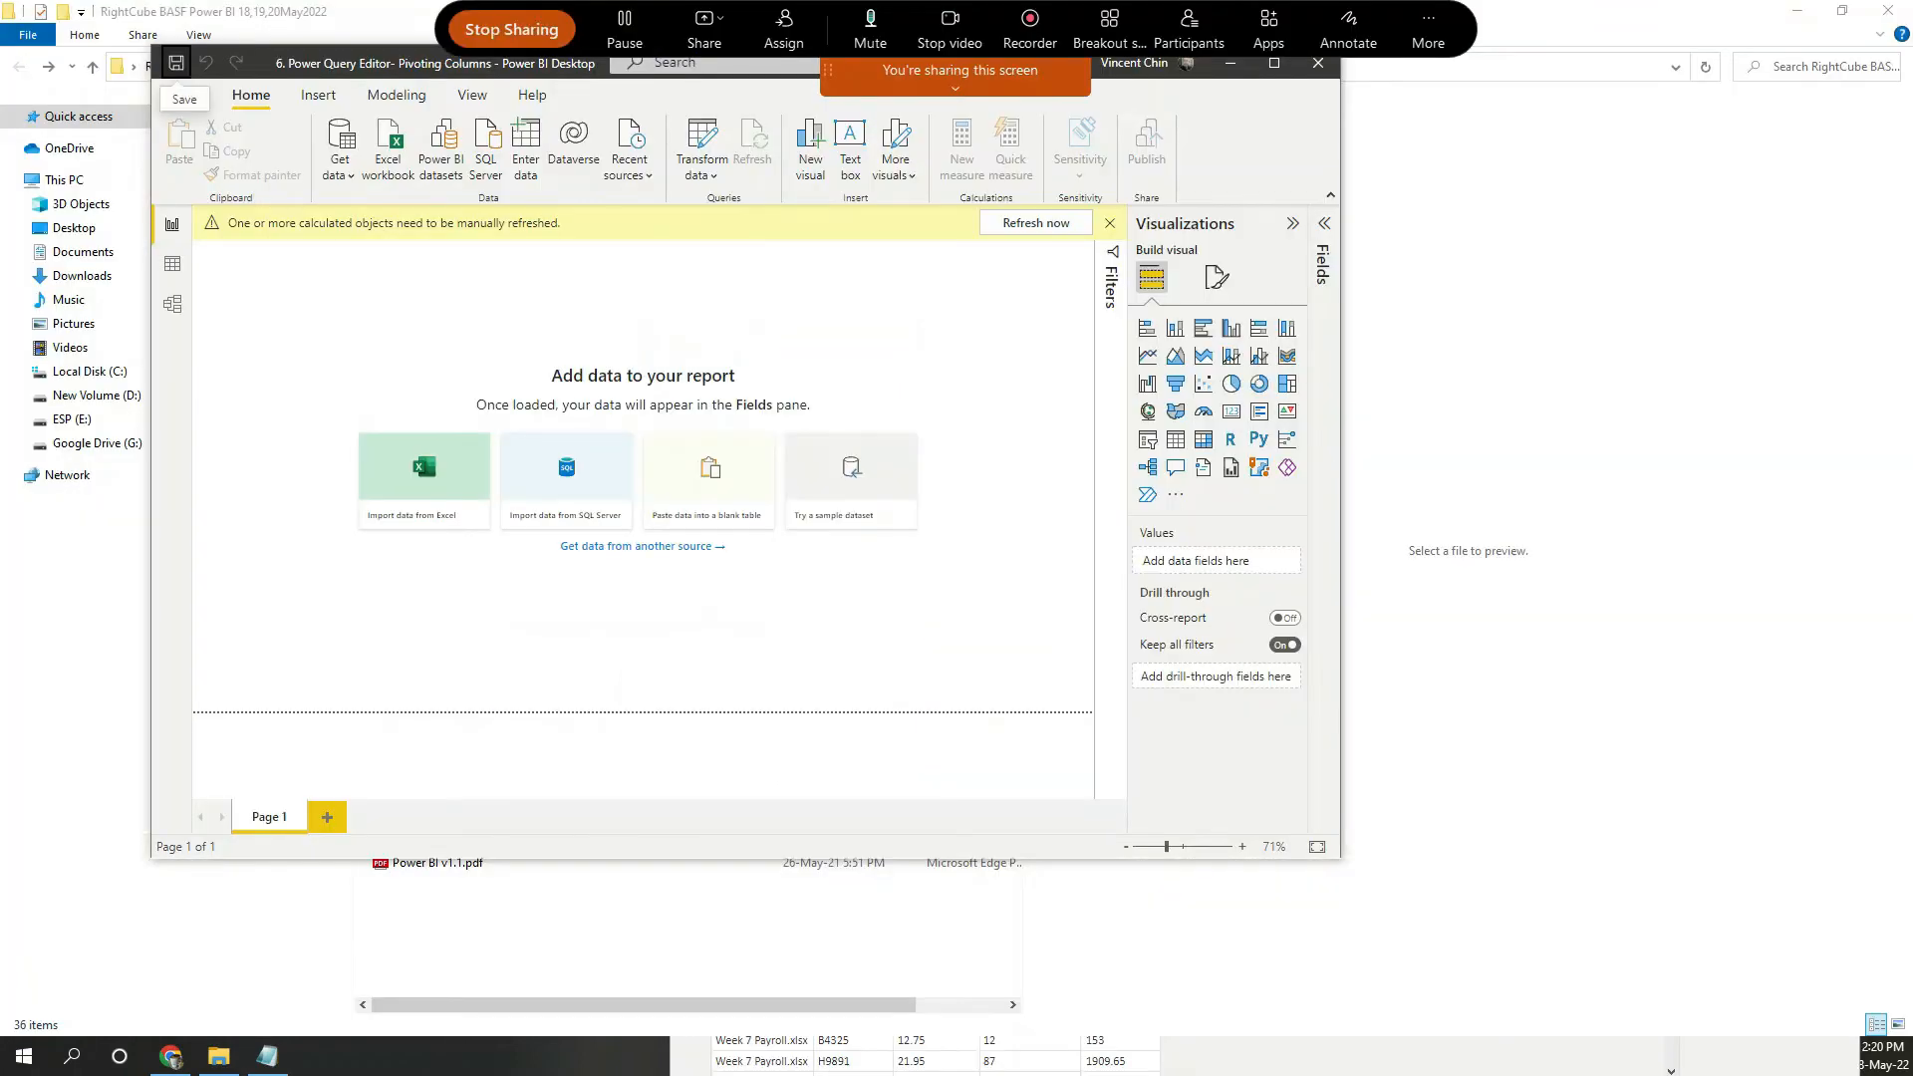
pyautogui.moveTo(457, 66); pyautogui.dragTo(544, 146)
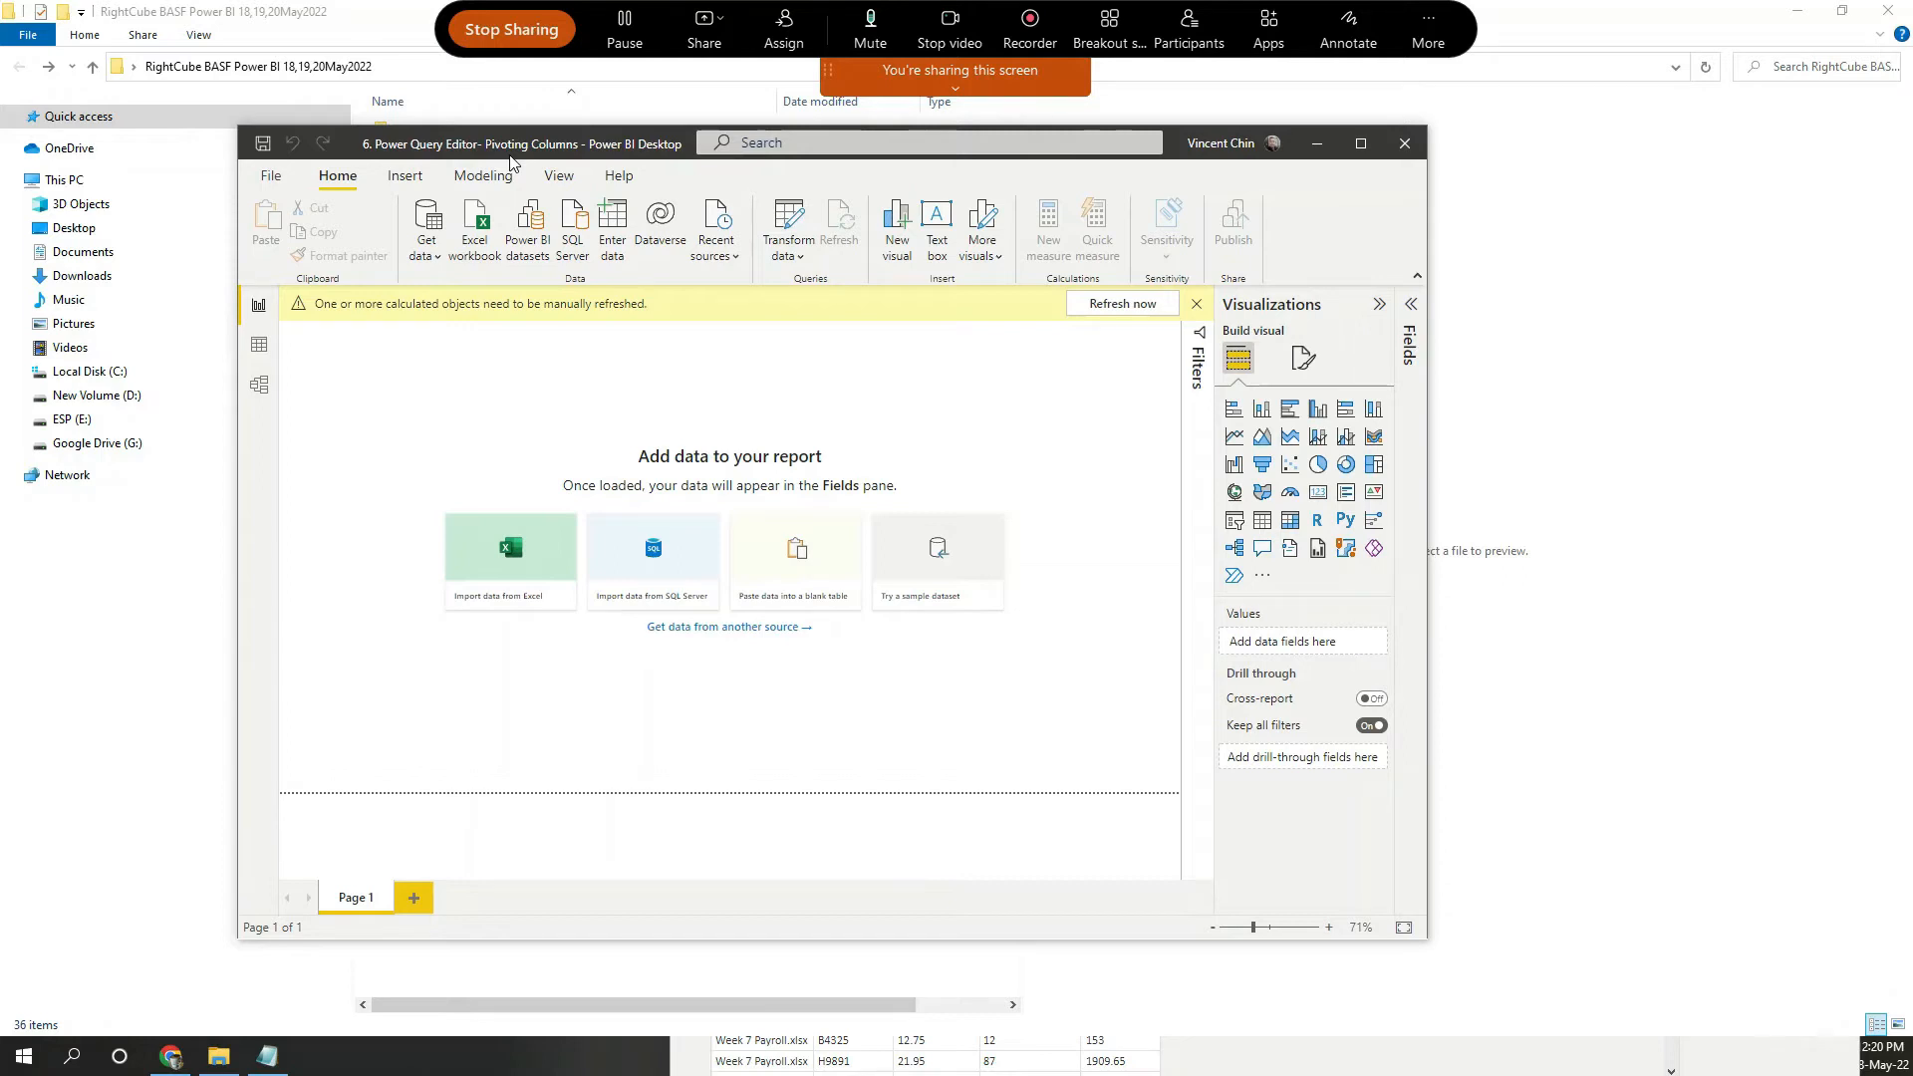
pyautogui.moveTo(511, 162); pyautogui.dragTo(545, 162)
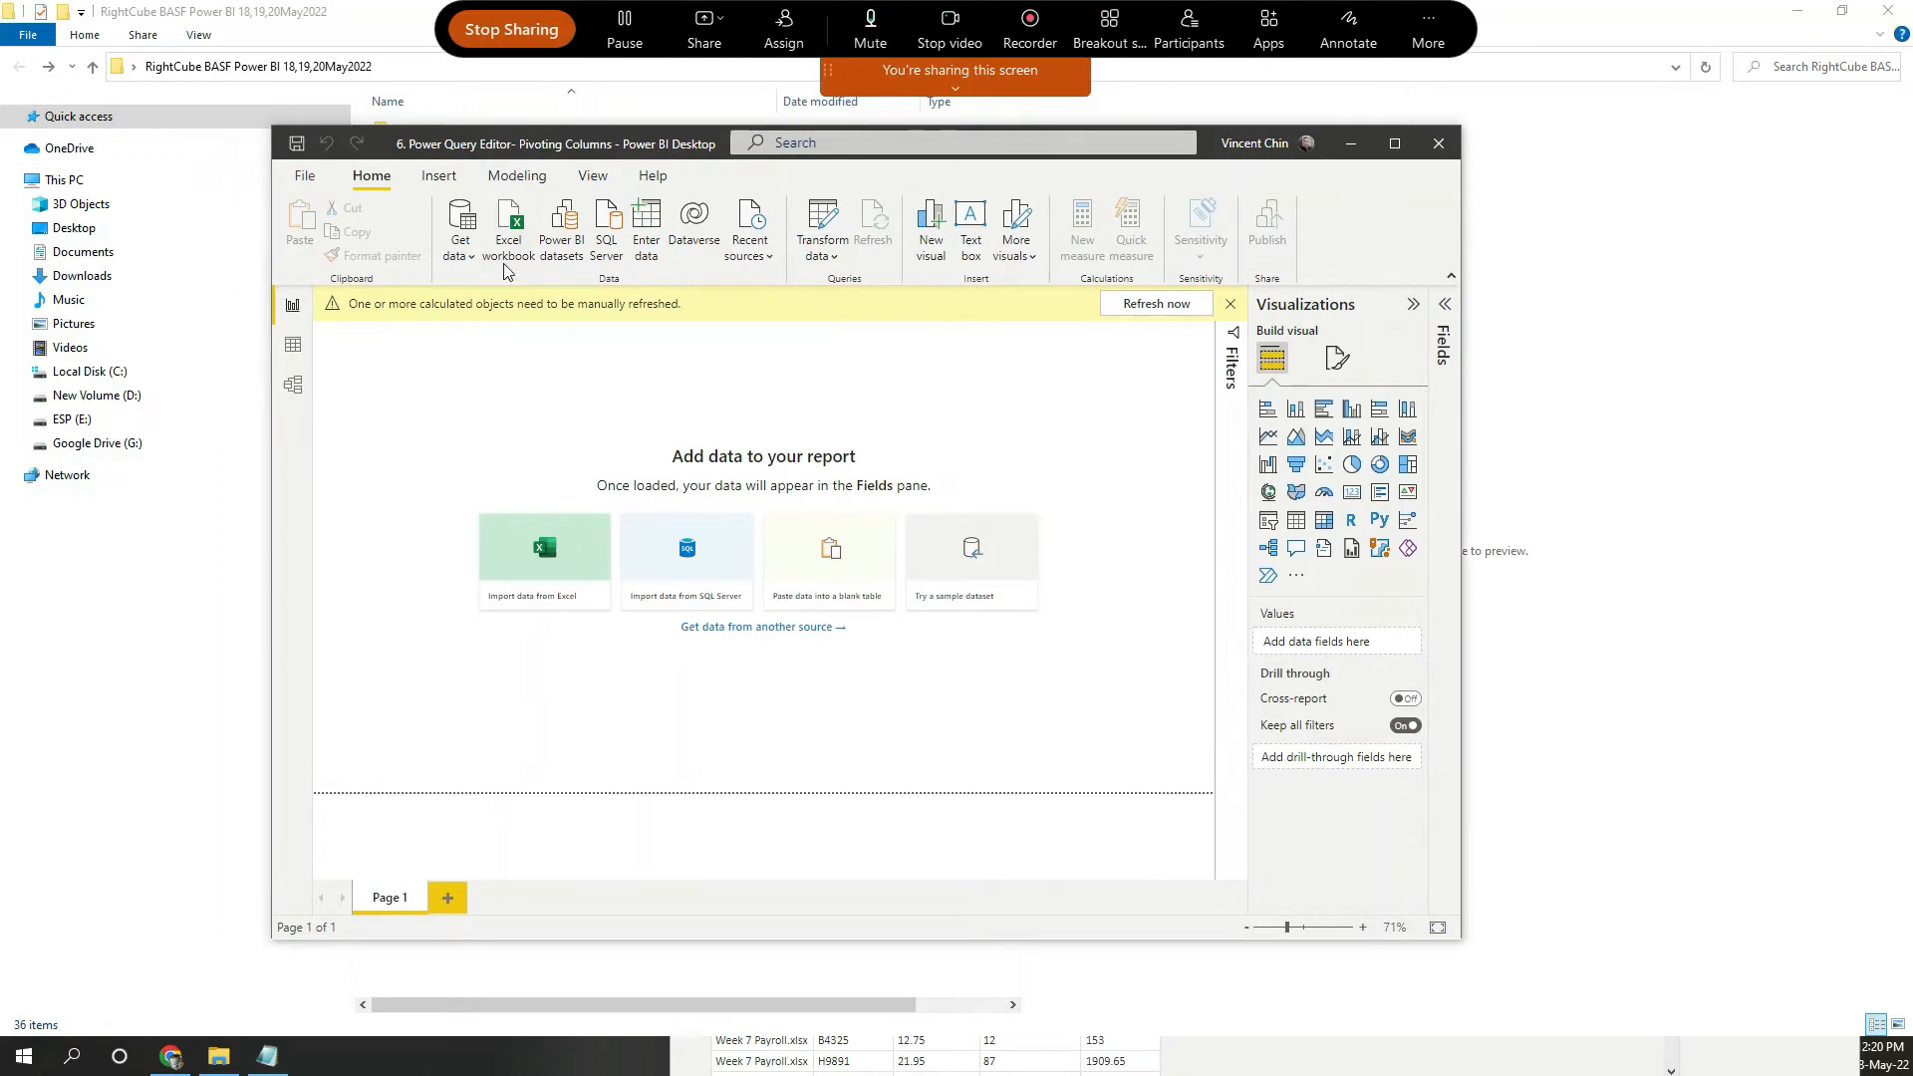
# Get data from the Excel workbook 6.1 Power Query Editor- Pivoting Columns.xlsx.
pyautogui.click(472, 255)
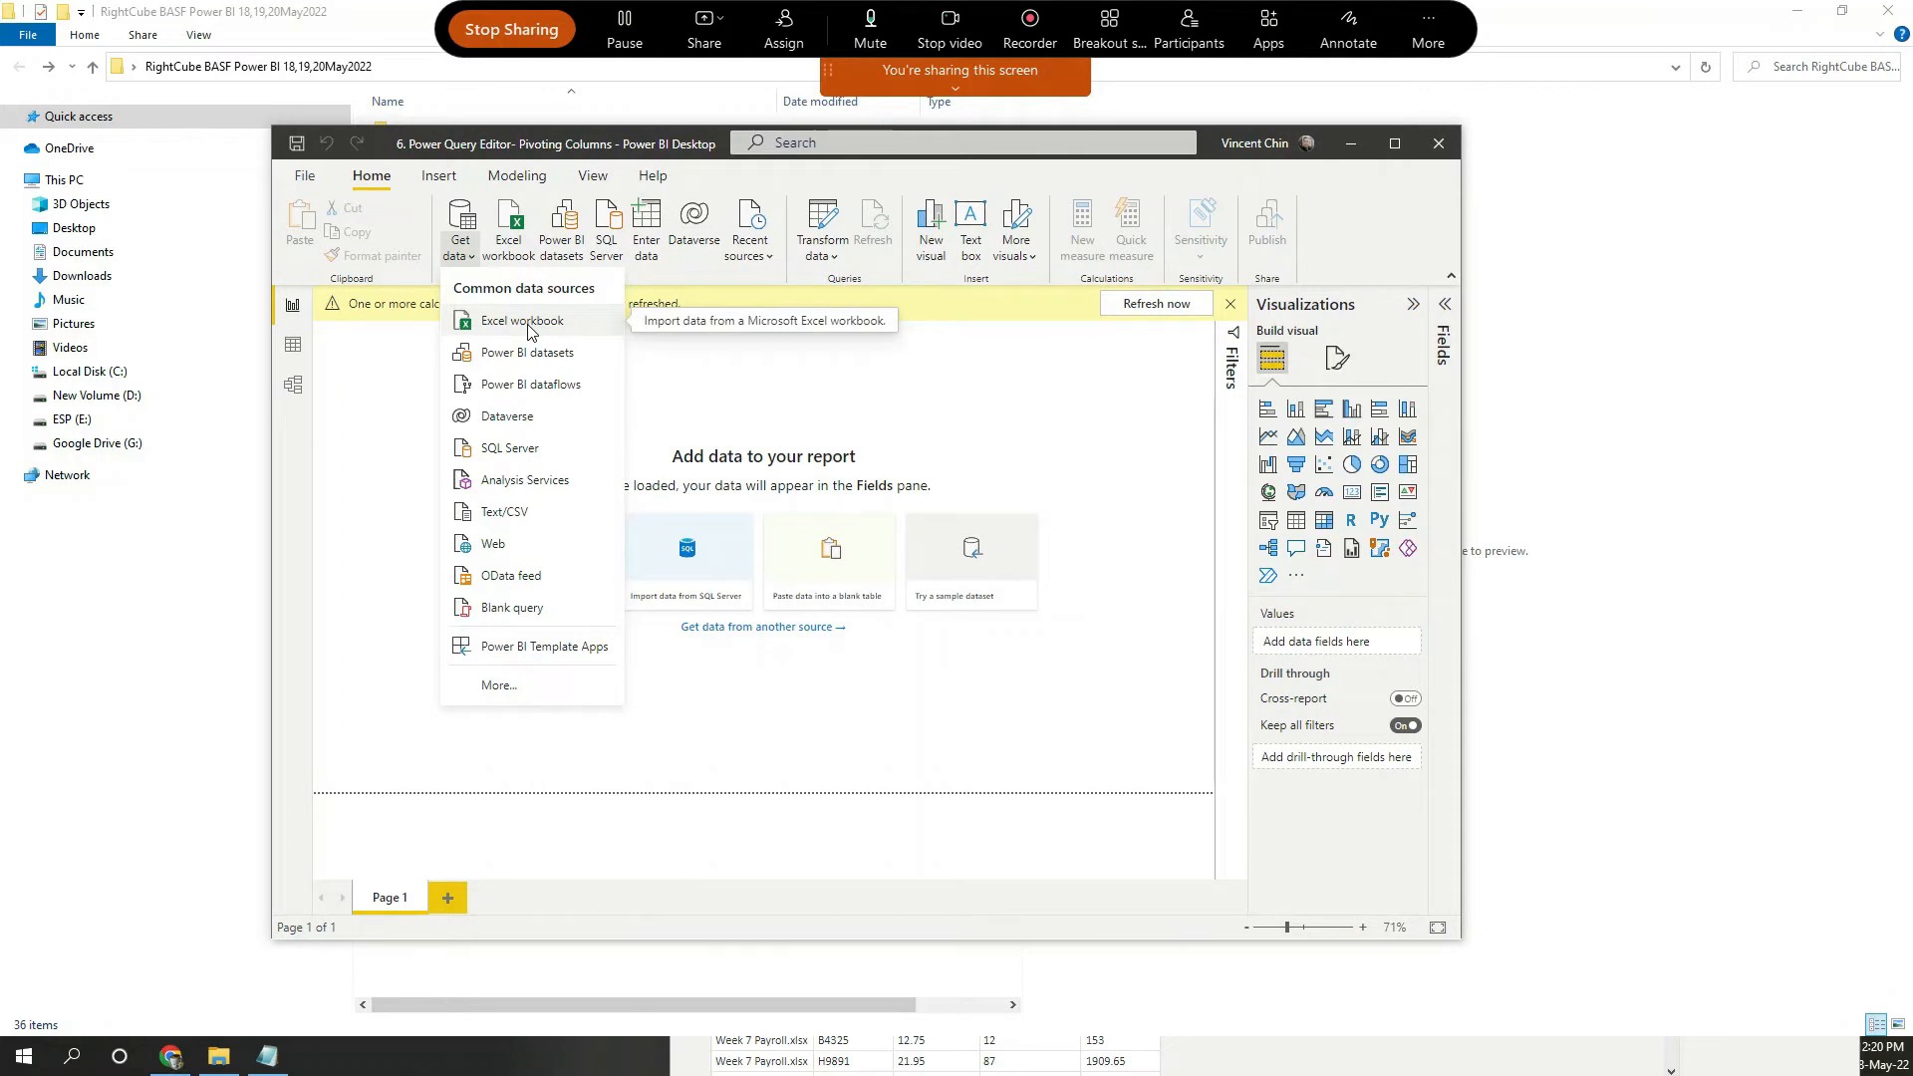
pyautogui.click(528, 327)
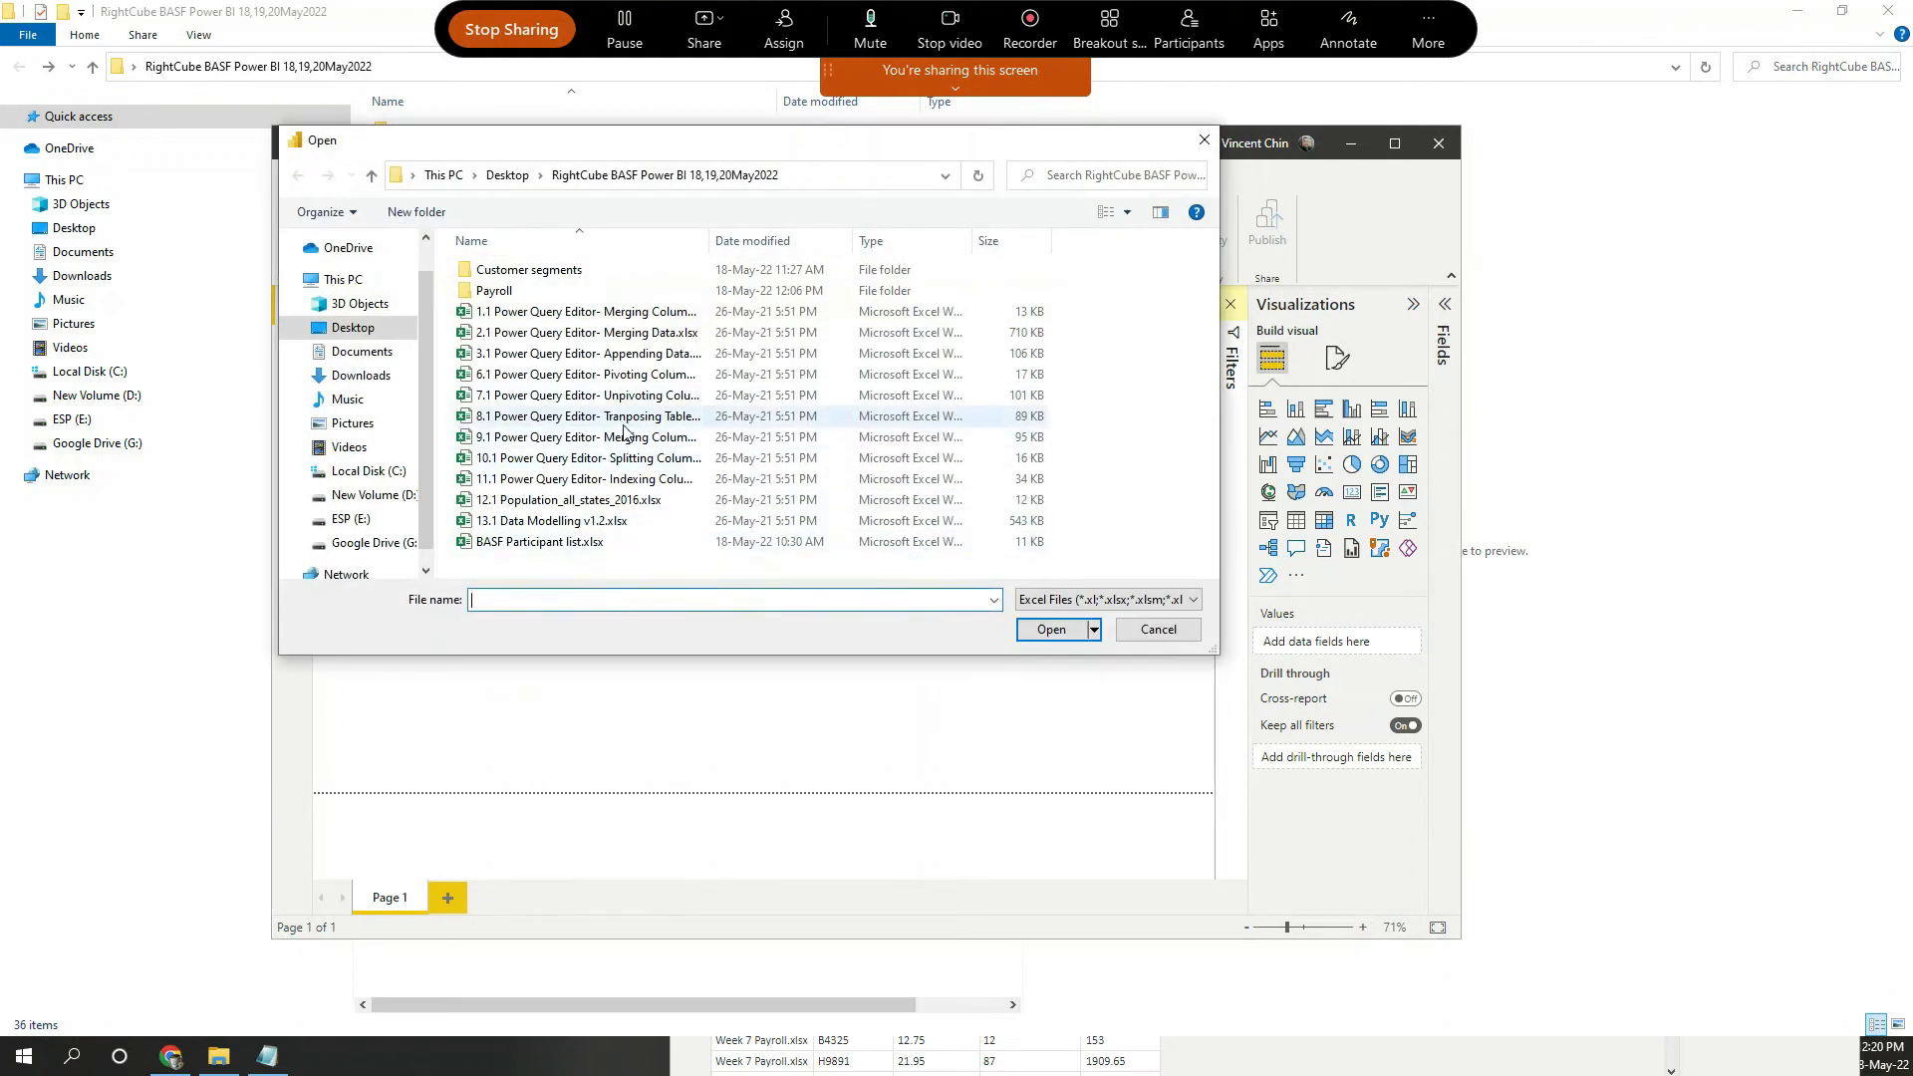
pyautogui.click(564, 379)
pyautogui.doubleClick(564, 378)
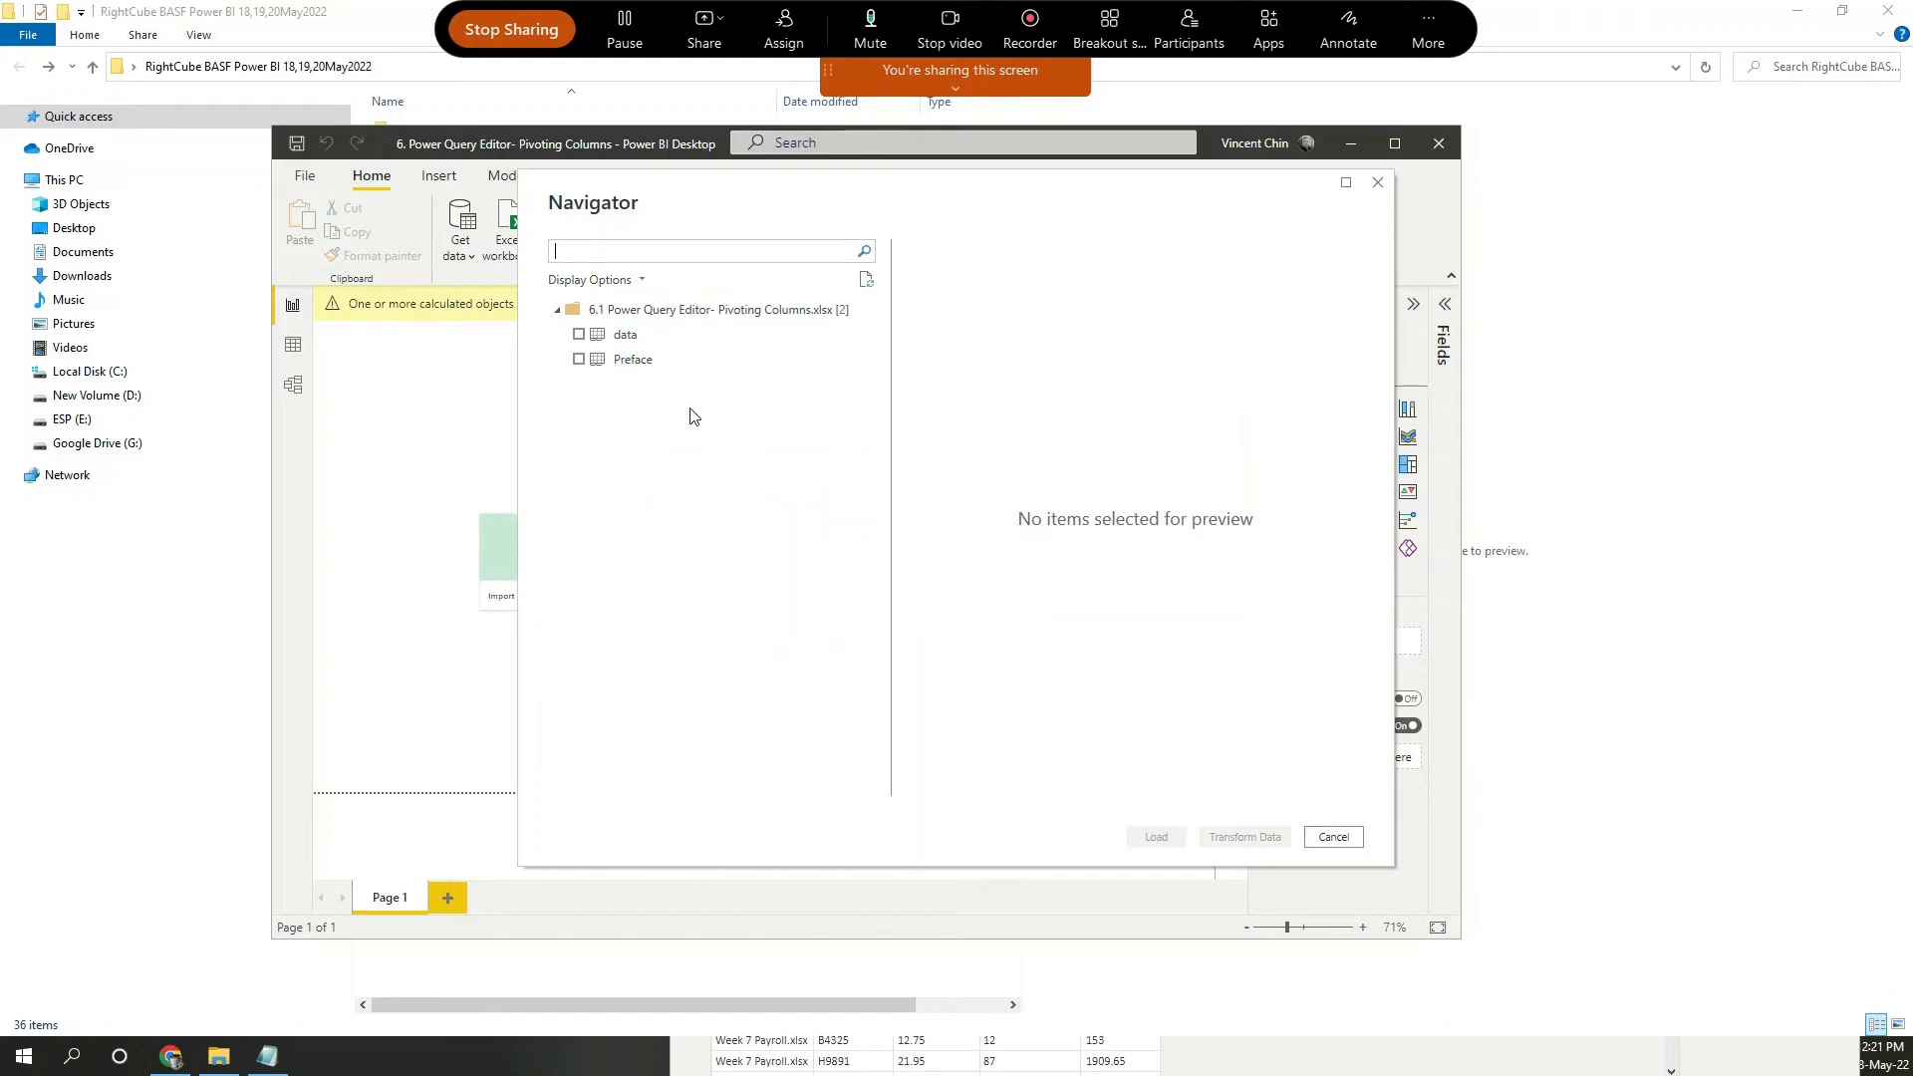
# Choose the data sheet from the workbook and bring it into Power Query Editor with Transform Data.
pyautogui.click(597, 344)
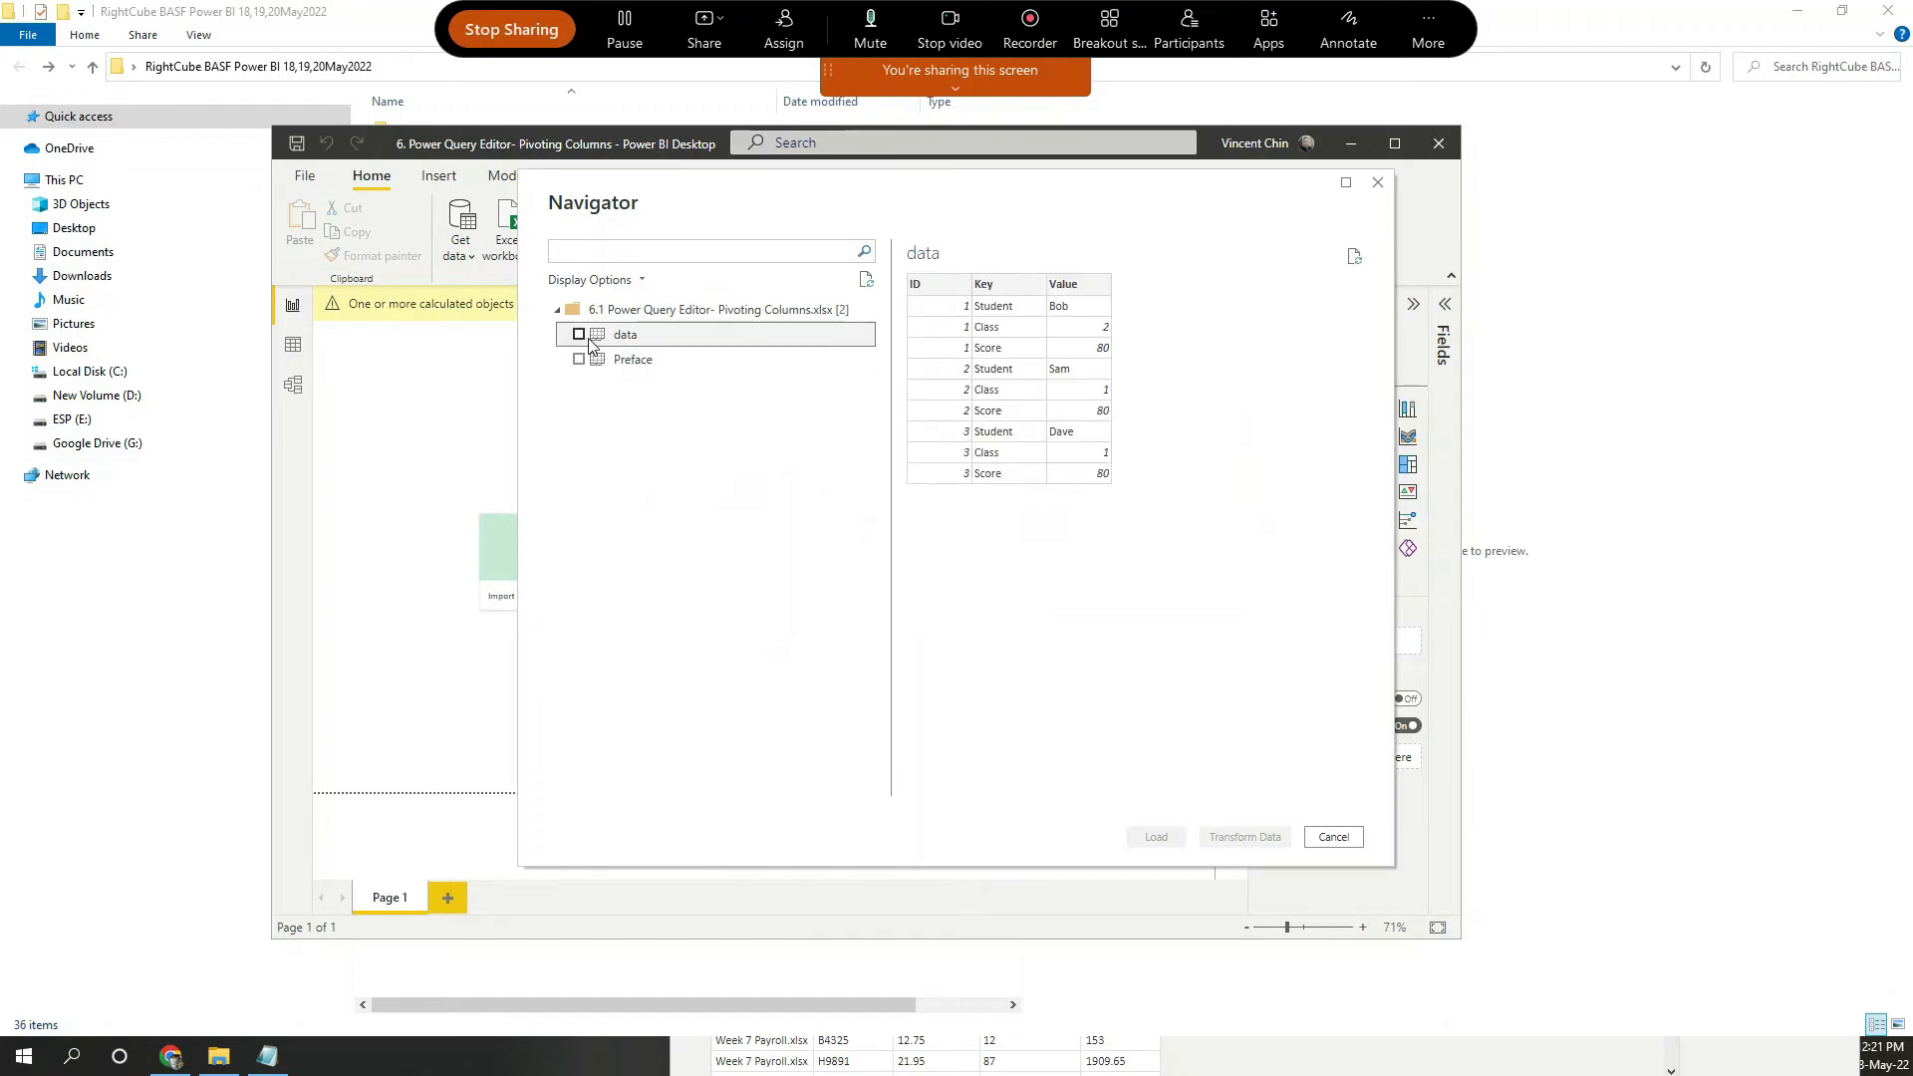
pyautogui.click(579, 335)
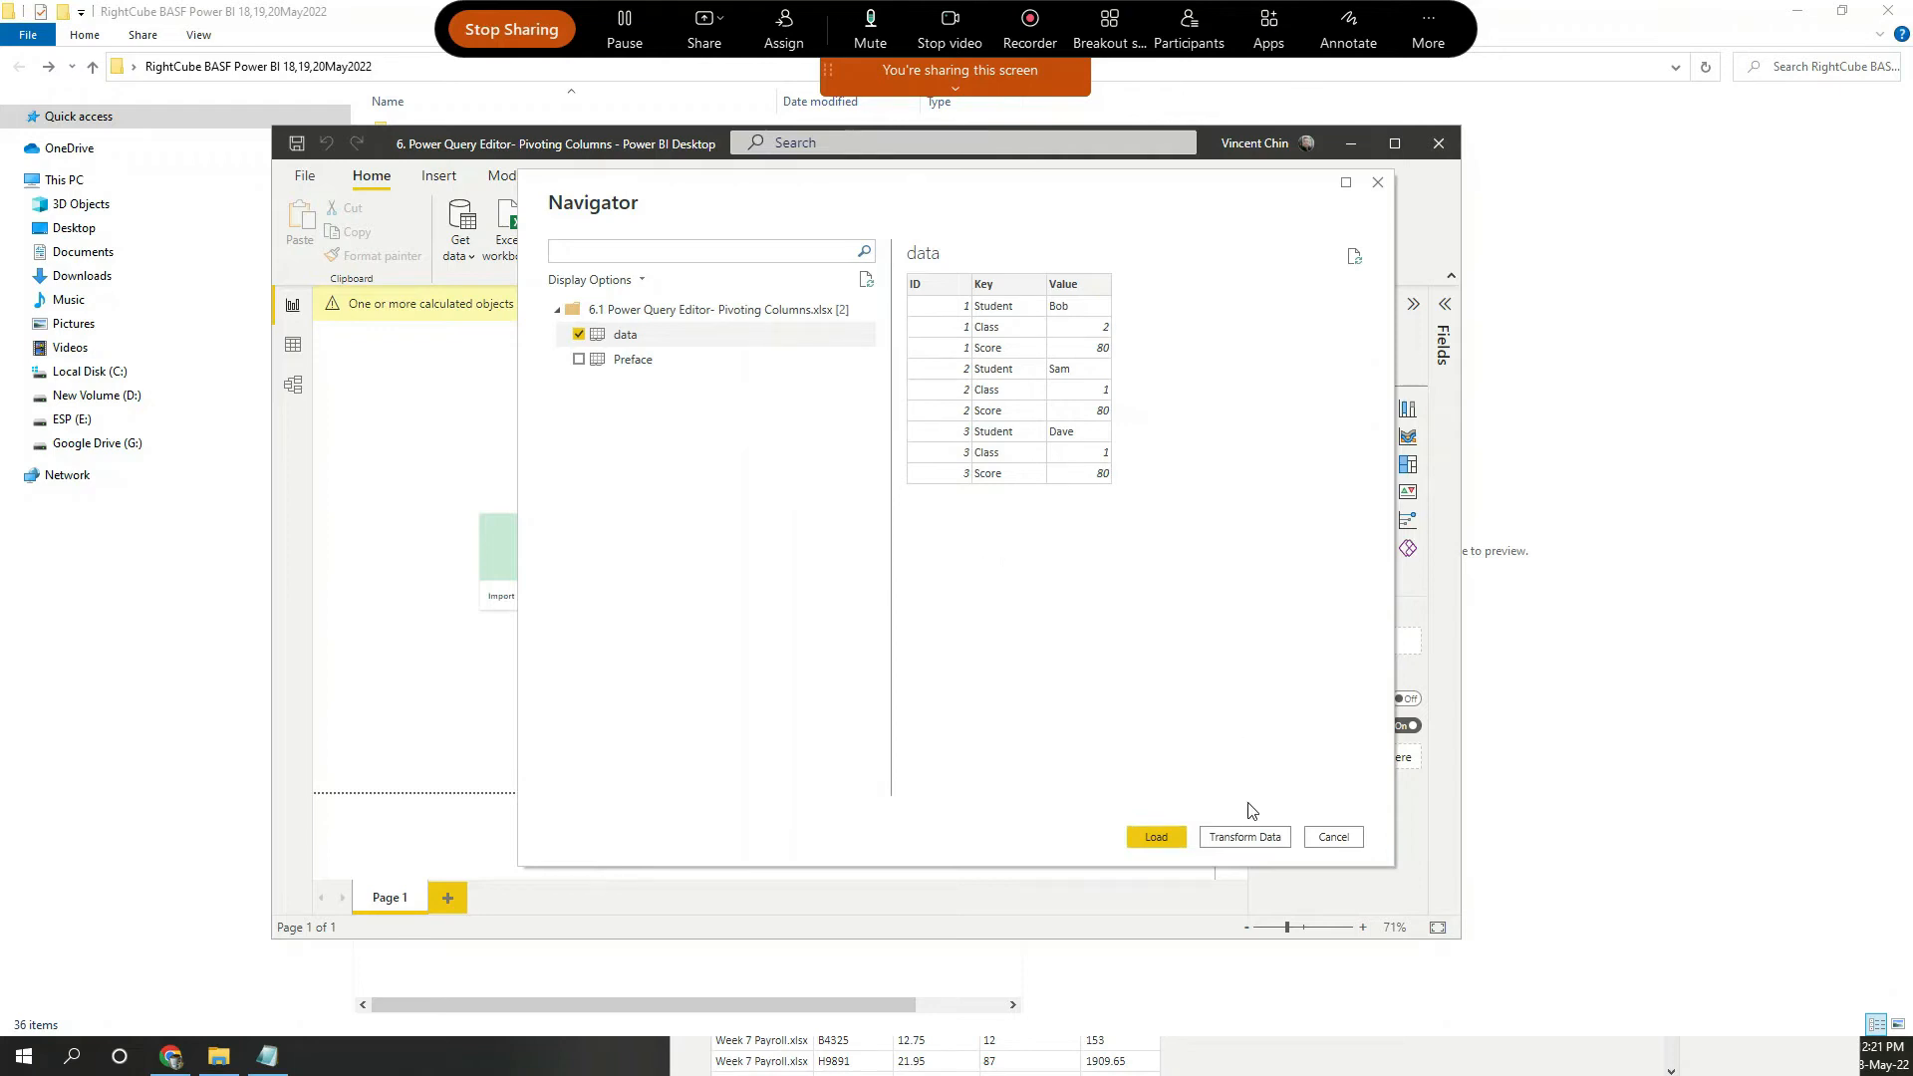
pyautogui.moveTo(1253, 809)
pyautogui.mouseDown()
pyautogui.moveTo(1251, 863)
pyautogui.moveTo(1285, 799)
pyautogui.mouseUp()
pyautogui.press('Escape')
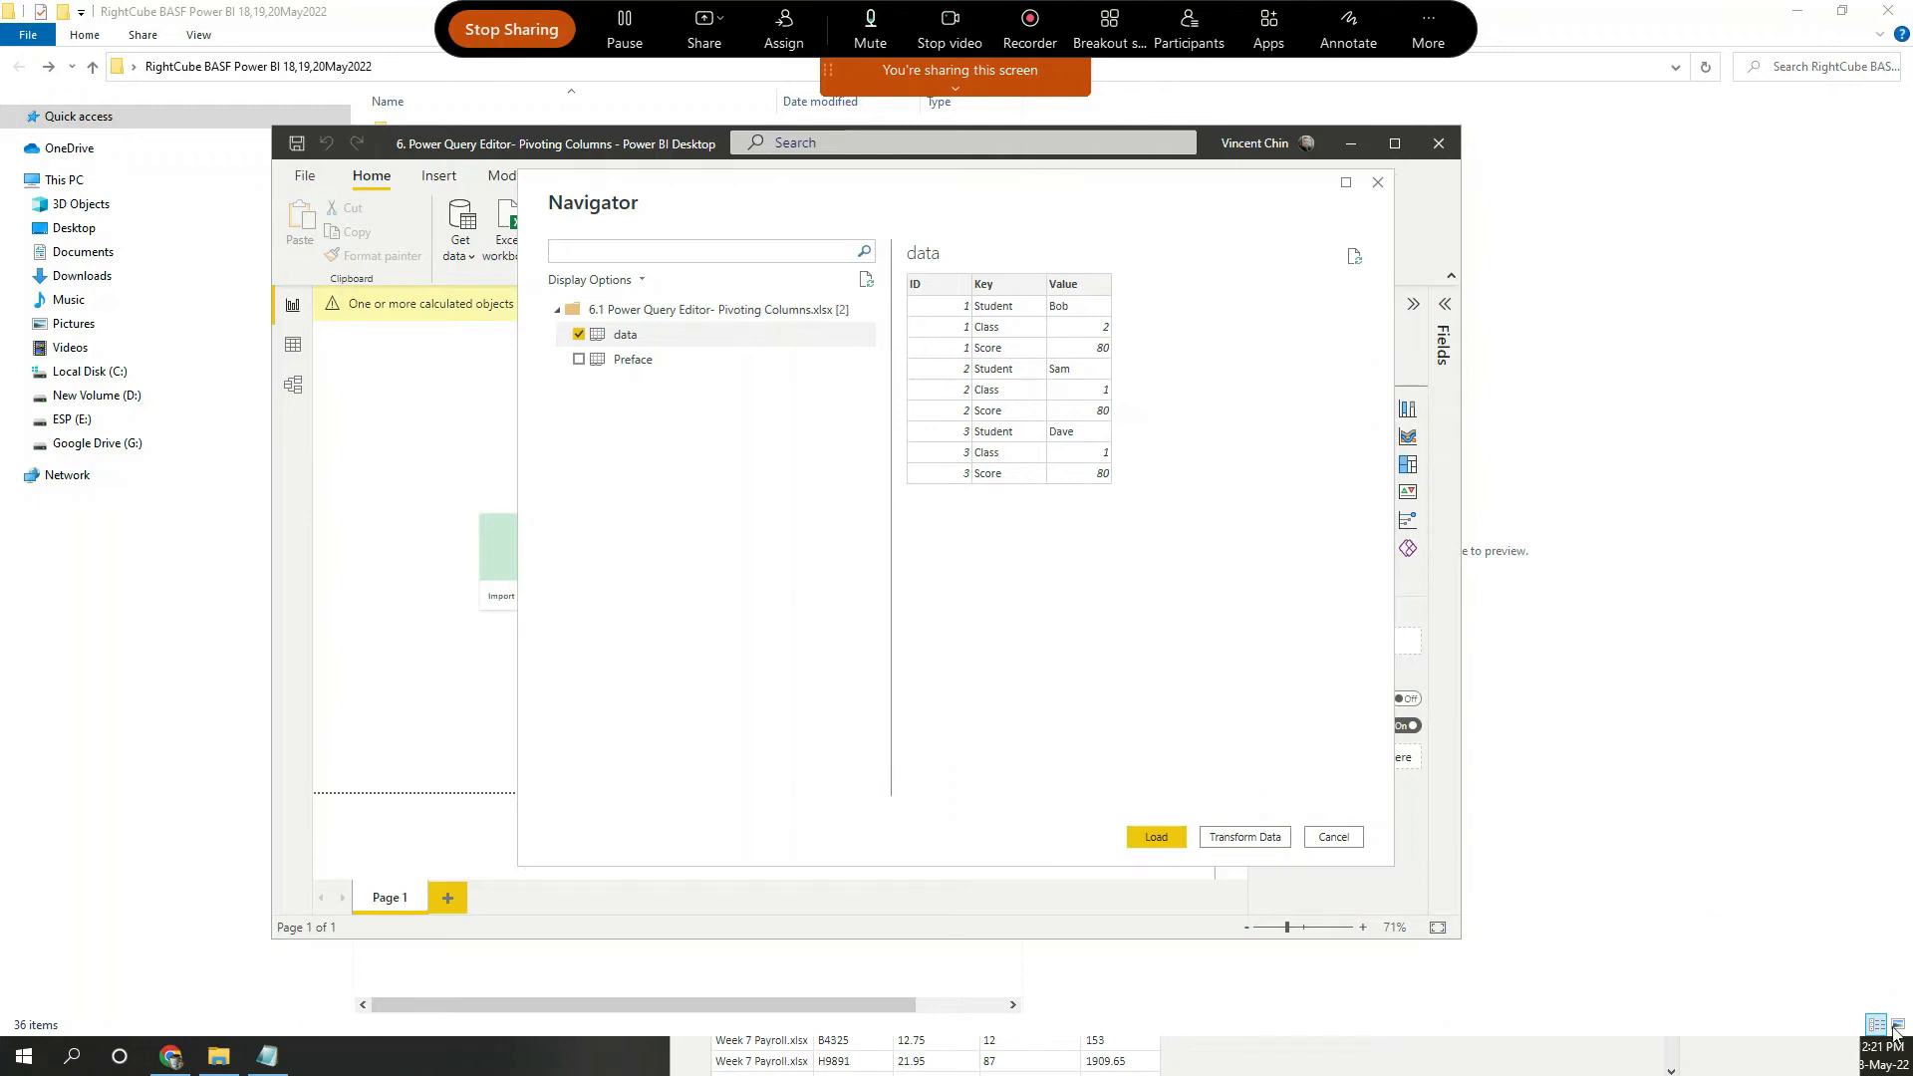
pyautogui.click(1244, 838)
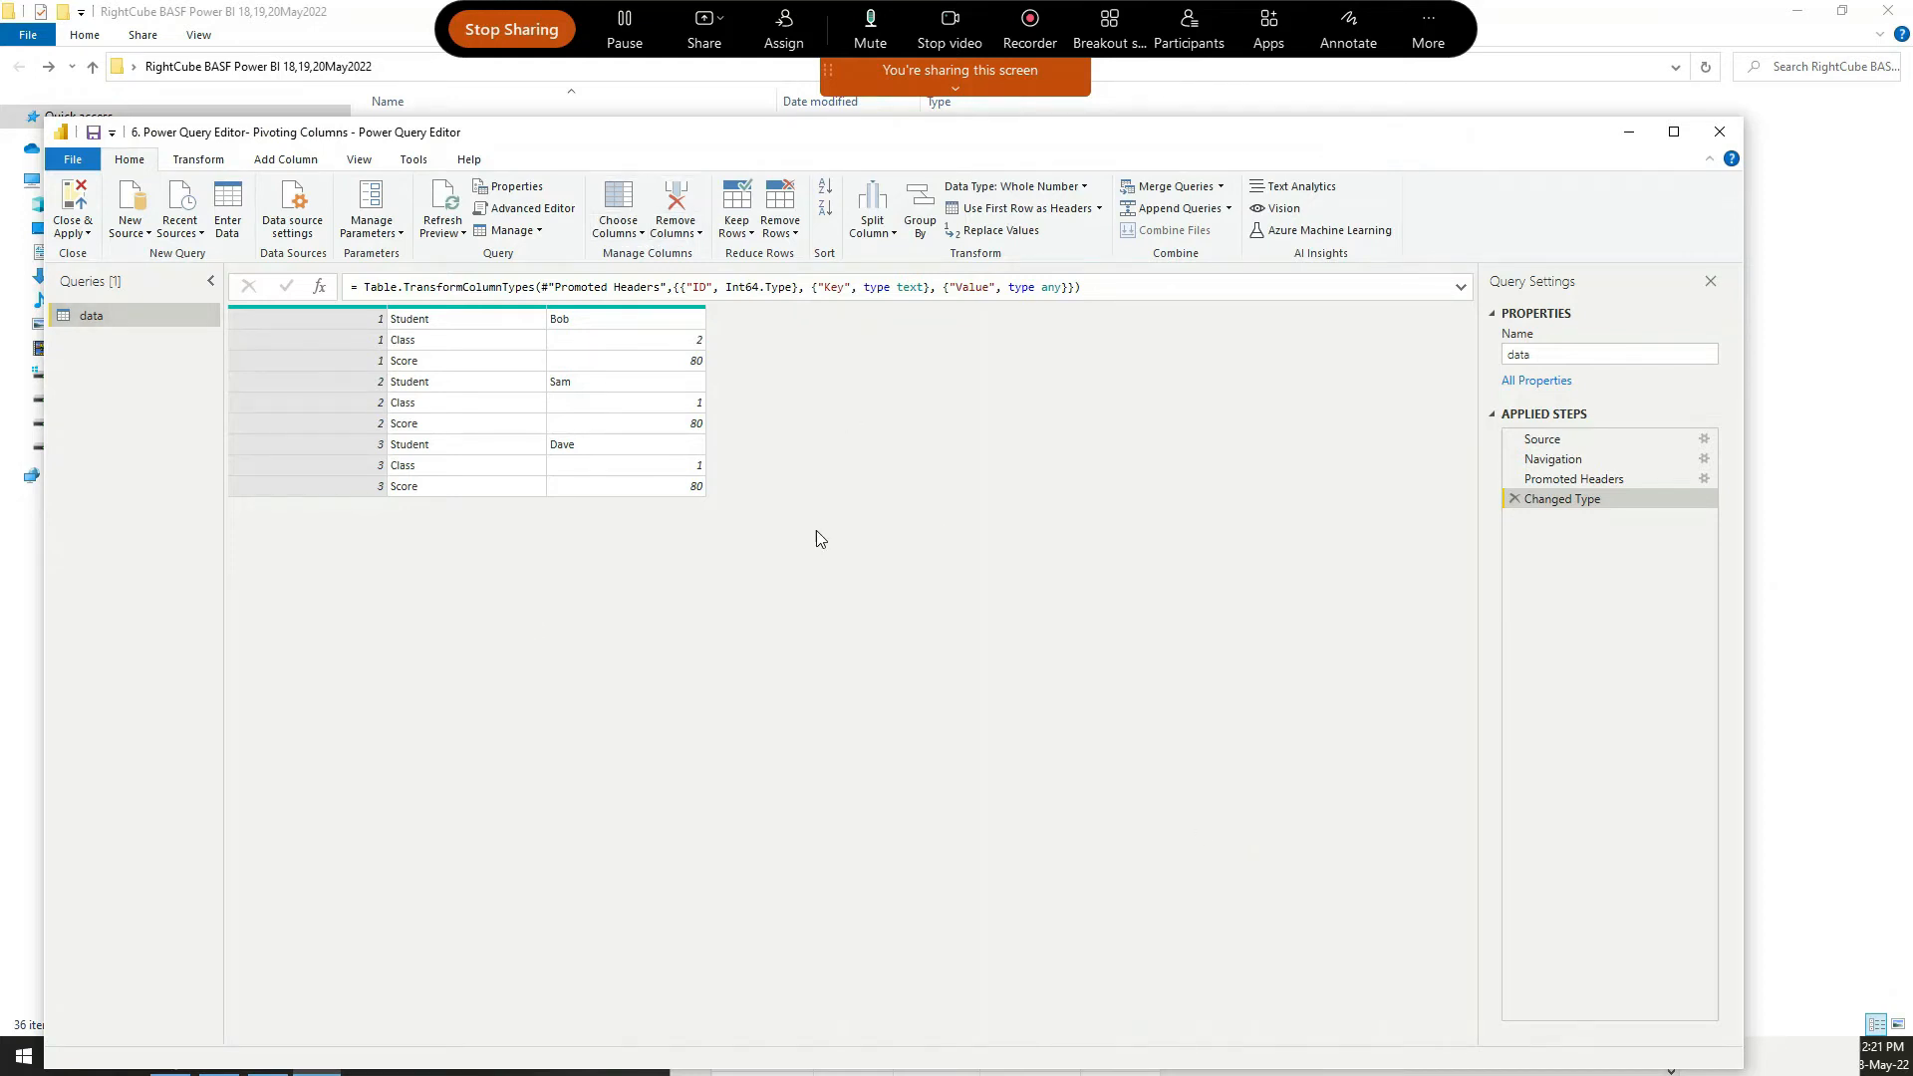
# Inspect individual cells in the three imported columns of the data query in Power Query Editor.
pyautogui.click(569, 117)
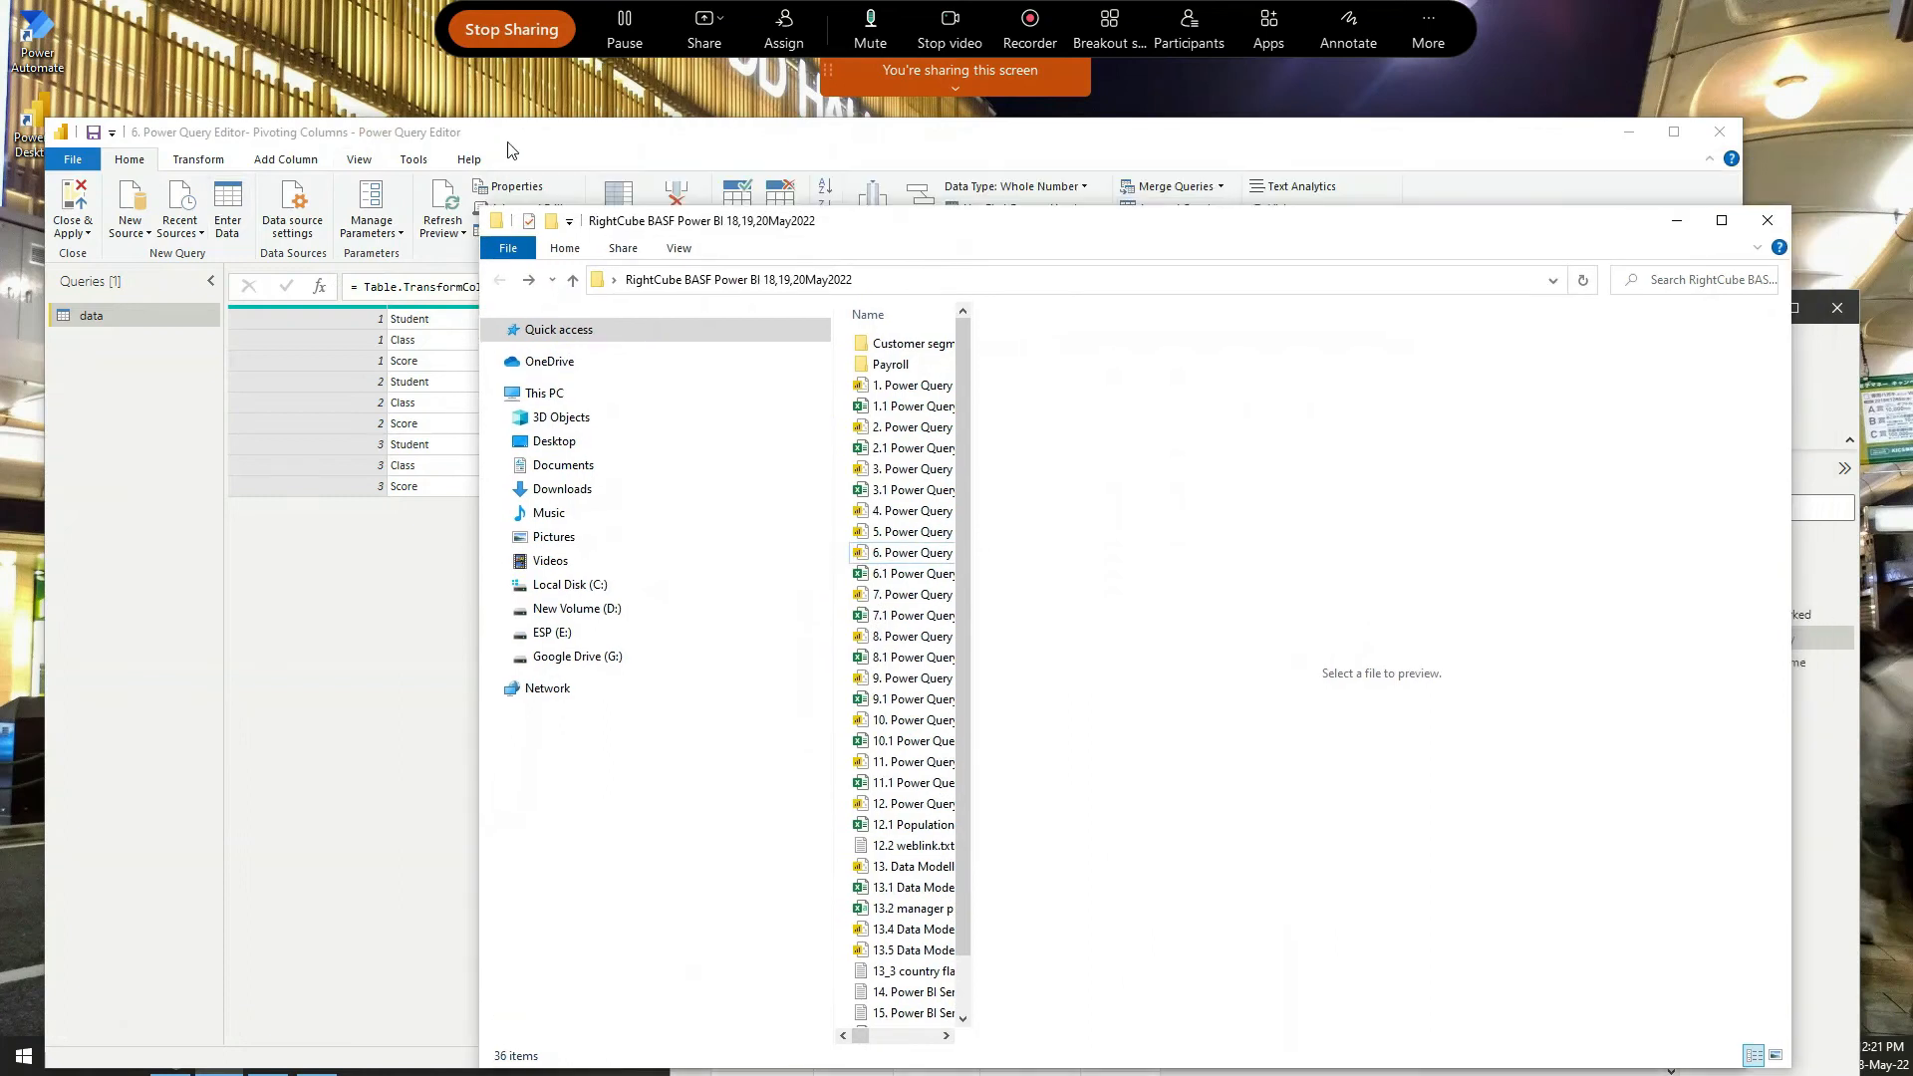
pyautogui.moveTo(509, 148); pyautogui.dragTo(528, 103)
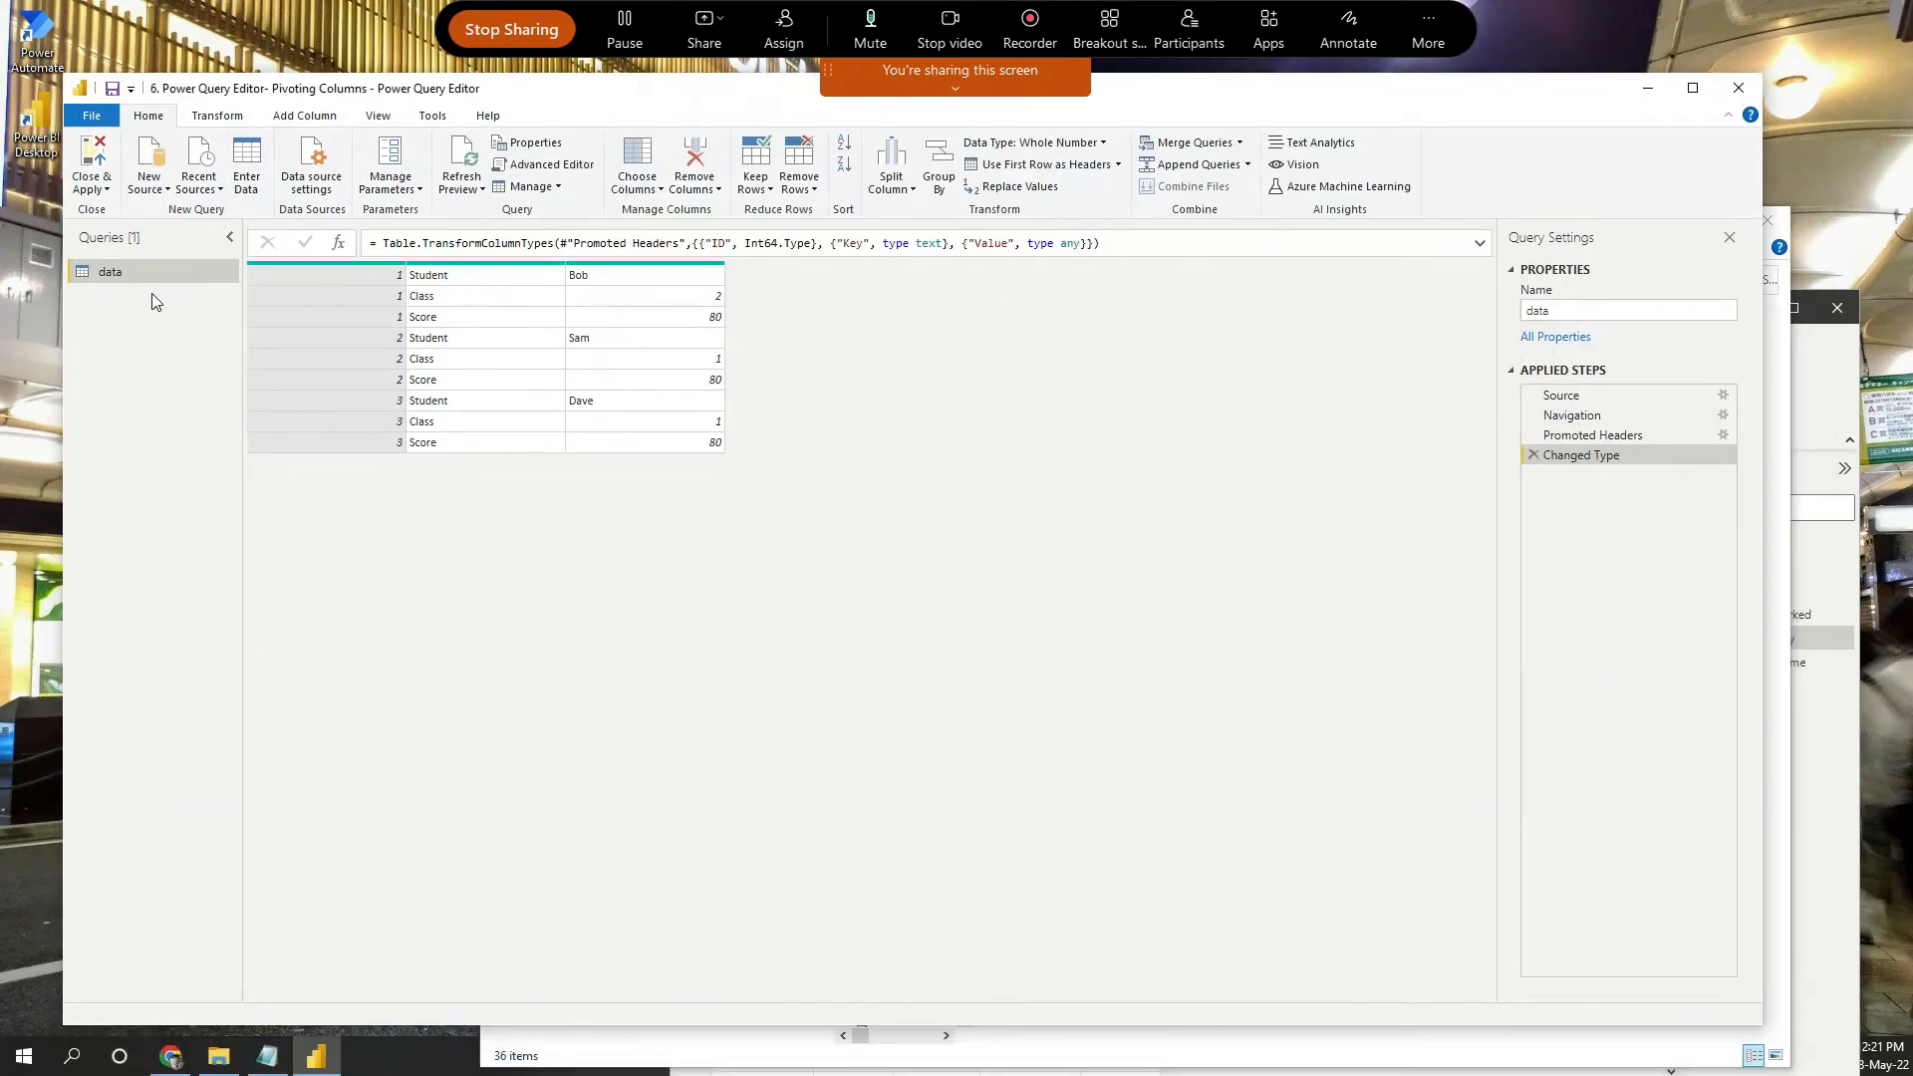
pyautogui.click(508, 317)
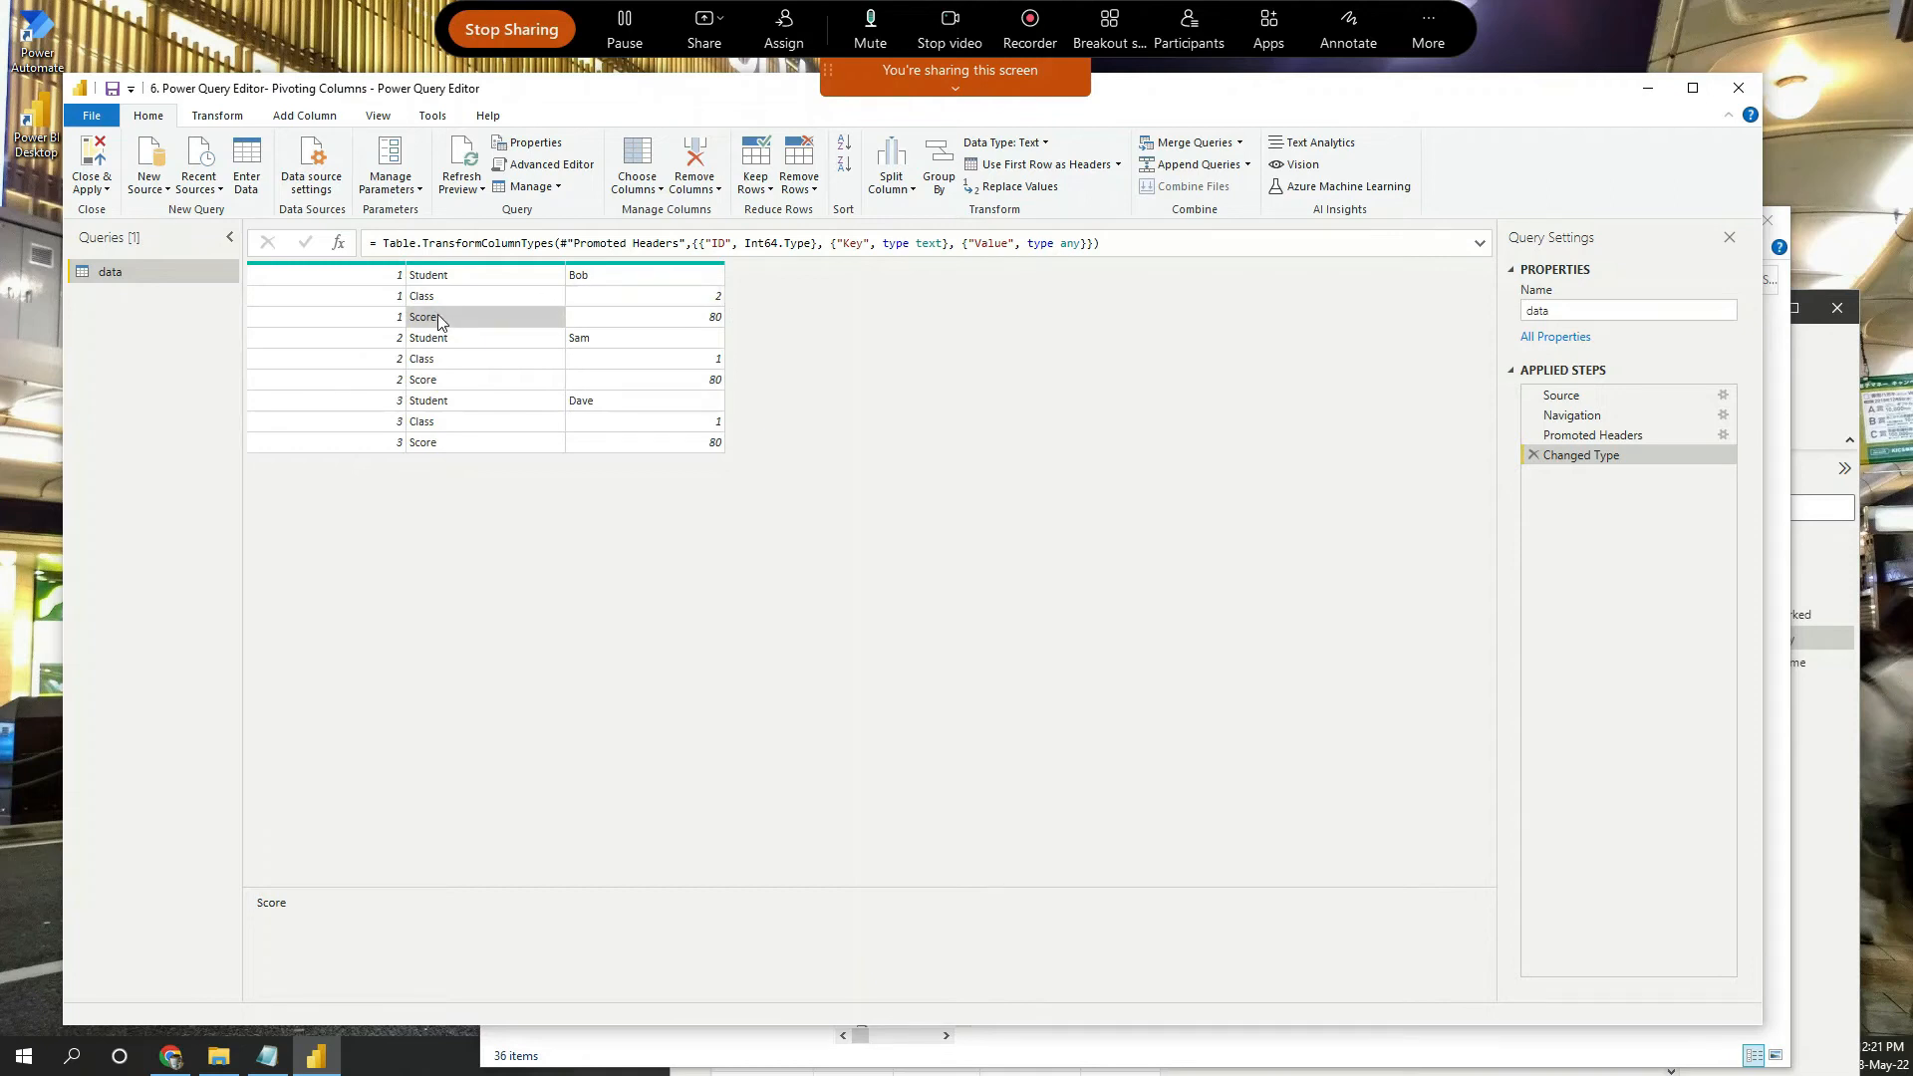
pyautogui.click(358, 296)
pyautogui.click(353, 269)
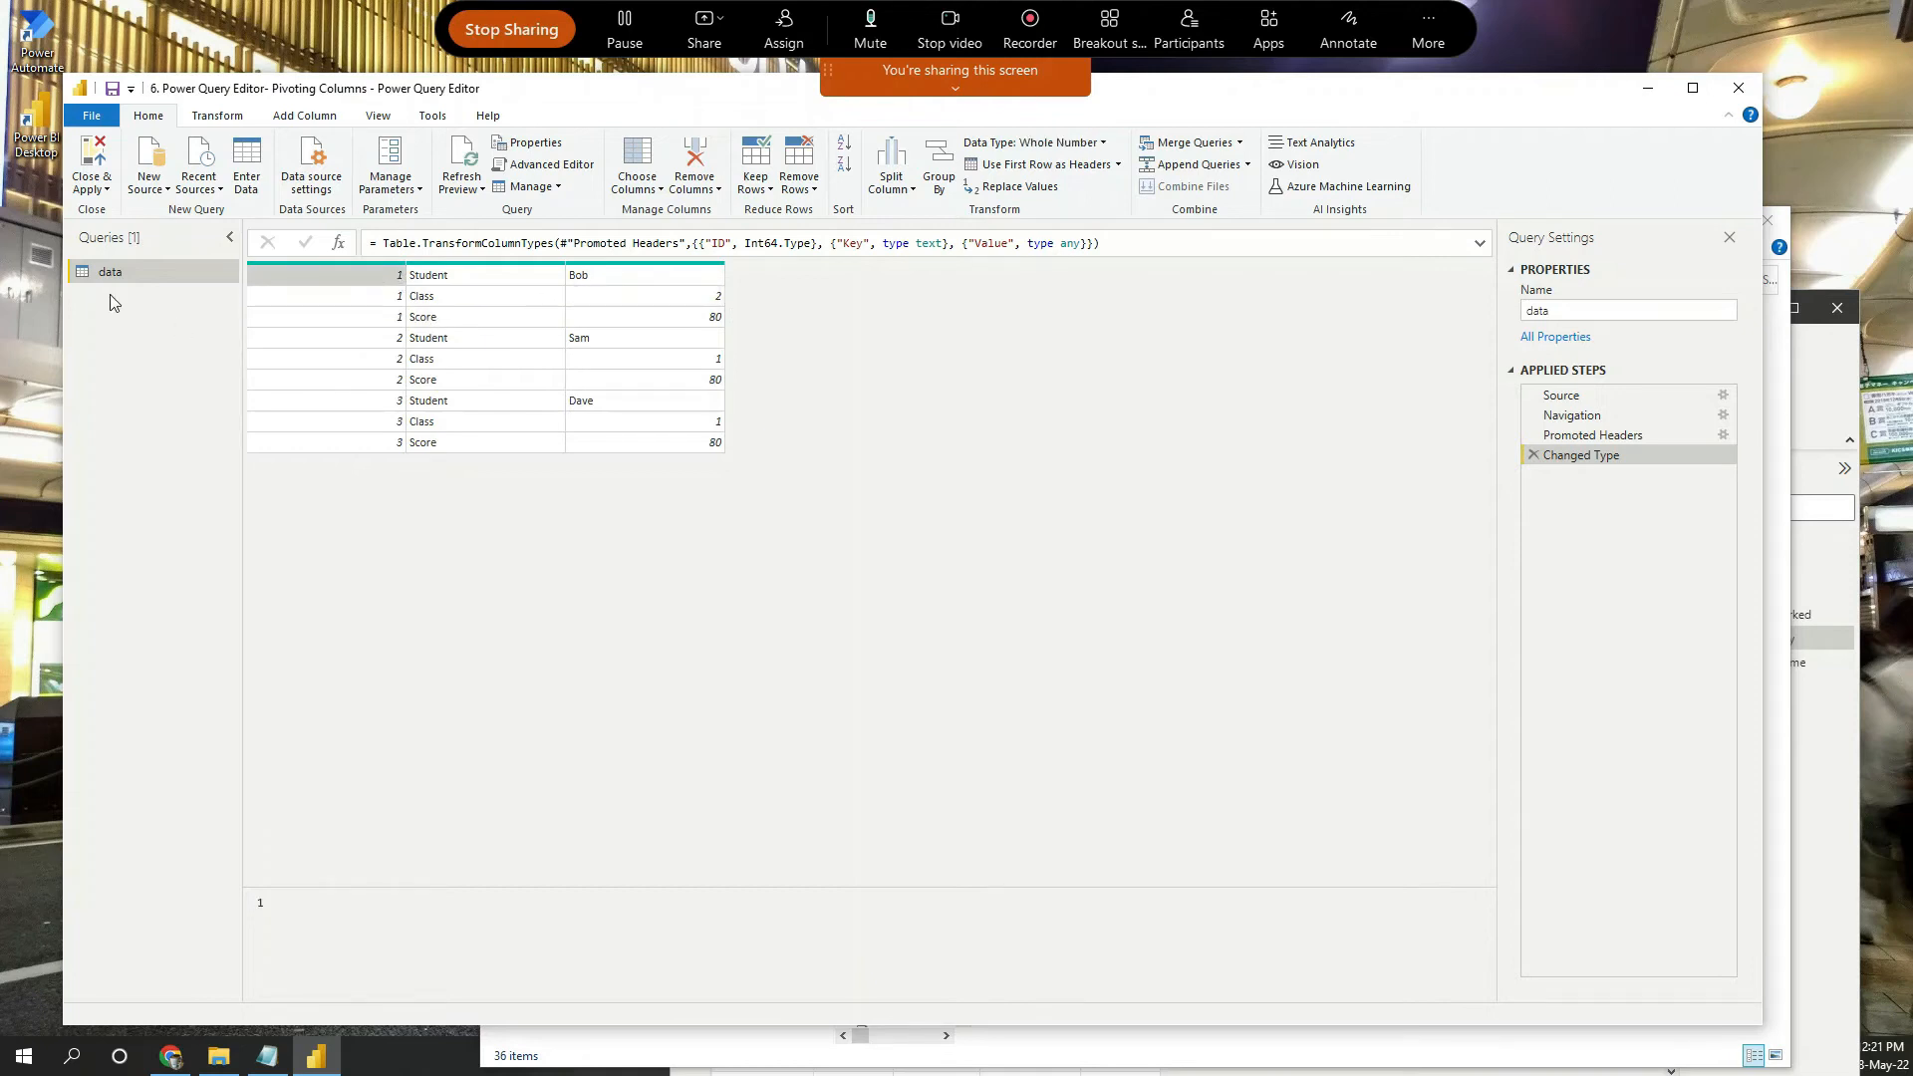
pyautogui.moveTo(1212, 93); pyautogui.dragTo(1212, 102)
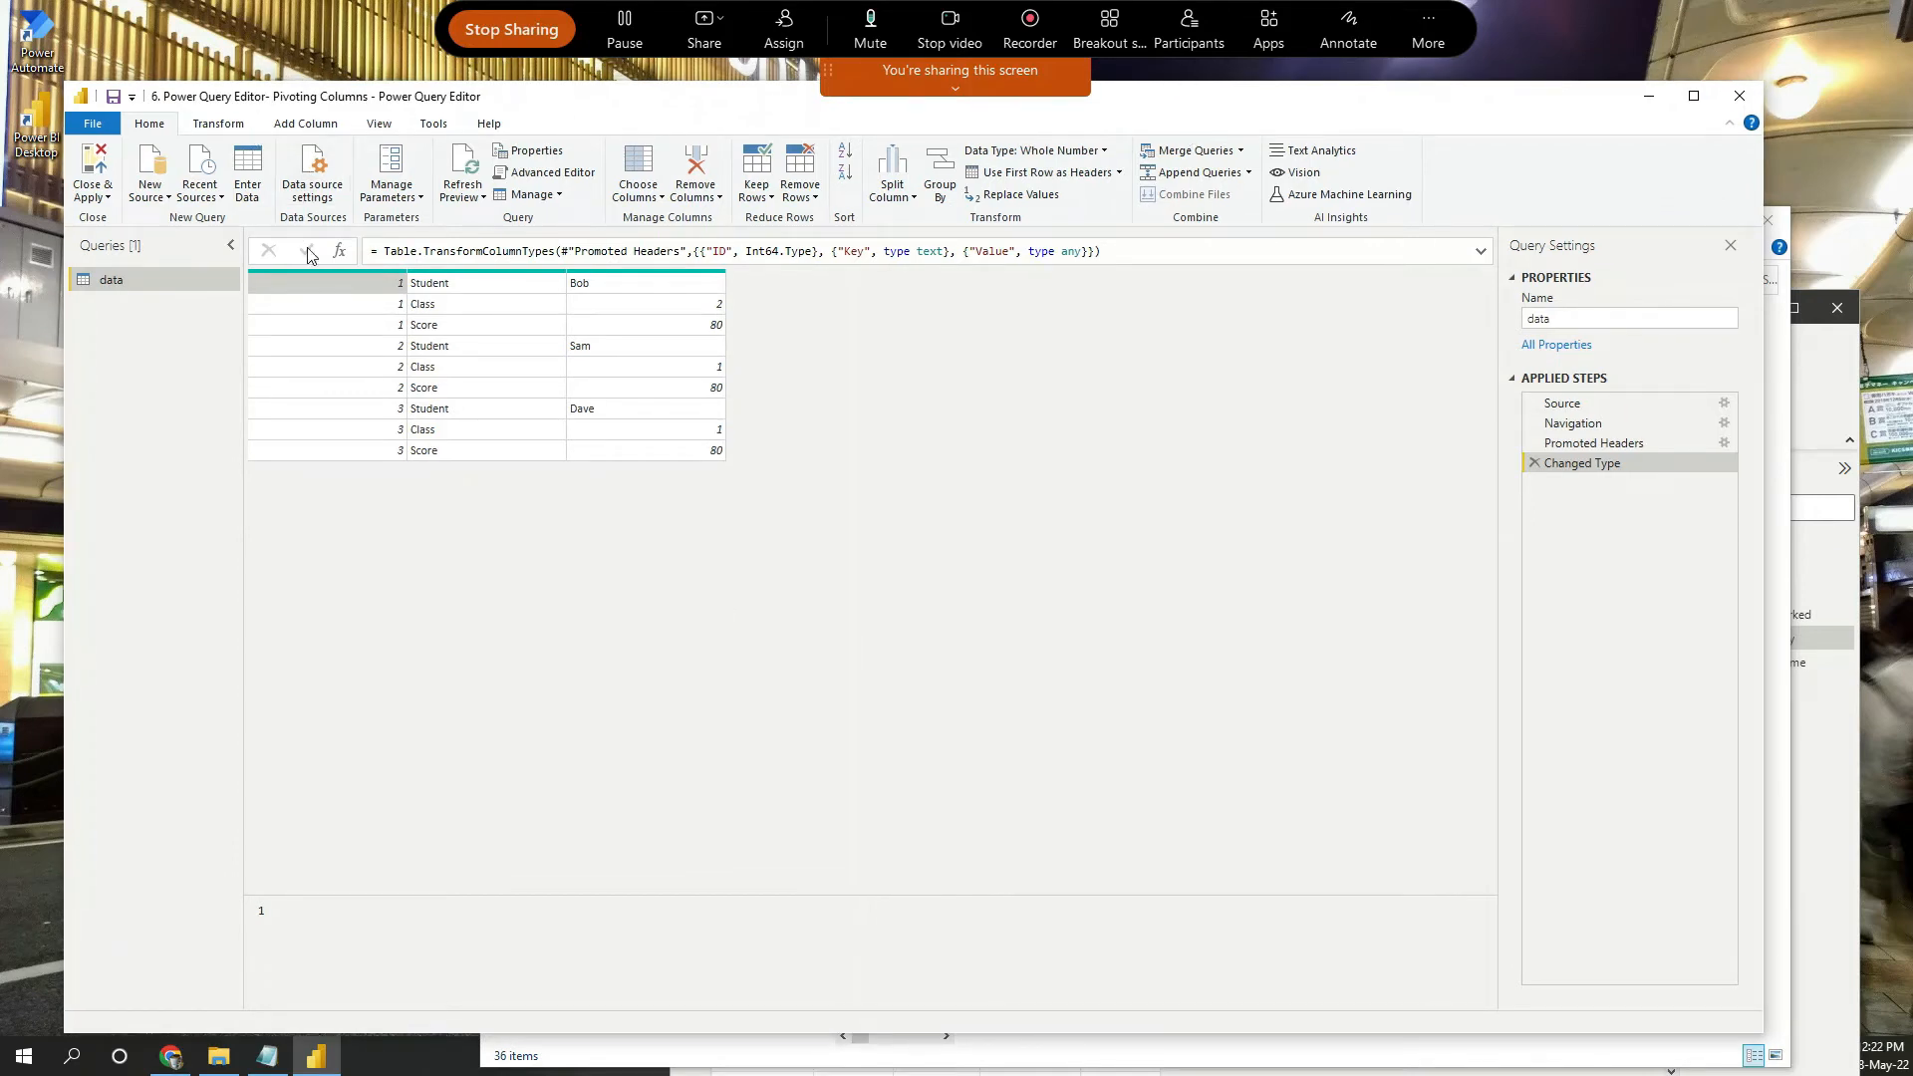
pyautogui.click(573, 367)
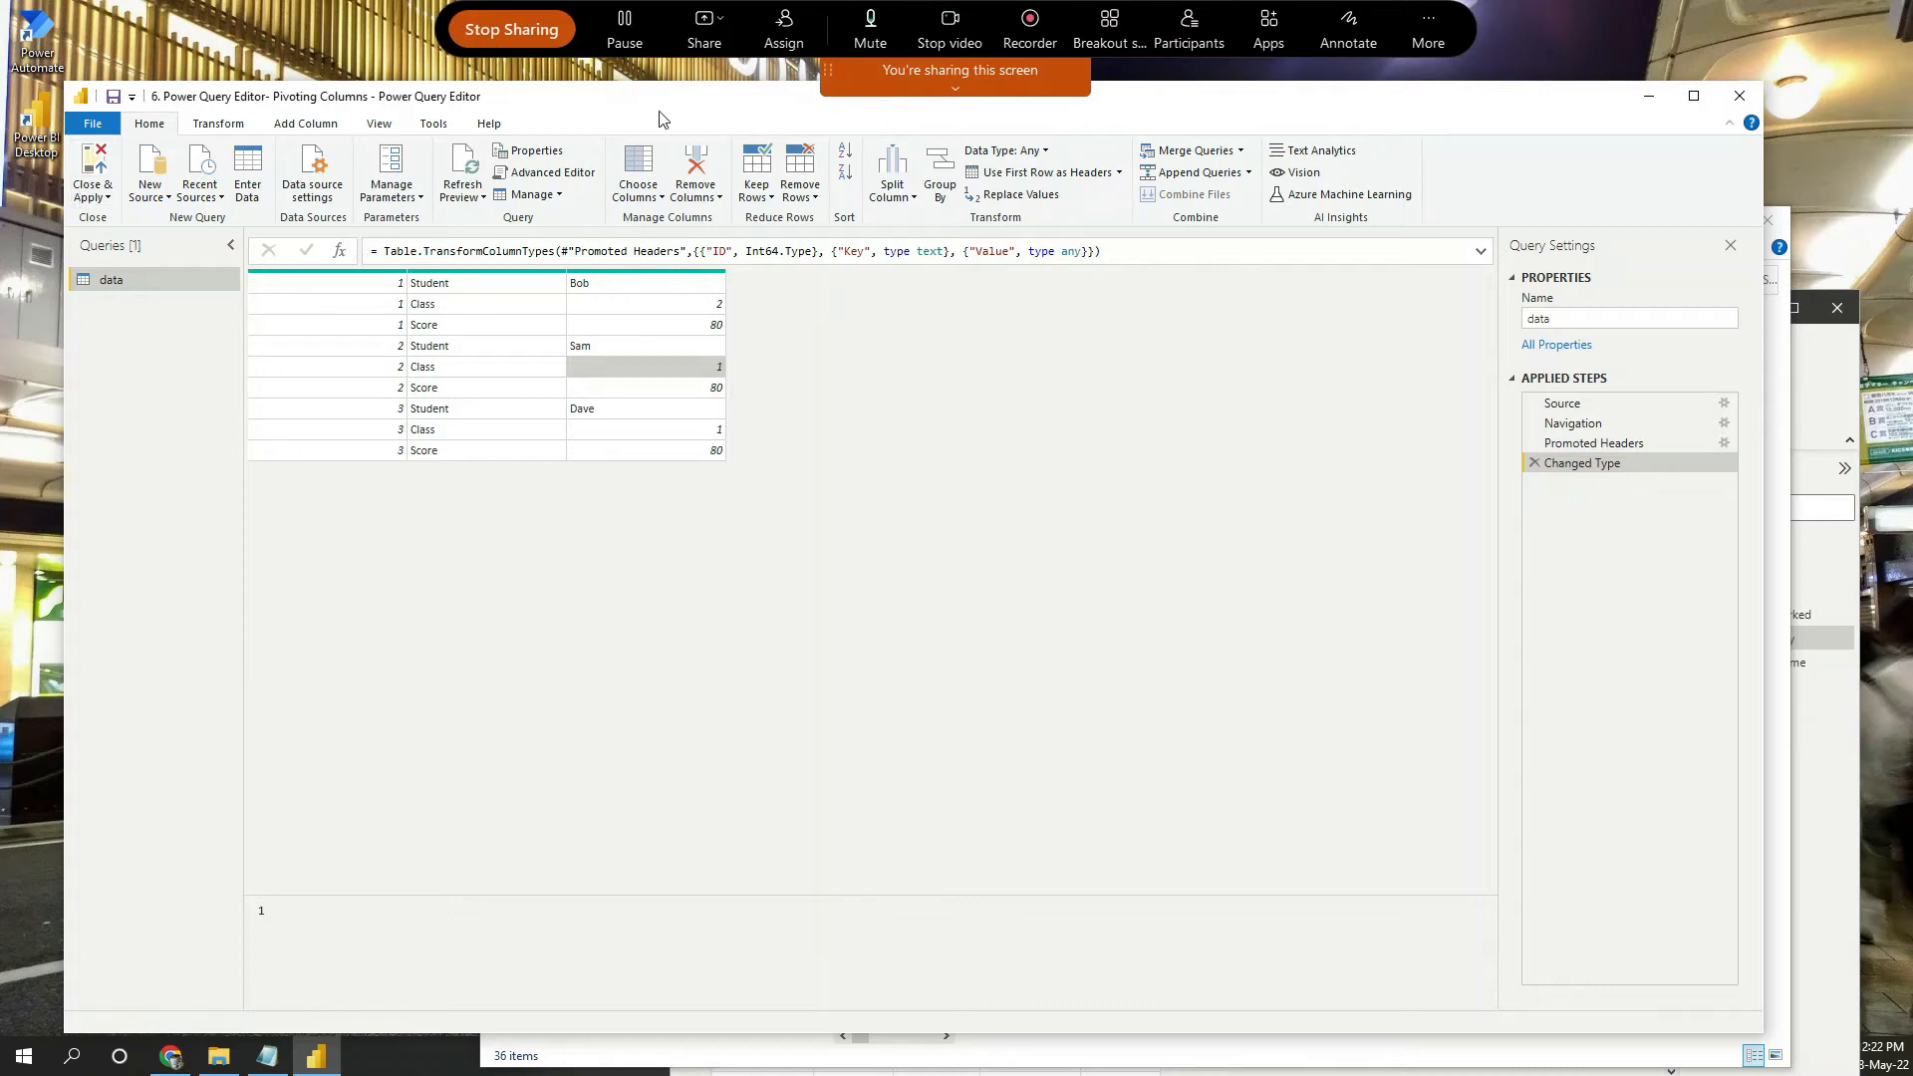
pyautogui.moveTo(672, 102); pyautogui.dragTo(711, 134)
pyautogui.click(732, 308)
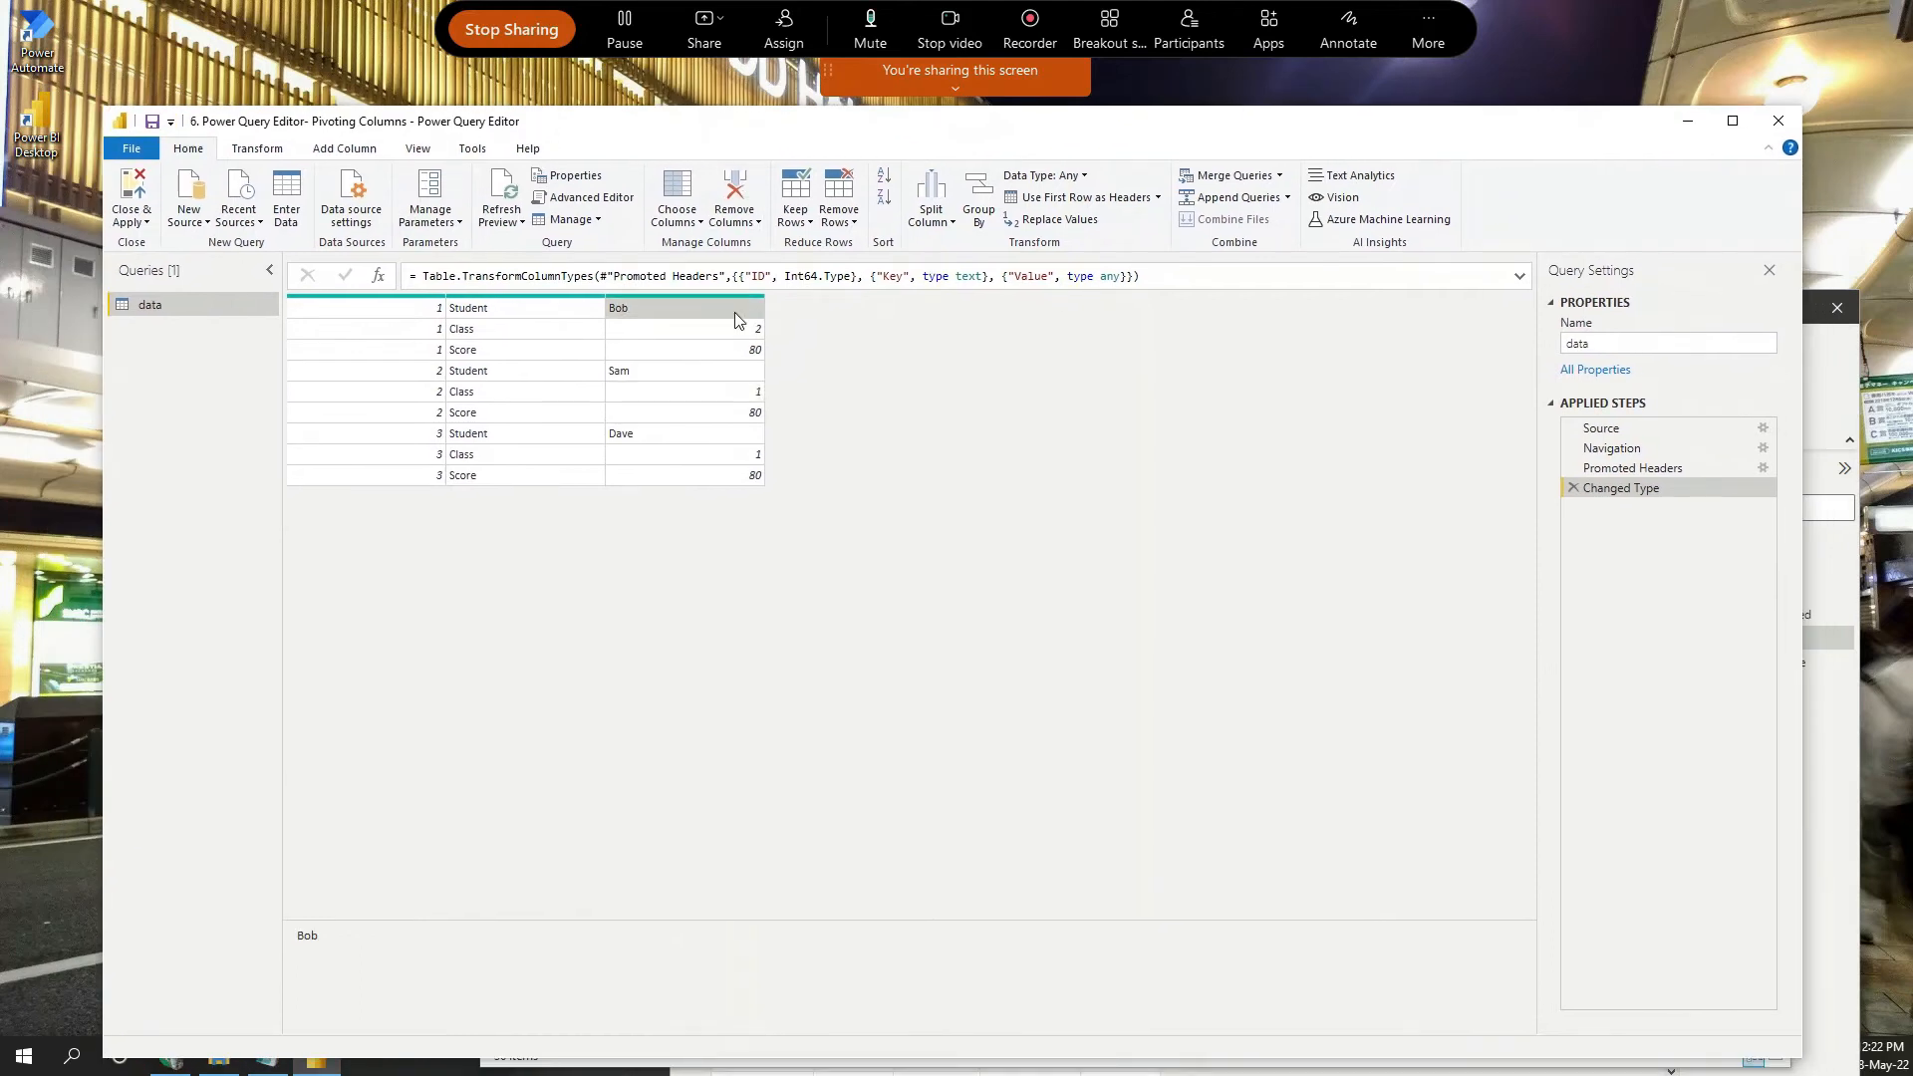
# Check the query's Promoted Headers and Changed Type steps and the editor's layout and data preview options.
pyautogui.click(1622, 472)
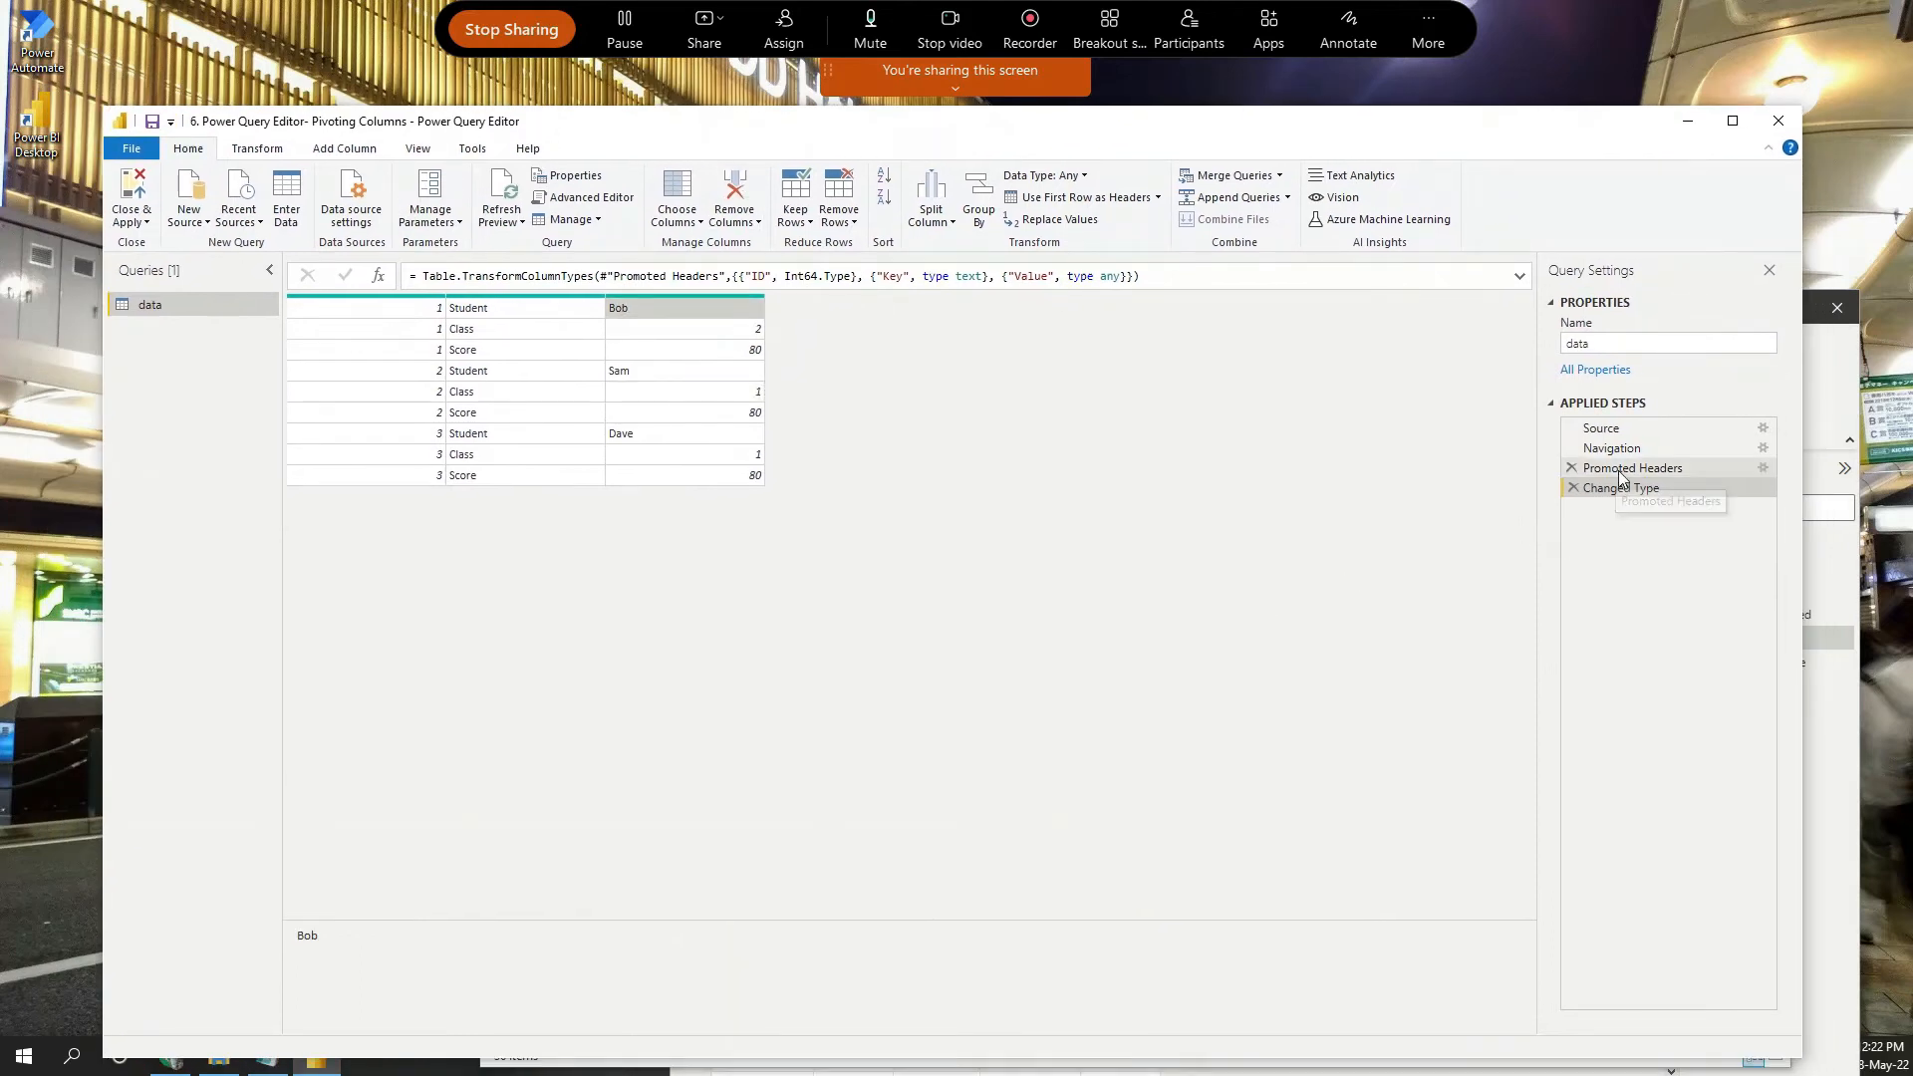
pyautogui.click(1624, 487)
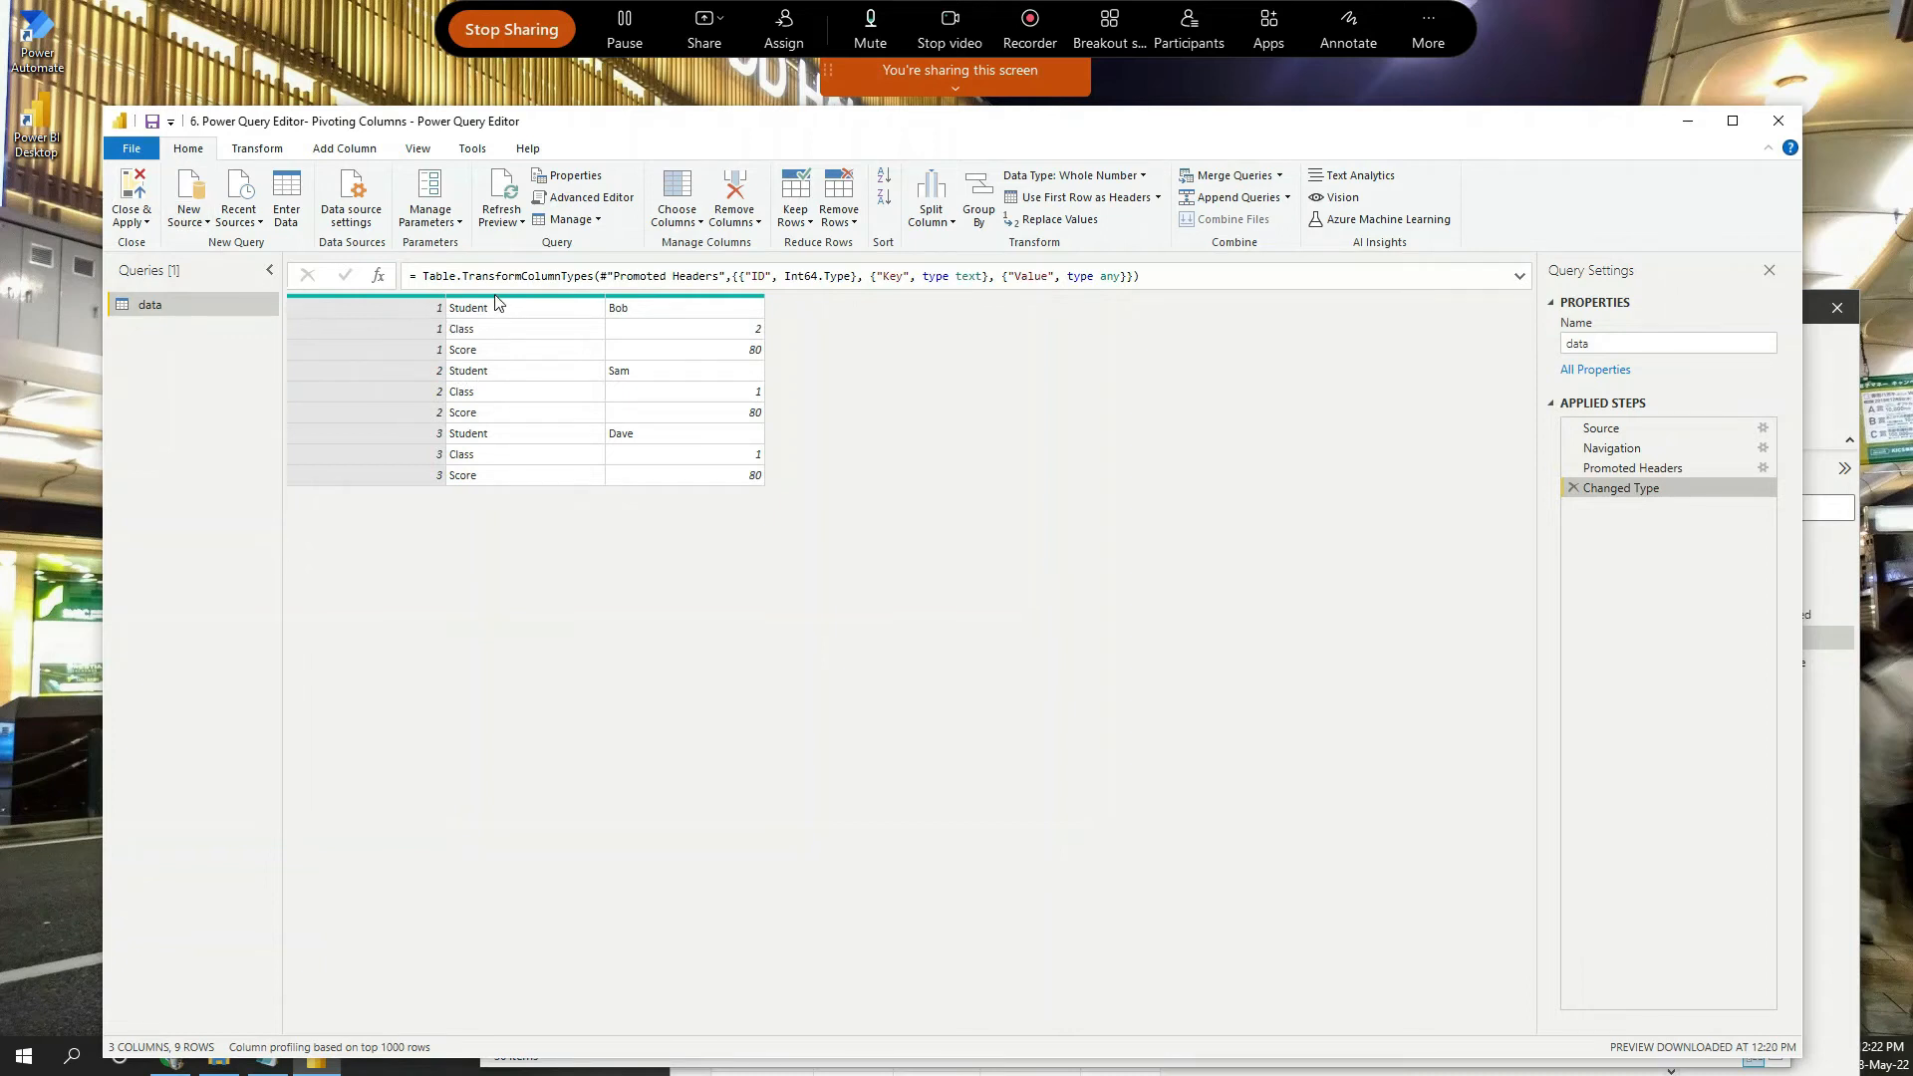
pyautogui.click(422, 151)
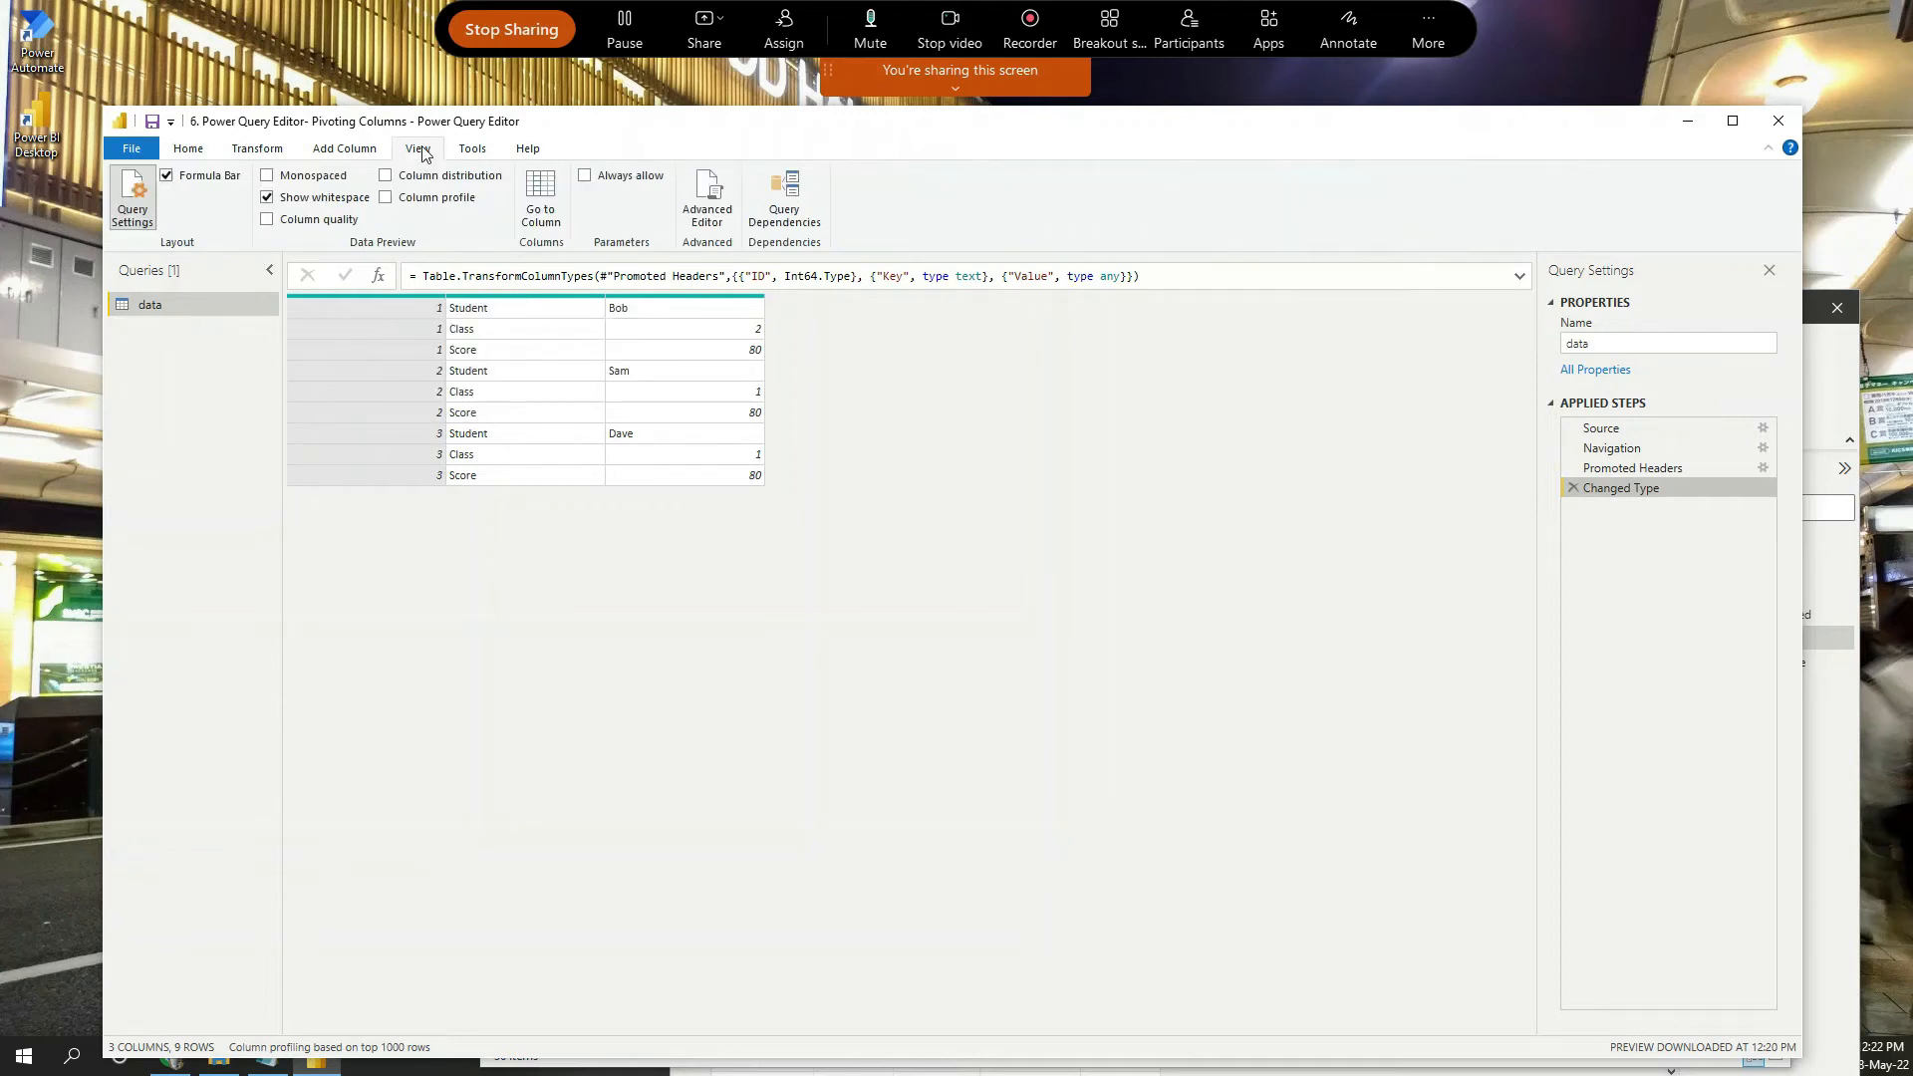
pyautogui.click(185, 149)
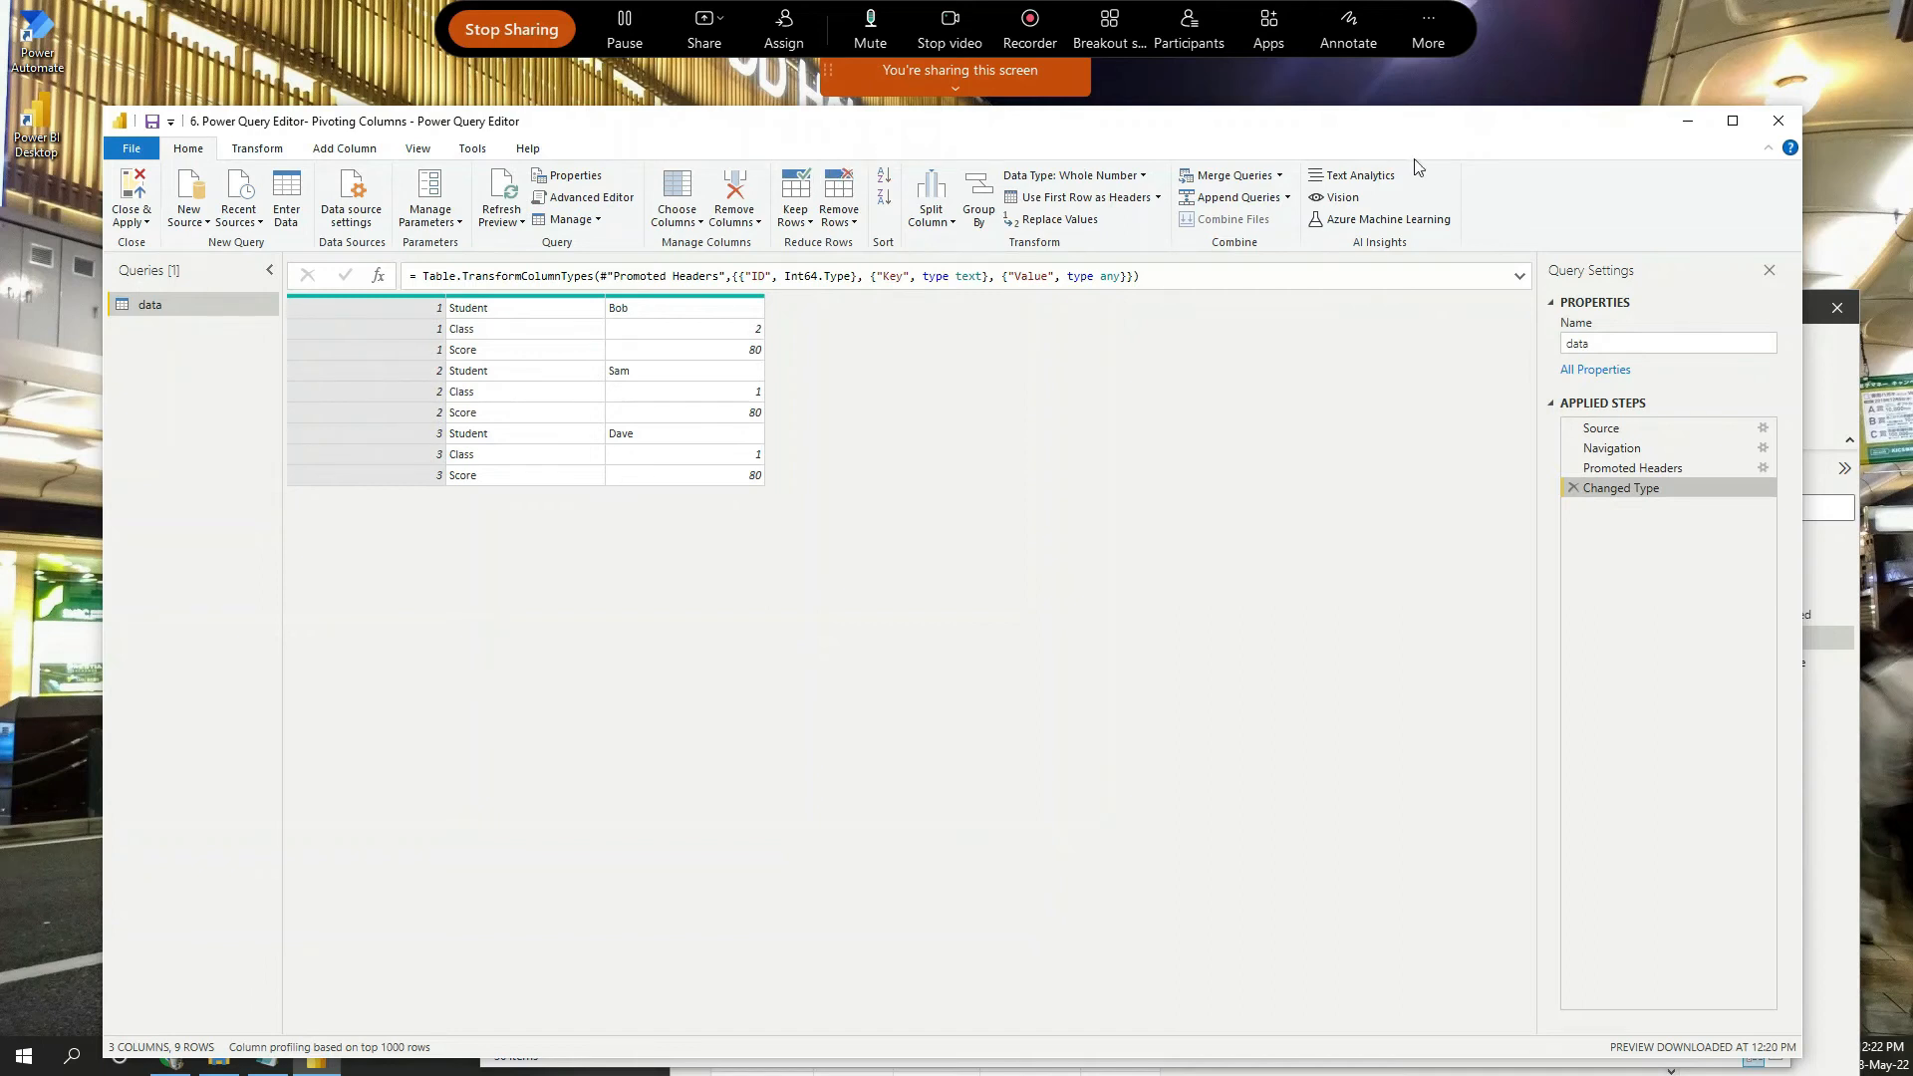
# Close Power Query Editor without applying the changes and expand the Fields pane in the Power BI Desktop report.
pyautogui.click(1778, 121)
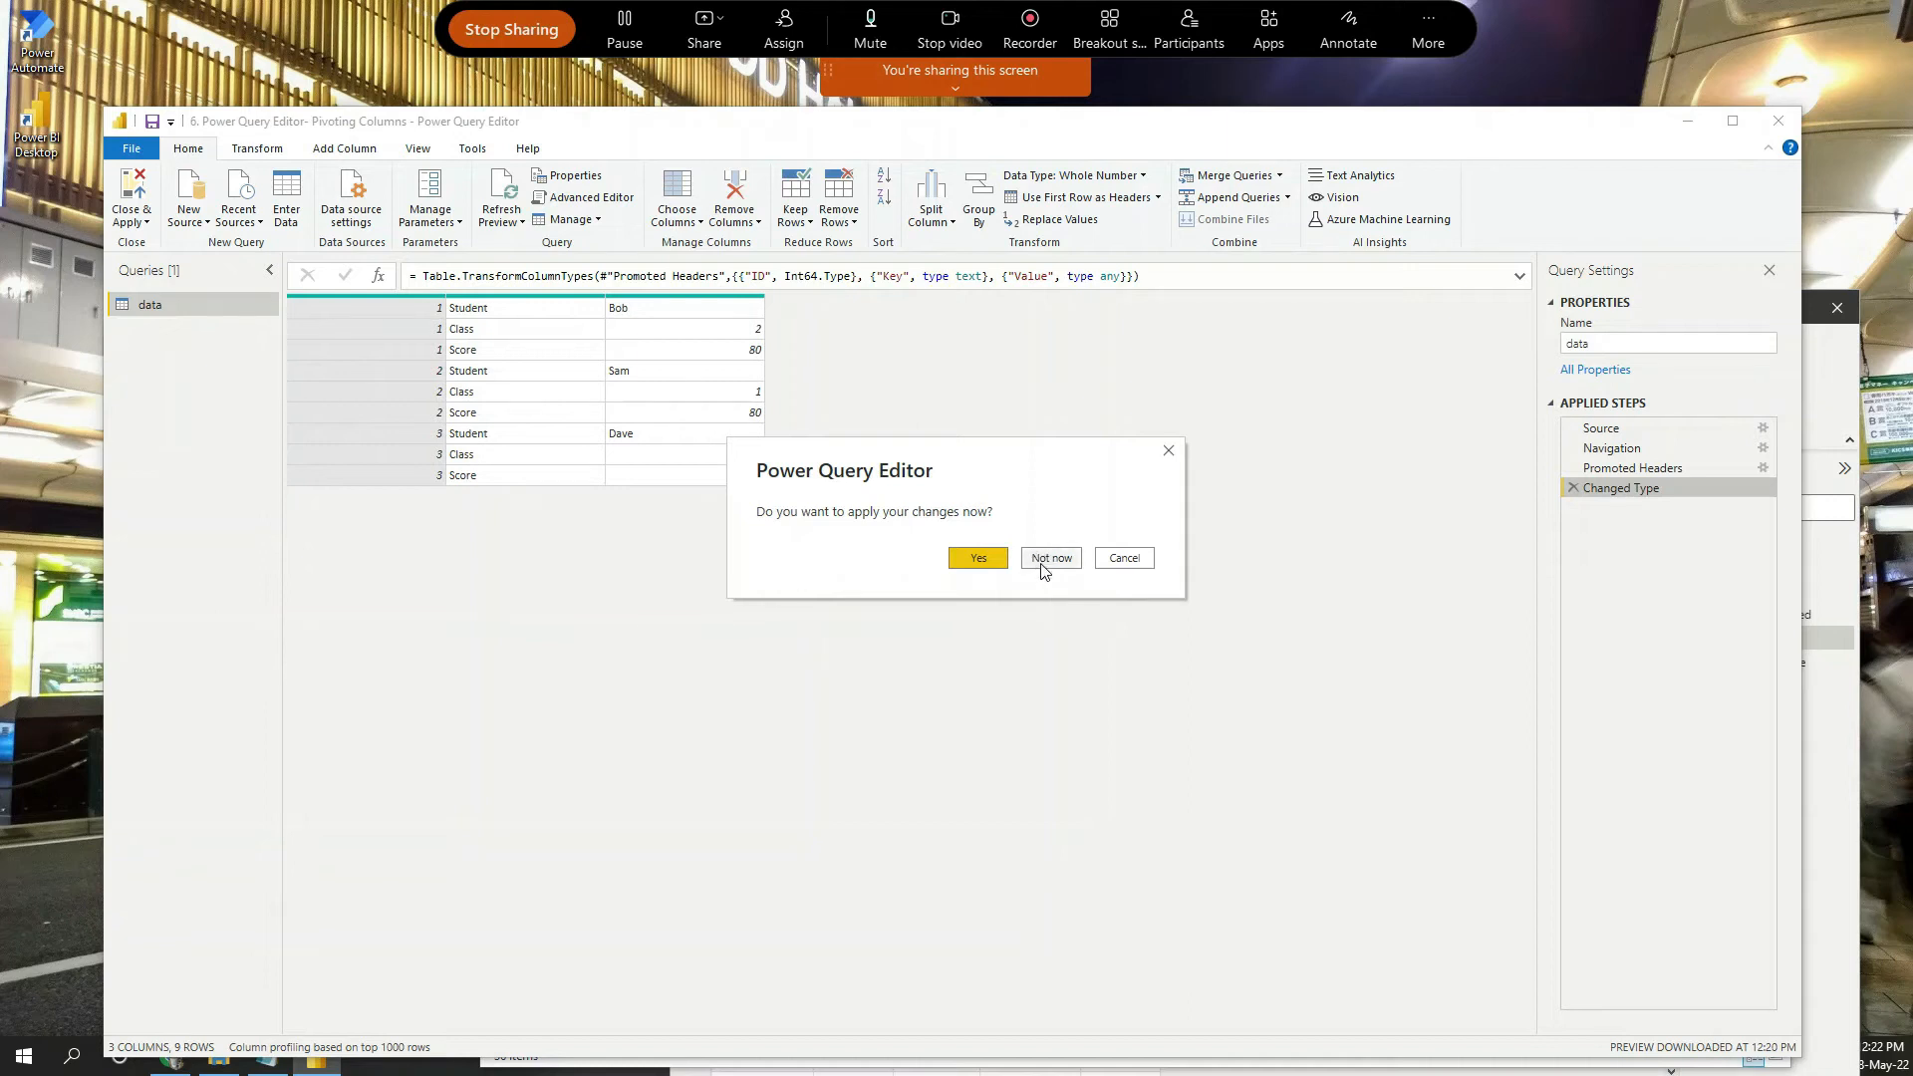
pyautogui.click(1039, 560)
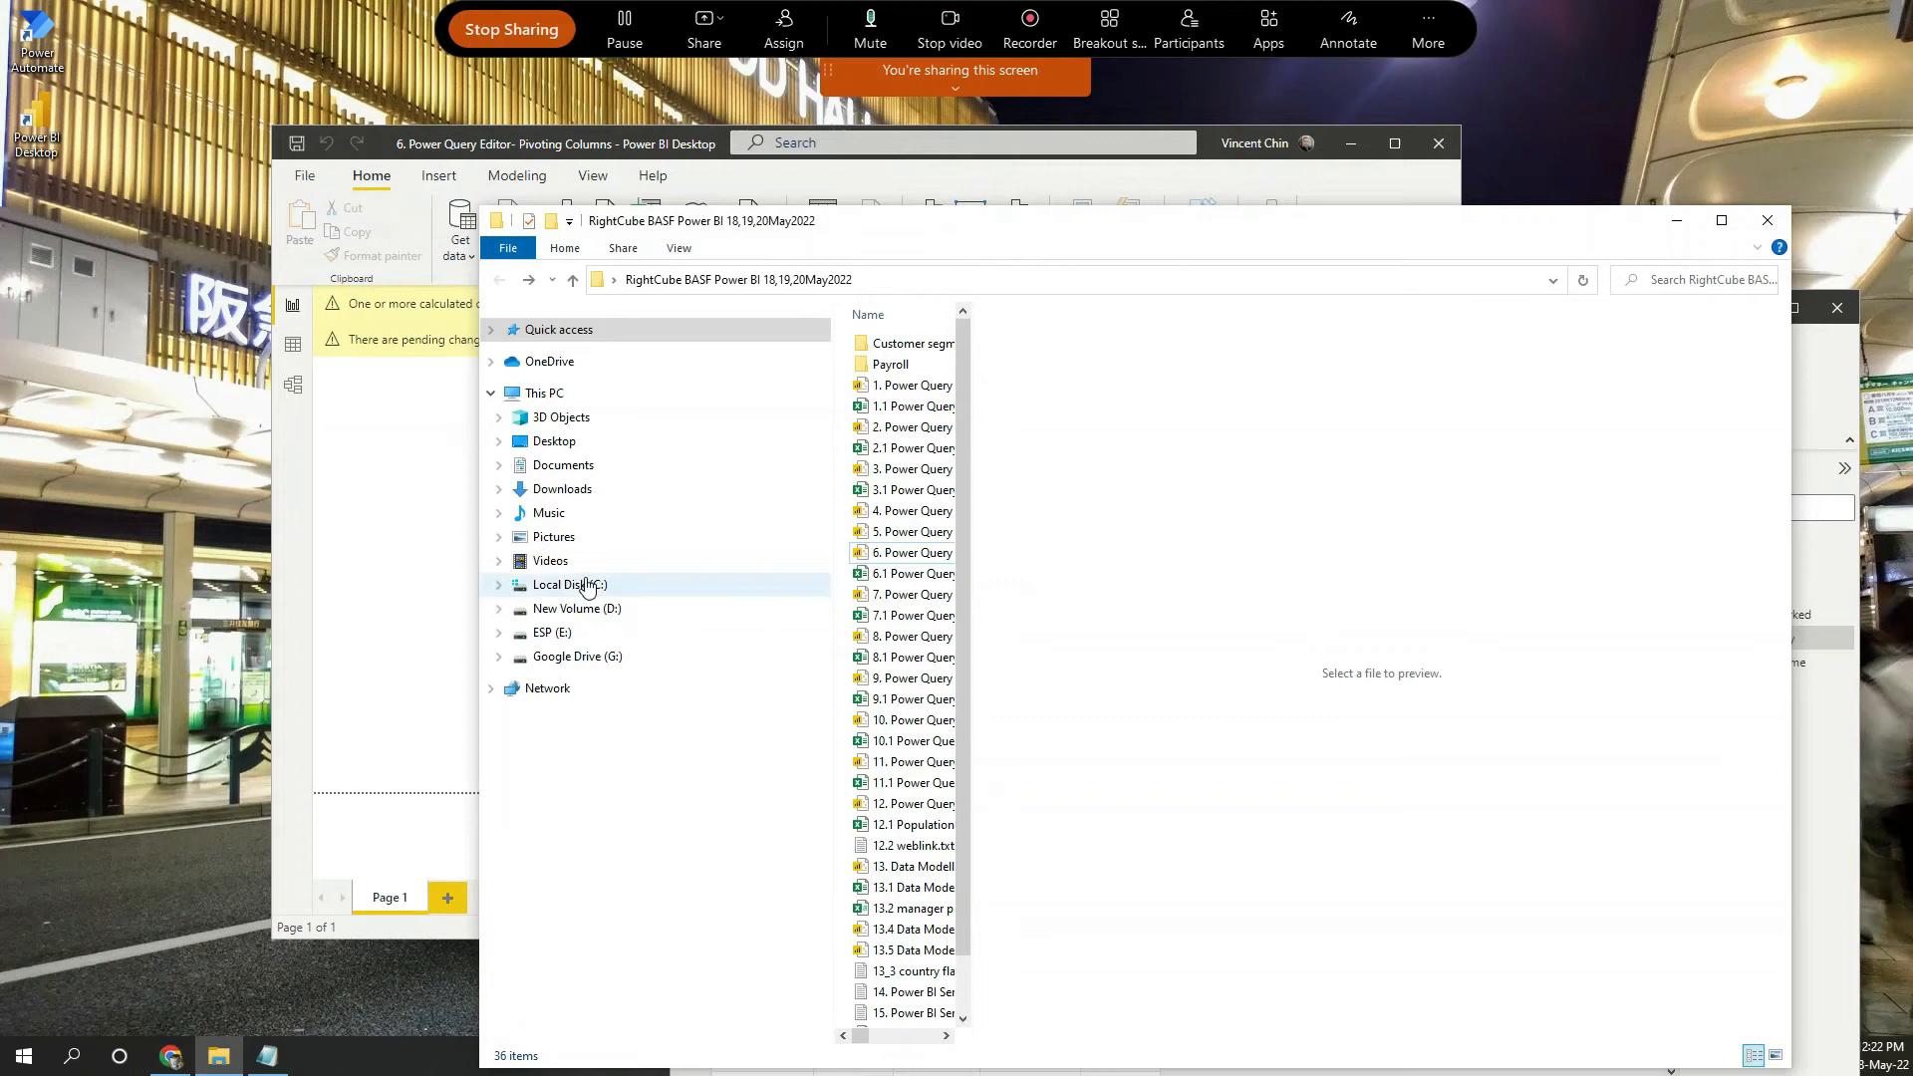
pyautogui.click(418, 547)
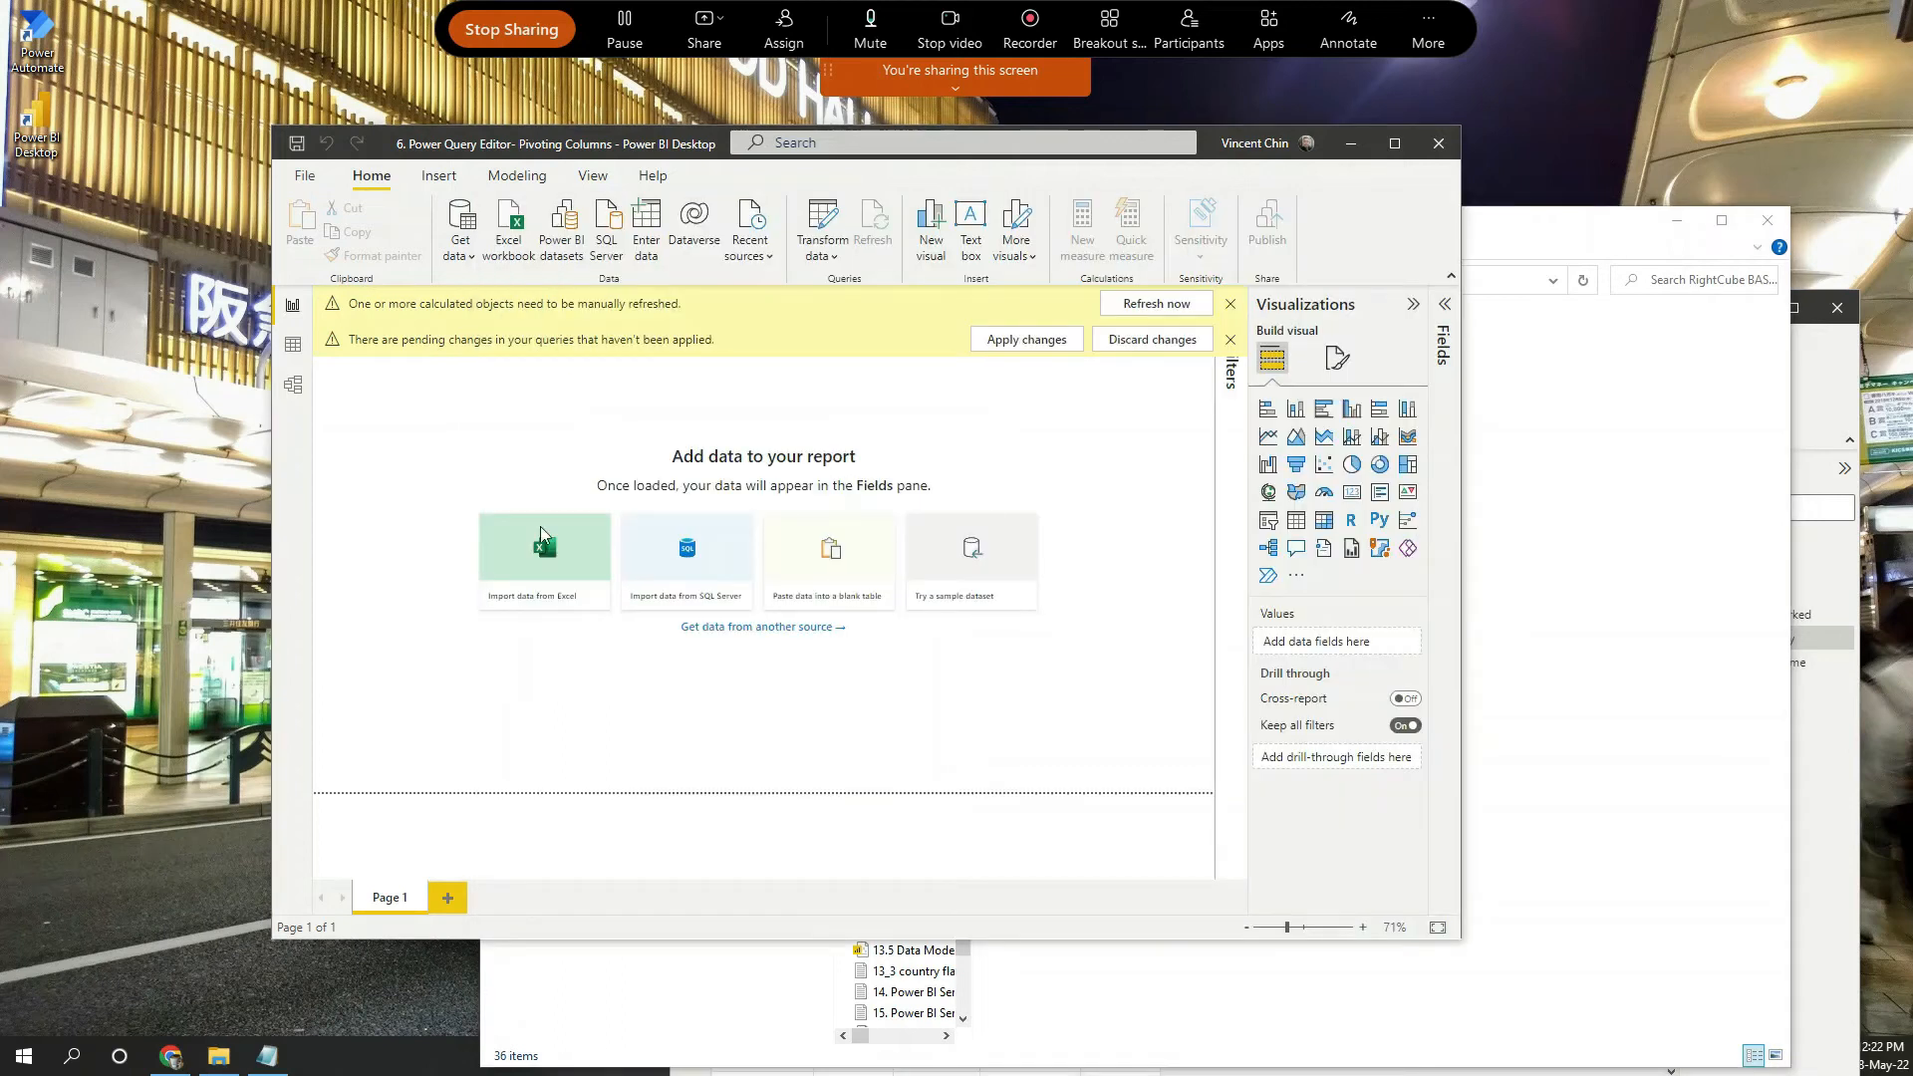
pyautogui.click(1441, 341)
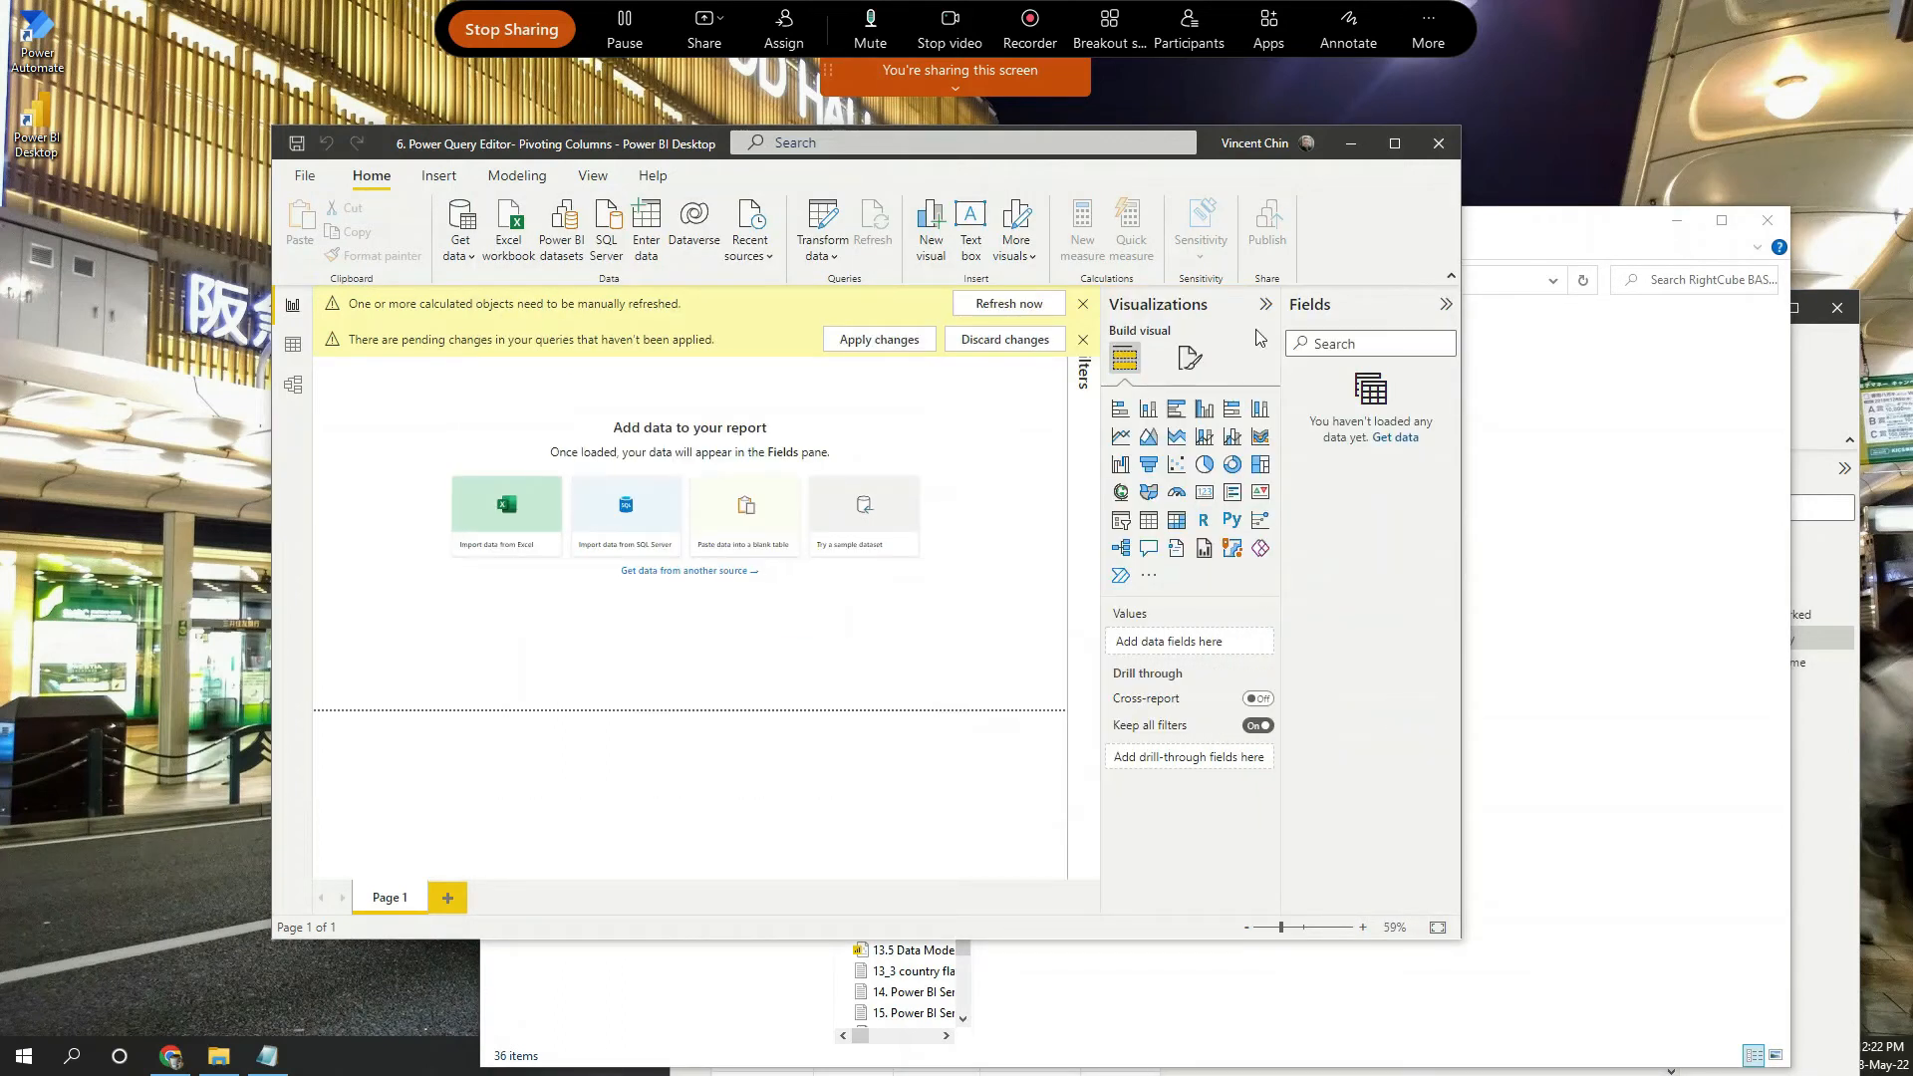
# Import the data sheet from 6.1 Power Query Editor- Pivoting Columns.xlsx again and bring it into Power Query Editor for transformation.
pyautogui.click(525, 240)
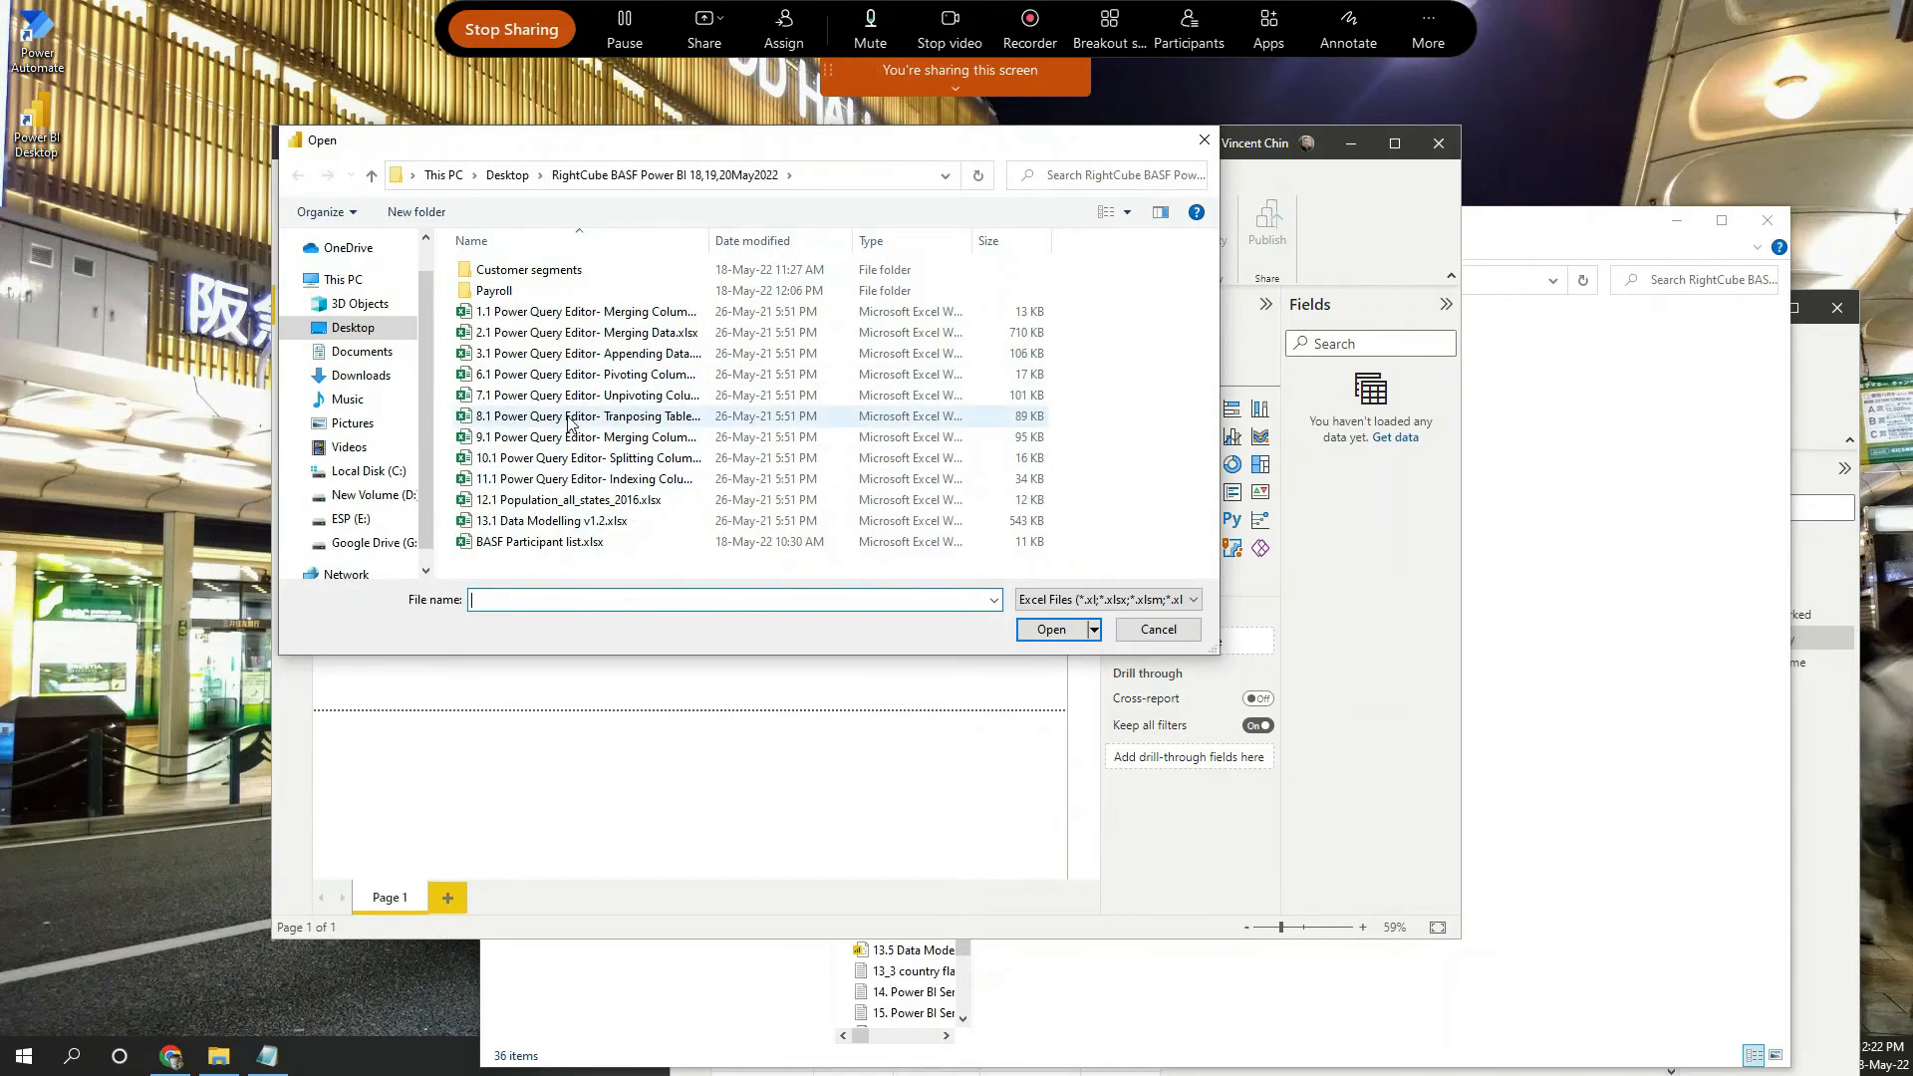
pyautogui.doubleClick(563, 378)
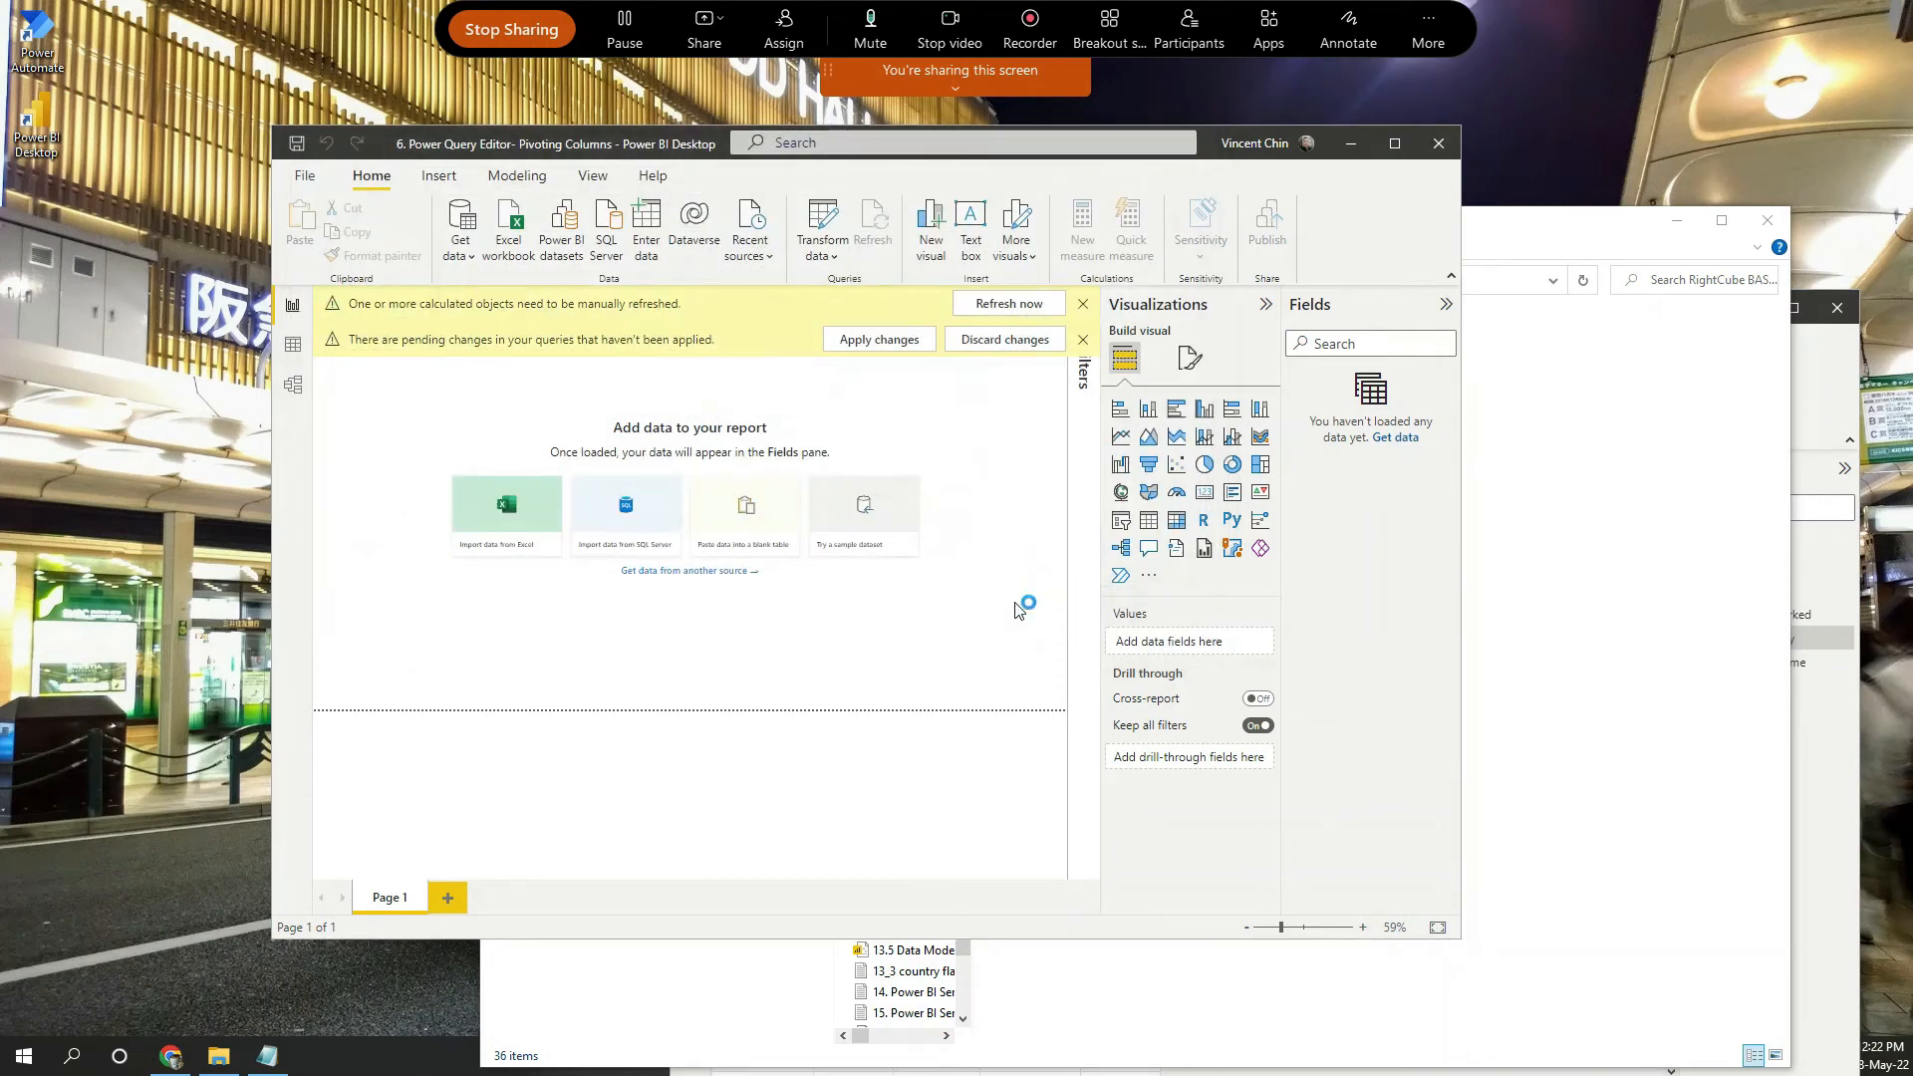
pyautogui.click(579, 335)
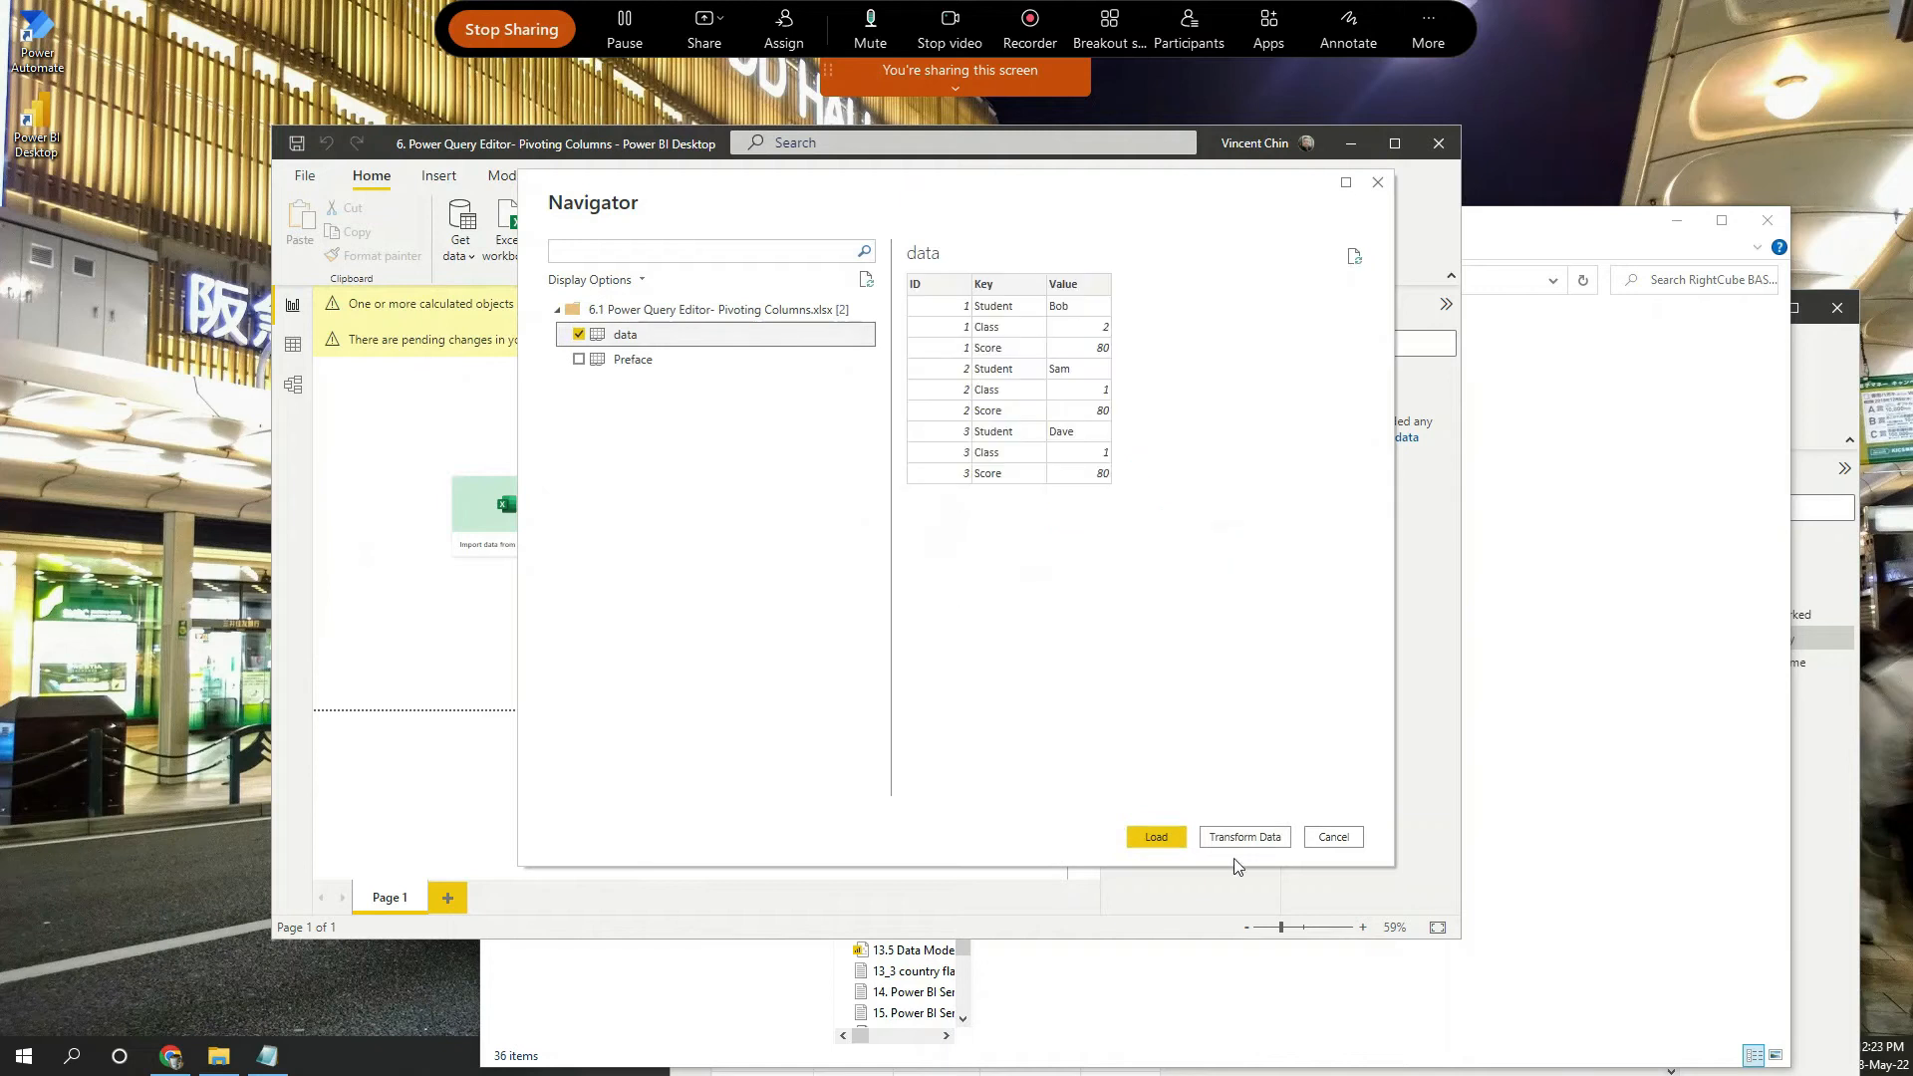
pyautogui.click(1209, 837)
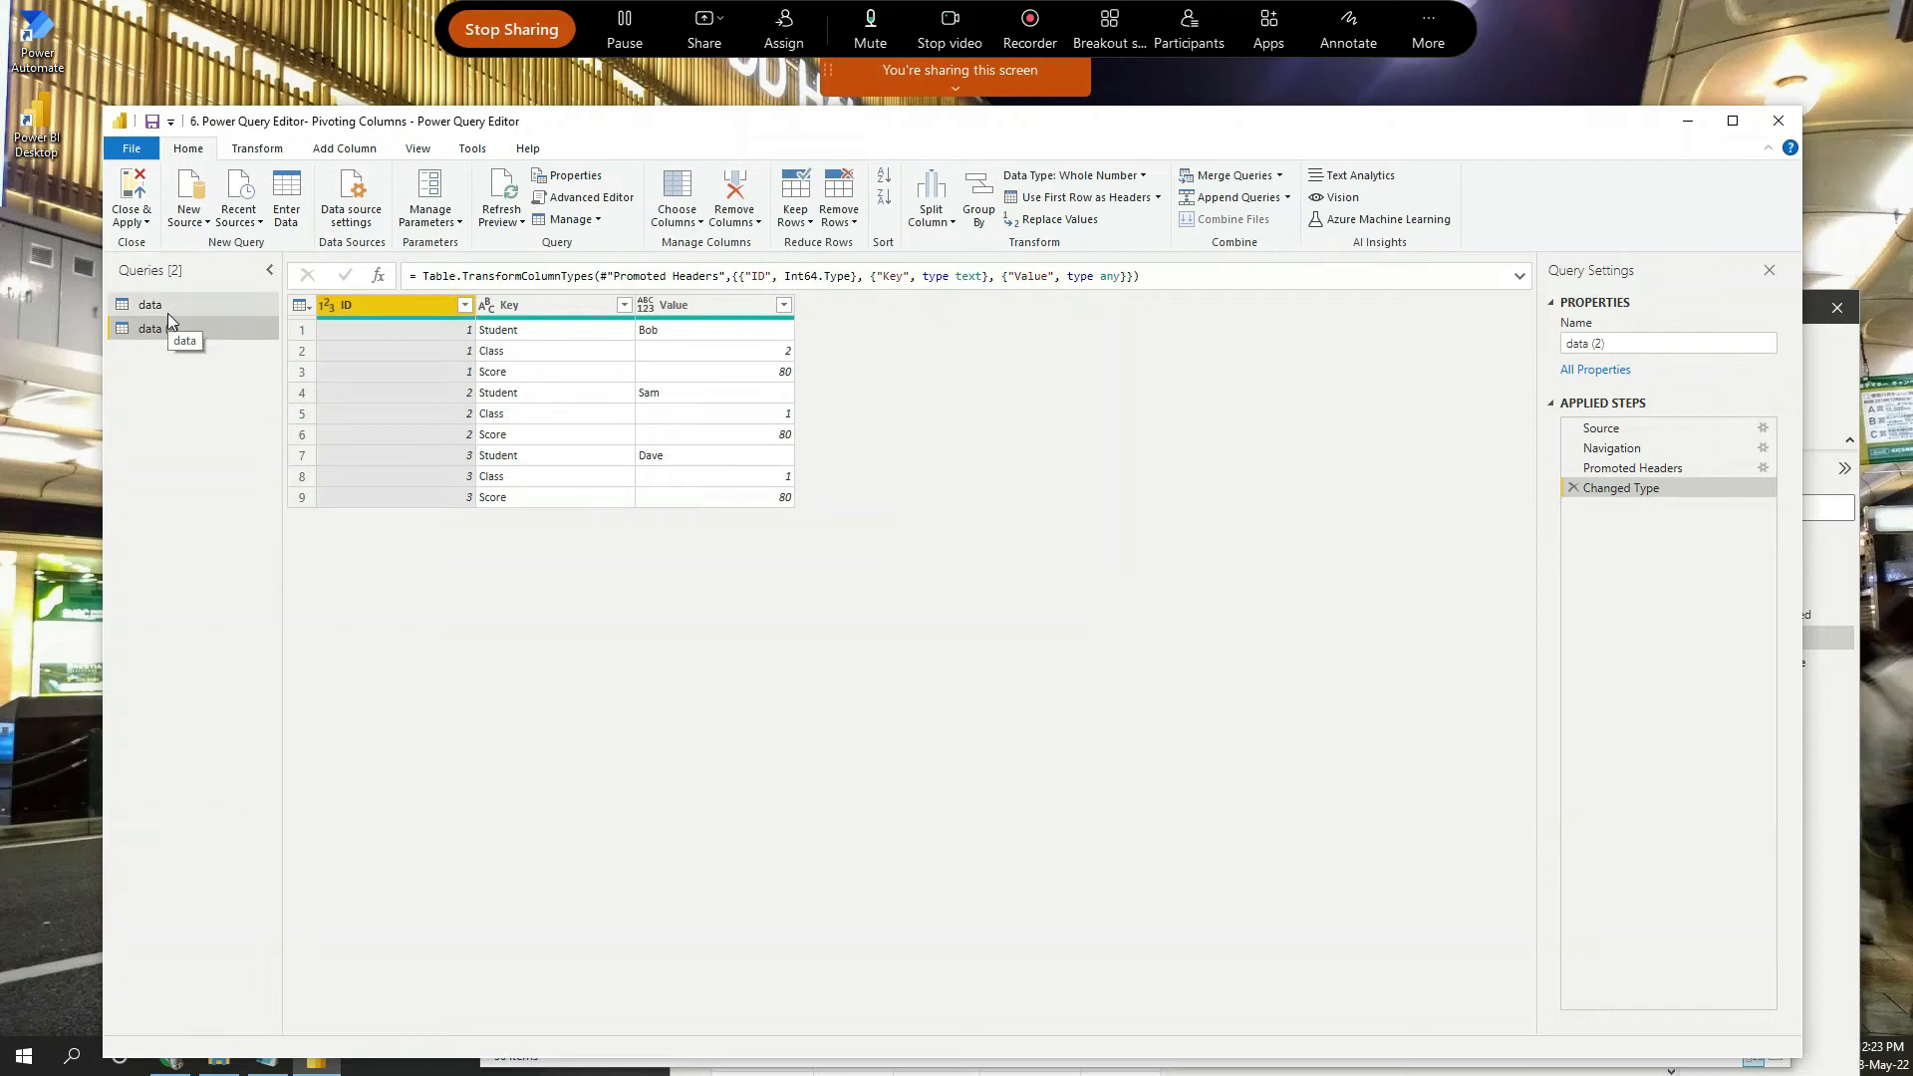
# Compare the data and data (2) queries, and delete the duplicate data (2) query.
pyautogui.moveTo(786, 128); pyautogui.dragTo(886, 148)
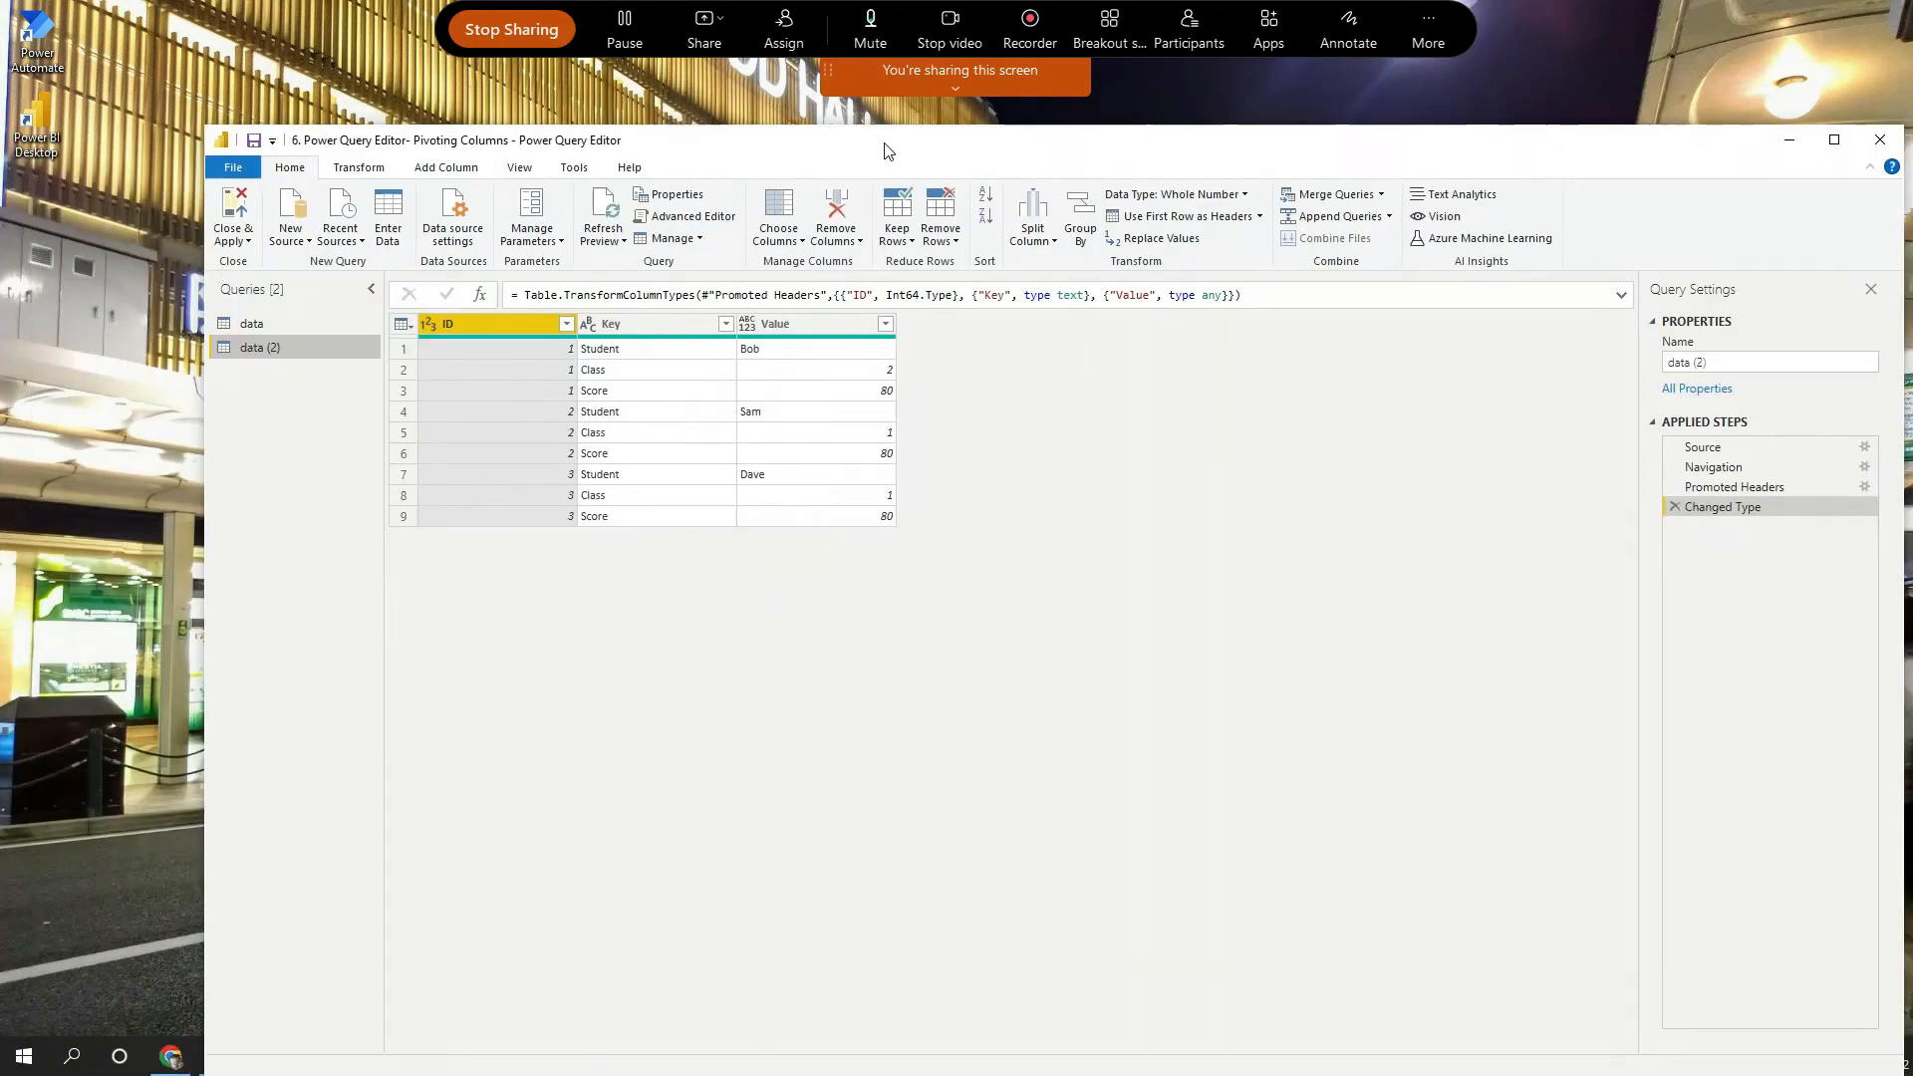
pyautogui.click(257, 327)
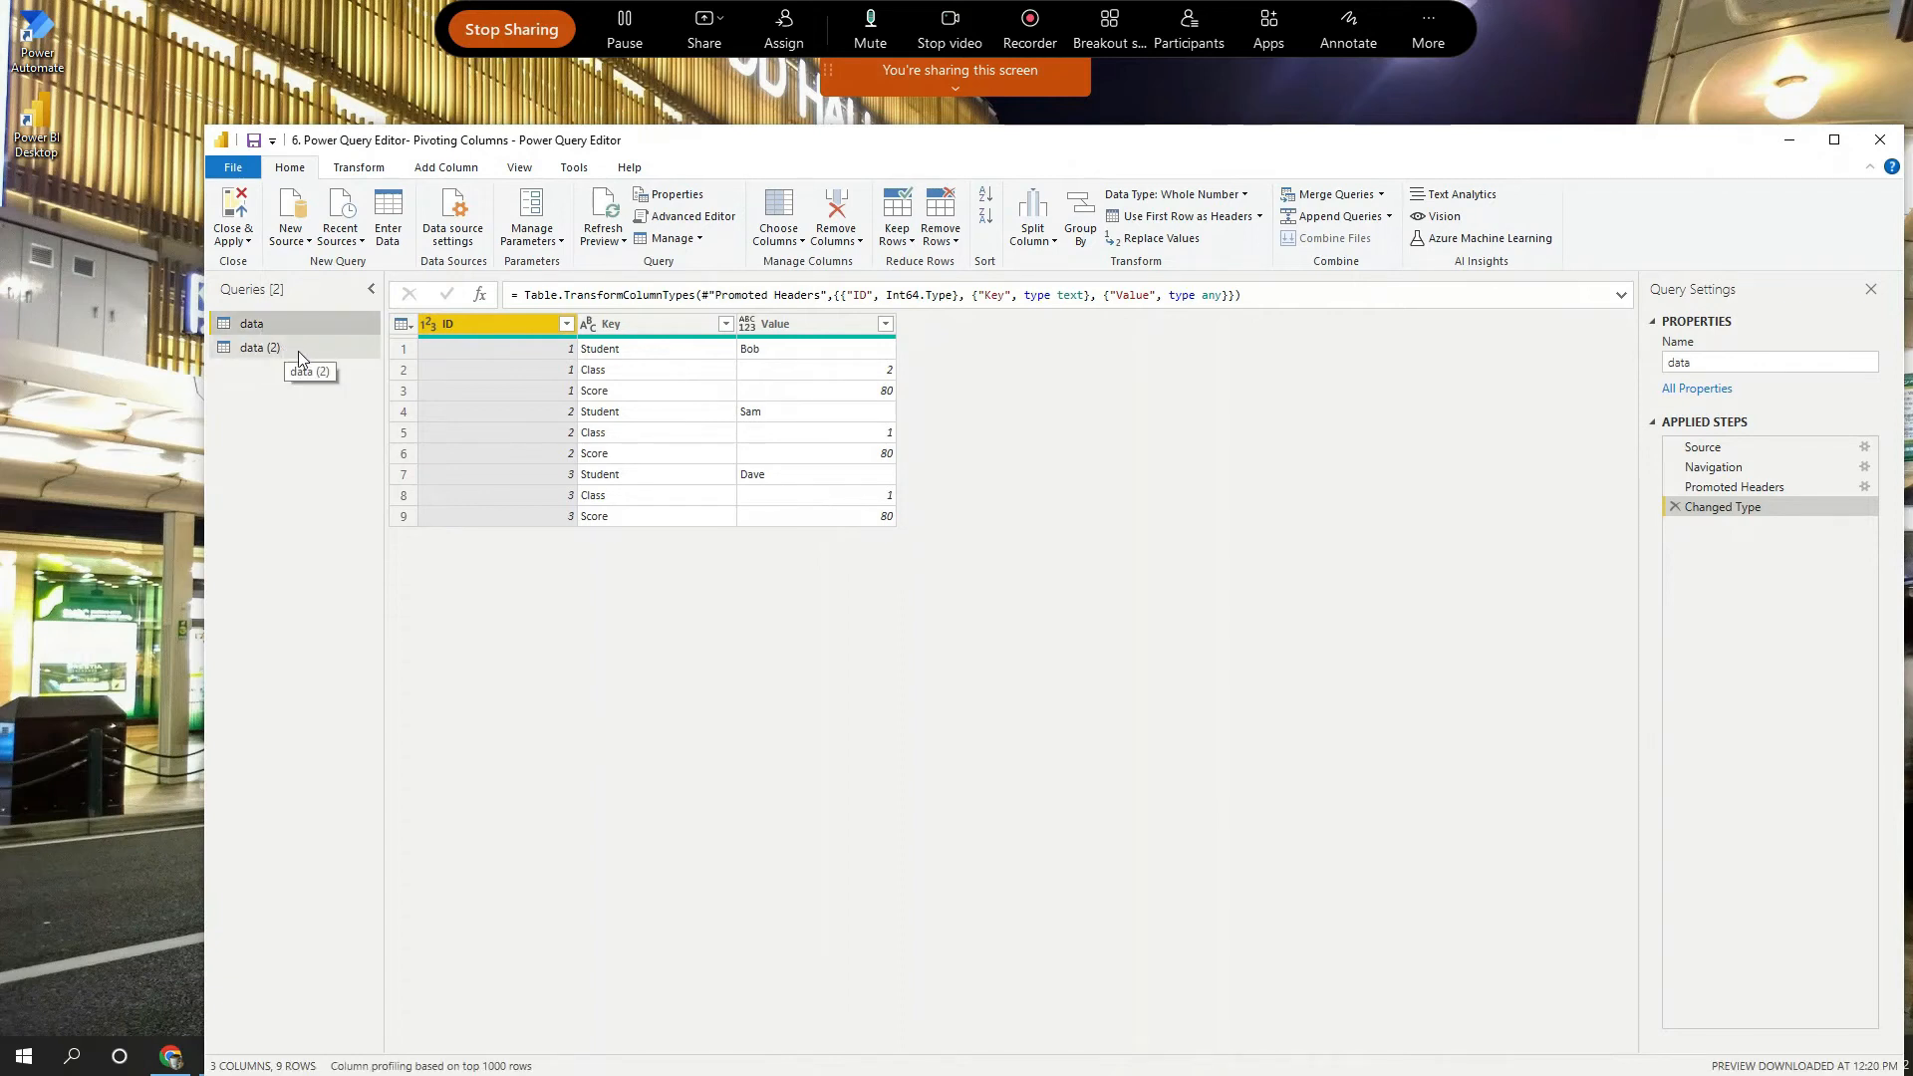
pyautogui.click(286, 356)
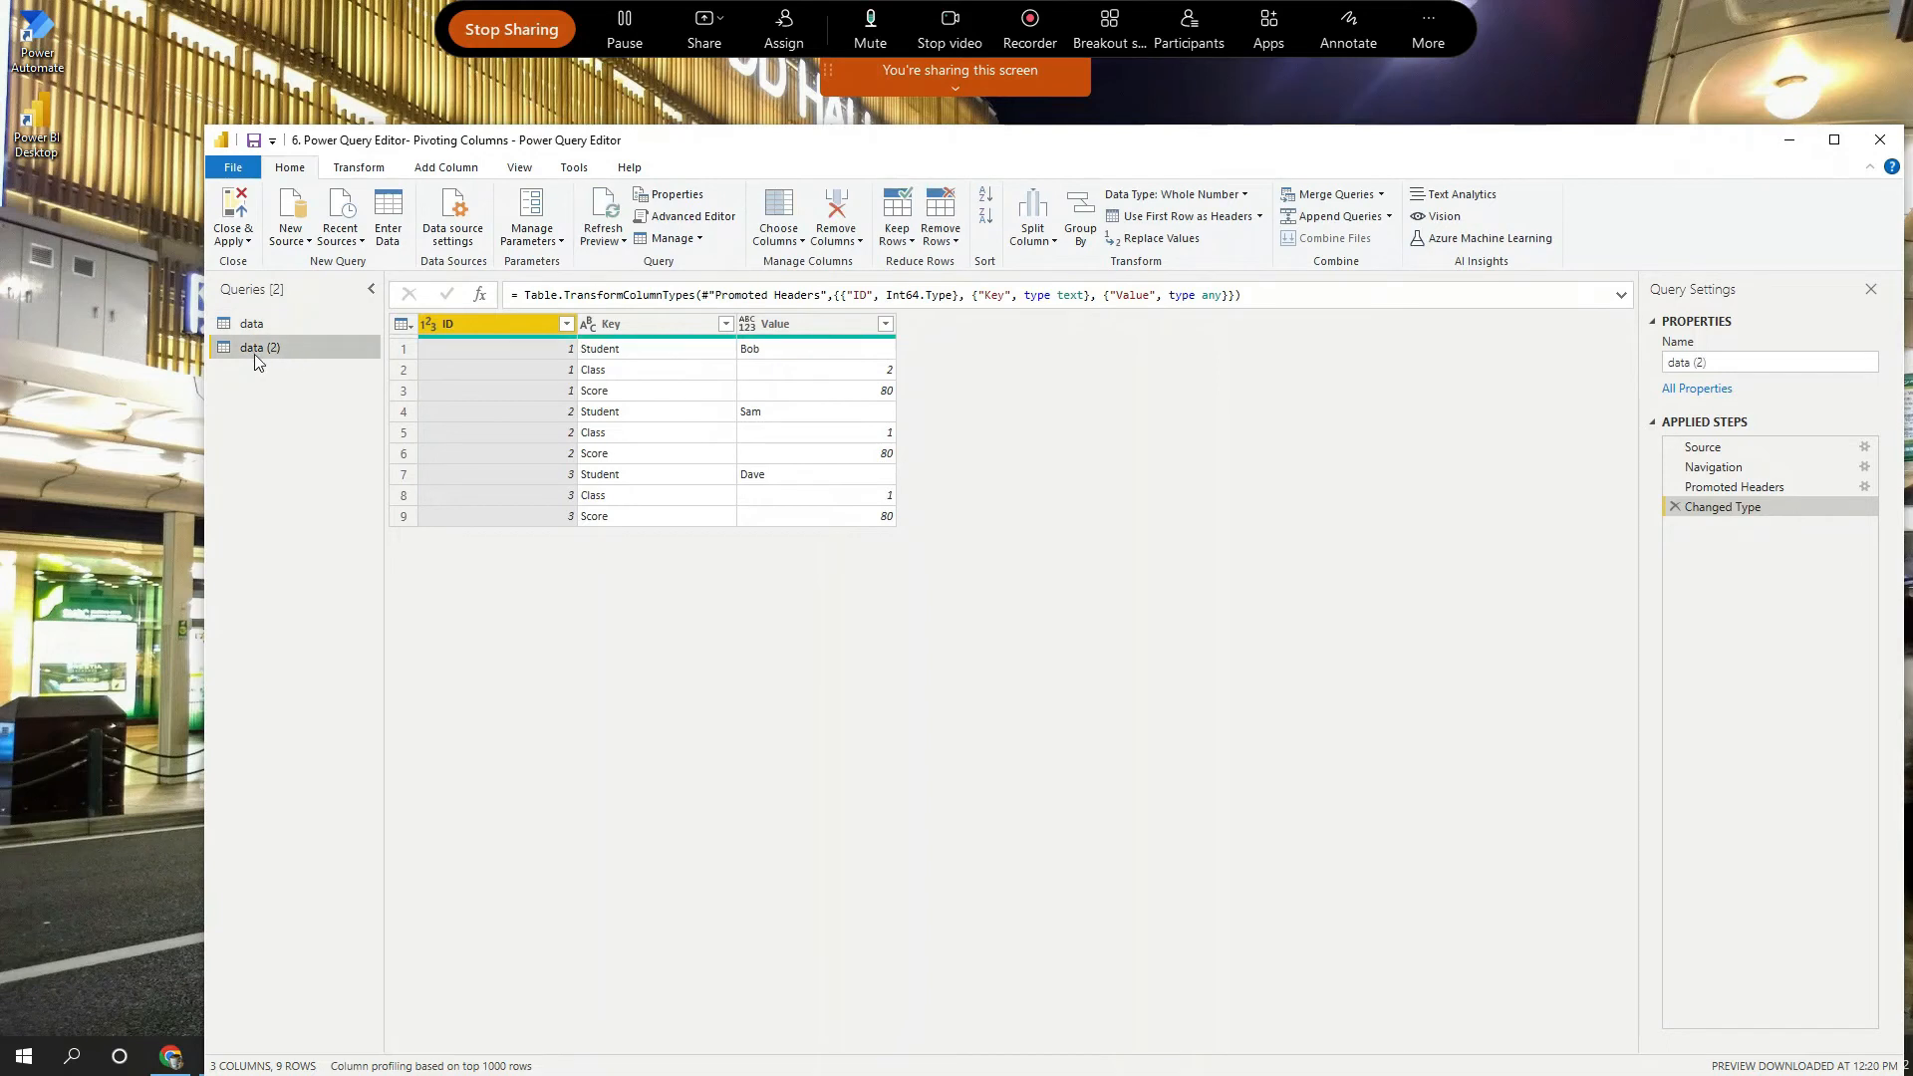
pyautogui.rightClick(274, 356)
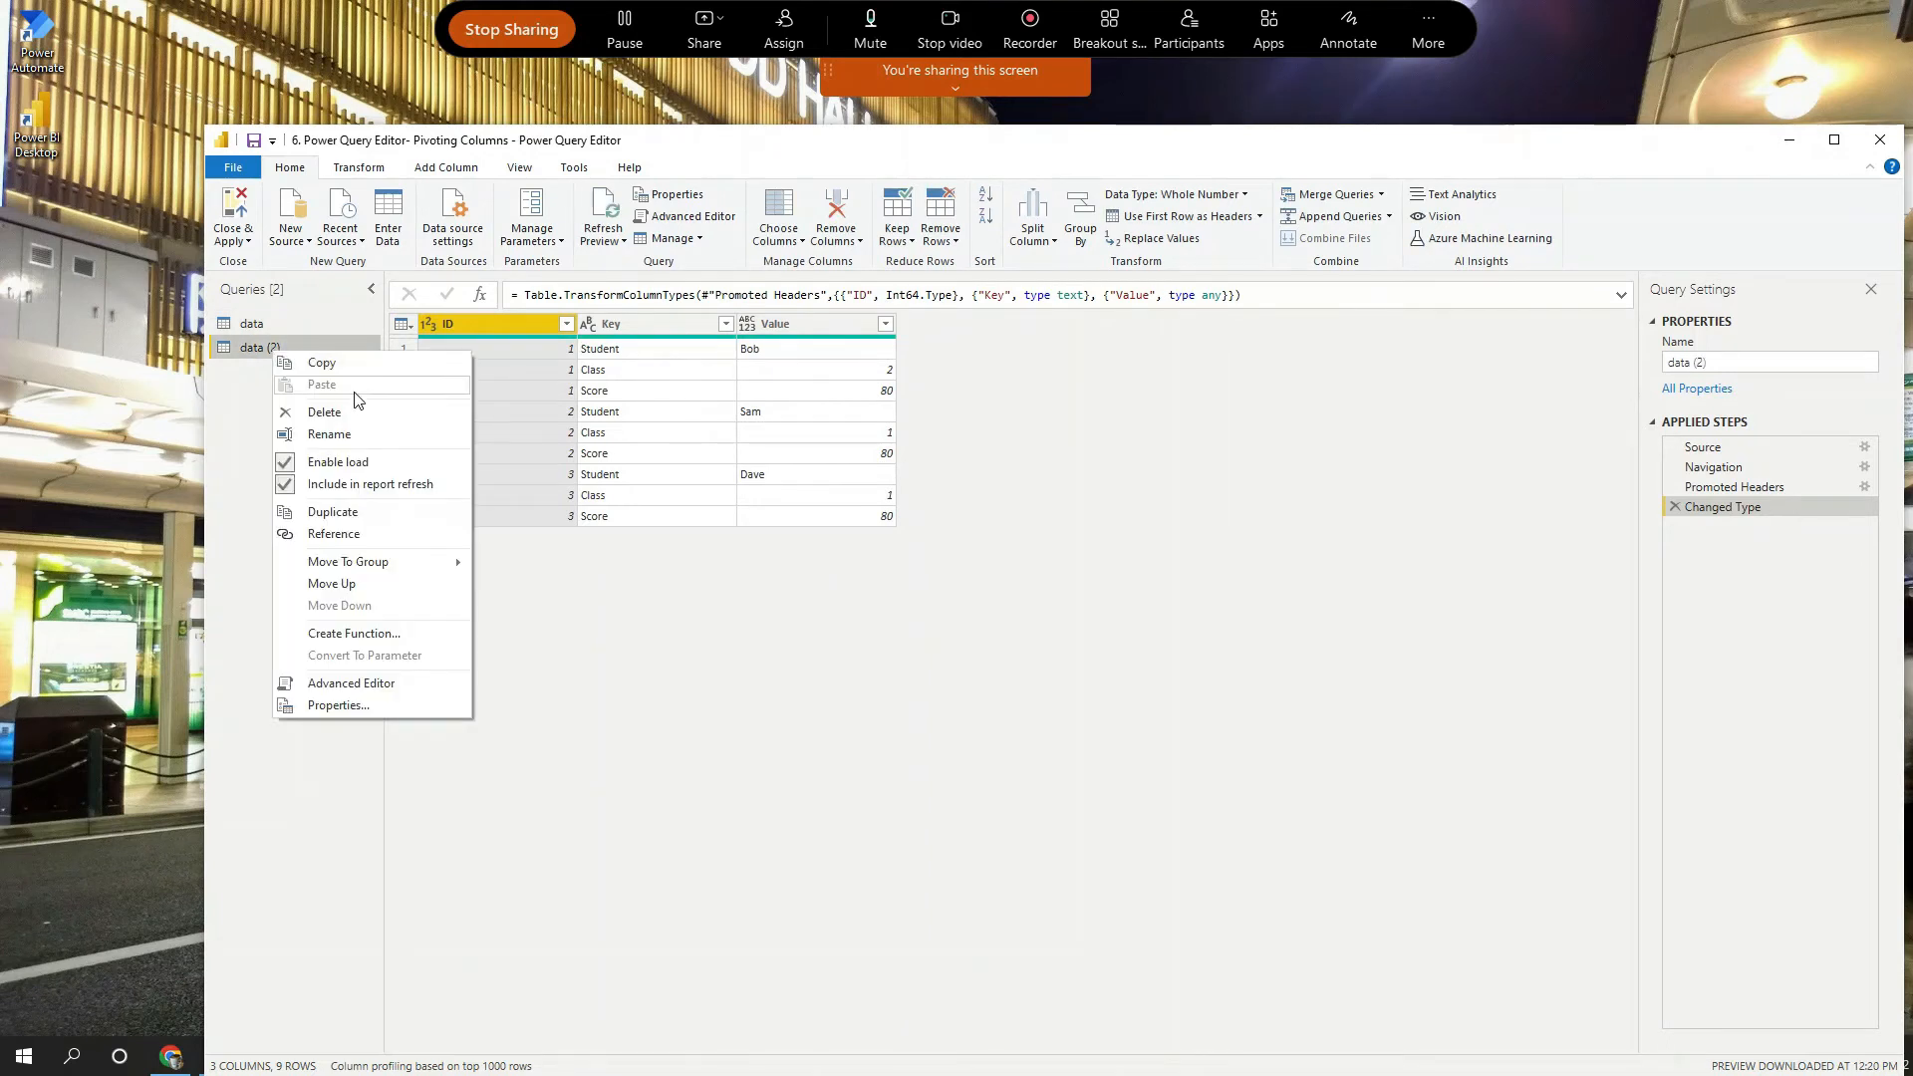
pyautogui.press('Escape')
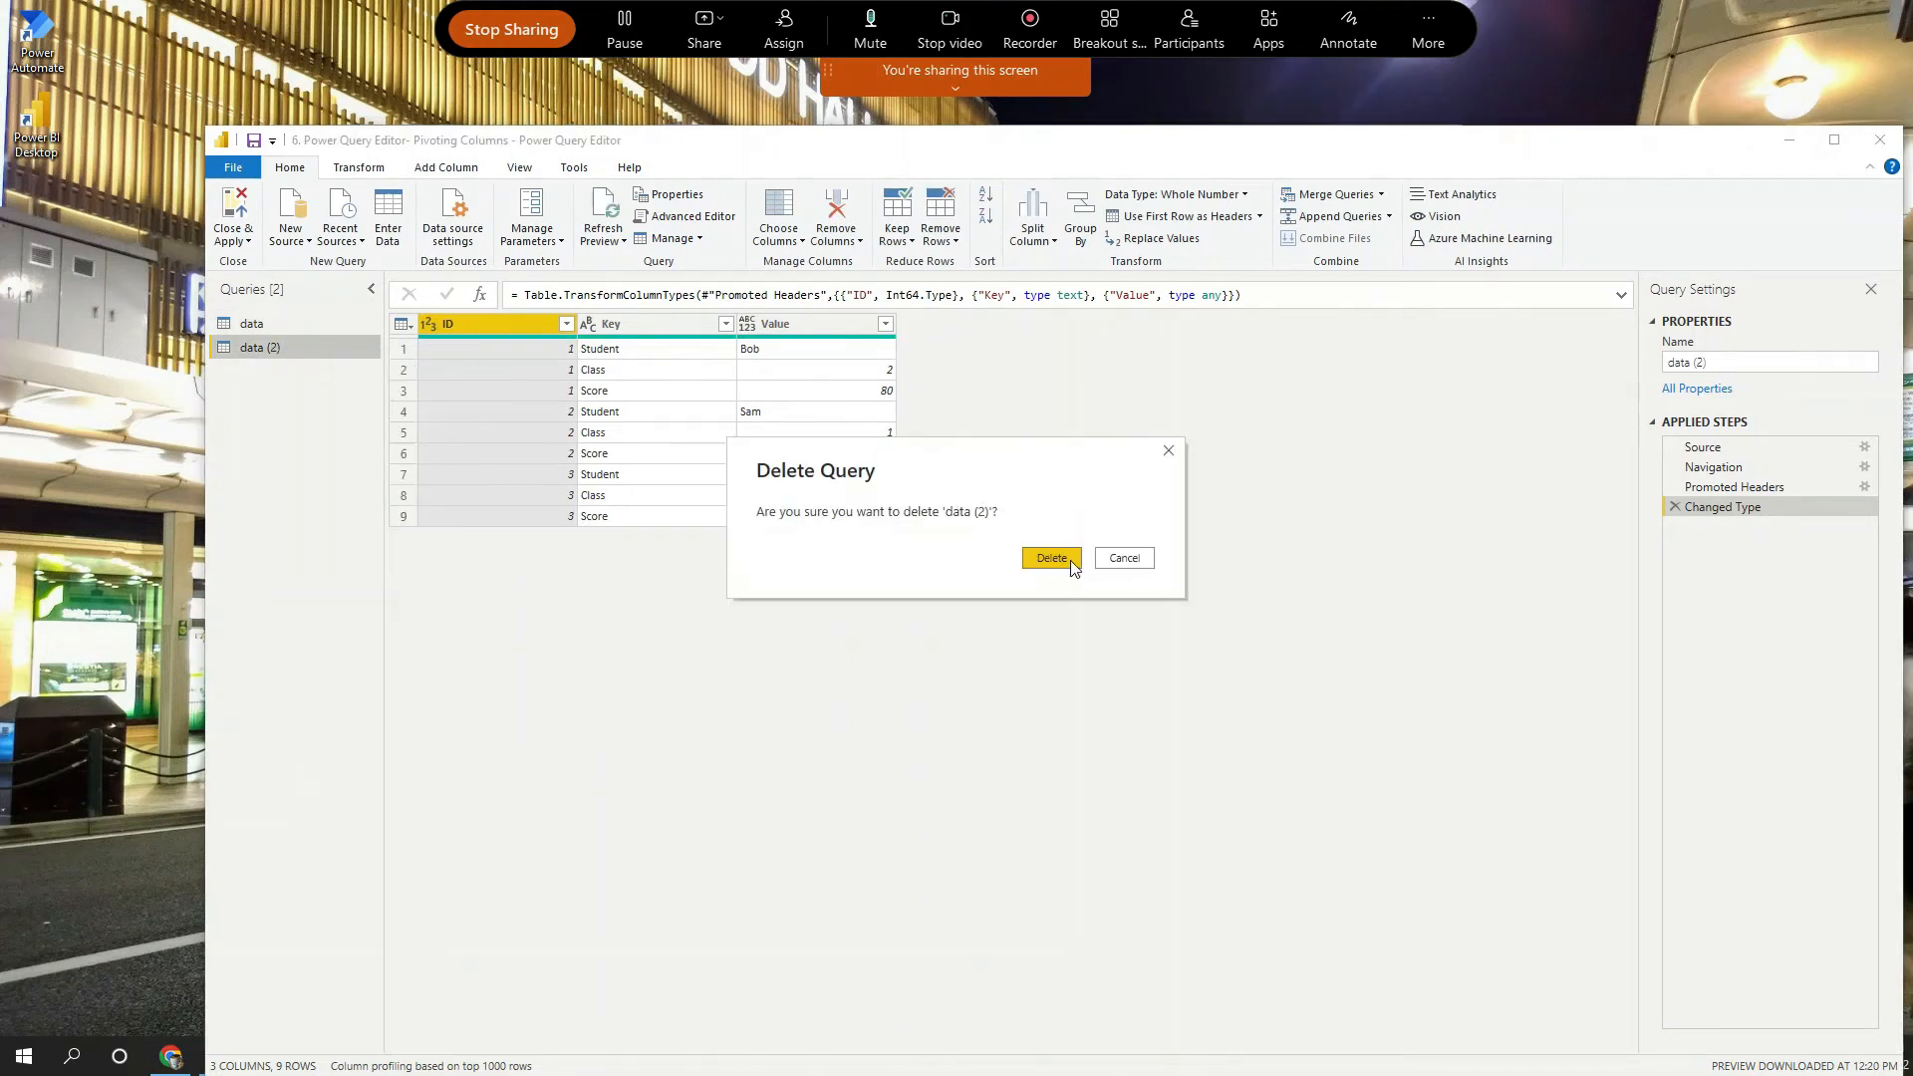
pyautogui.click(1070, 560)
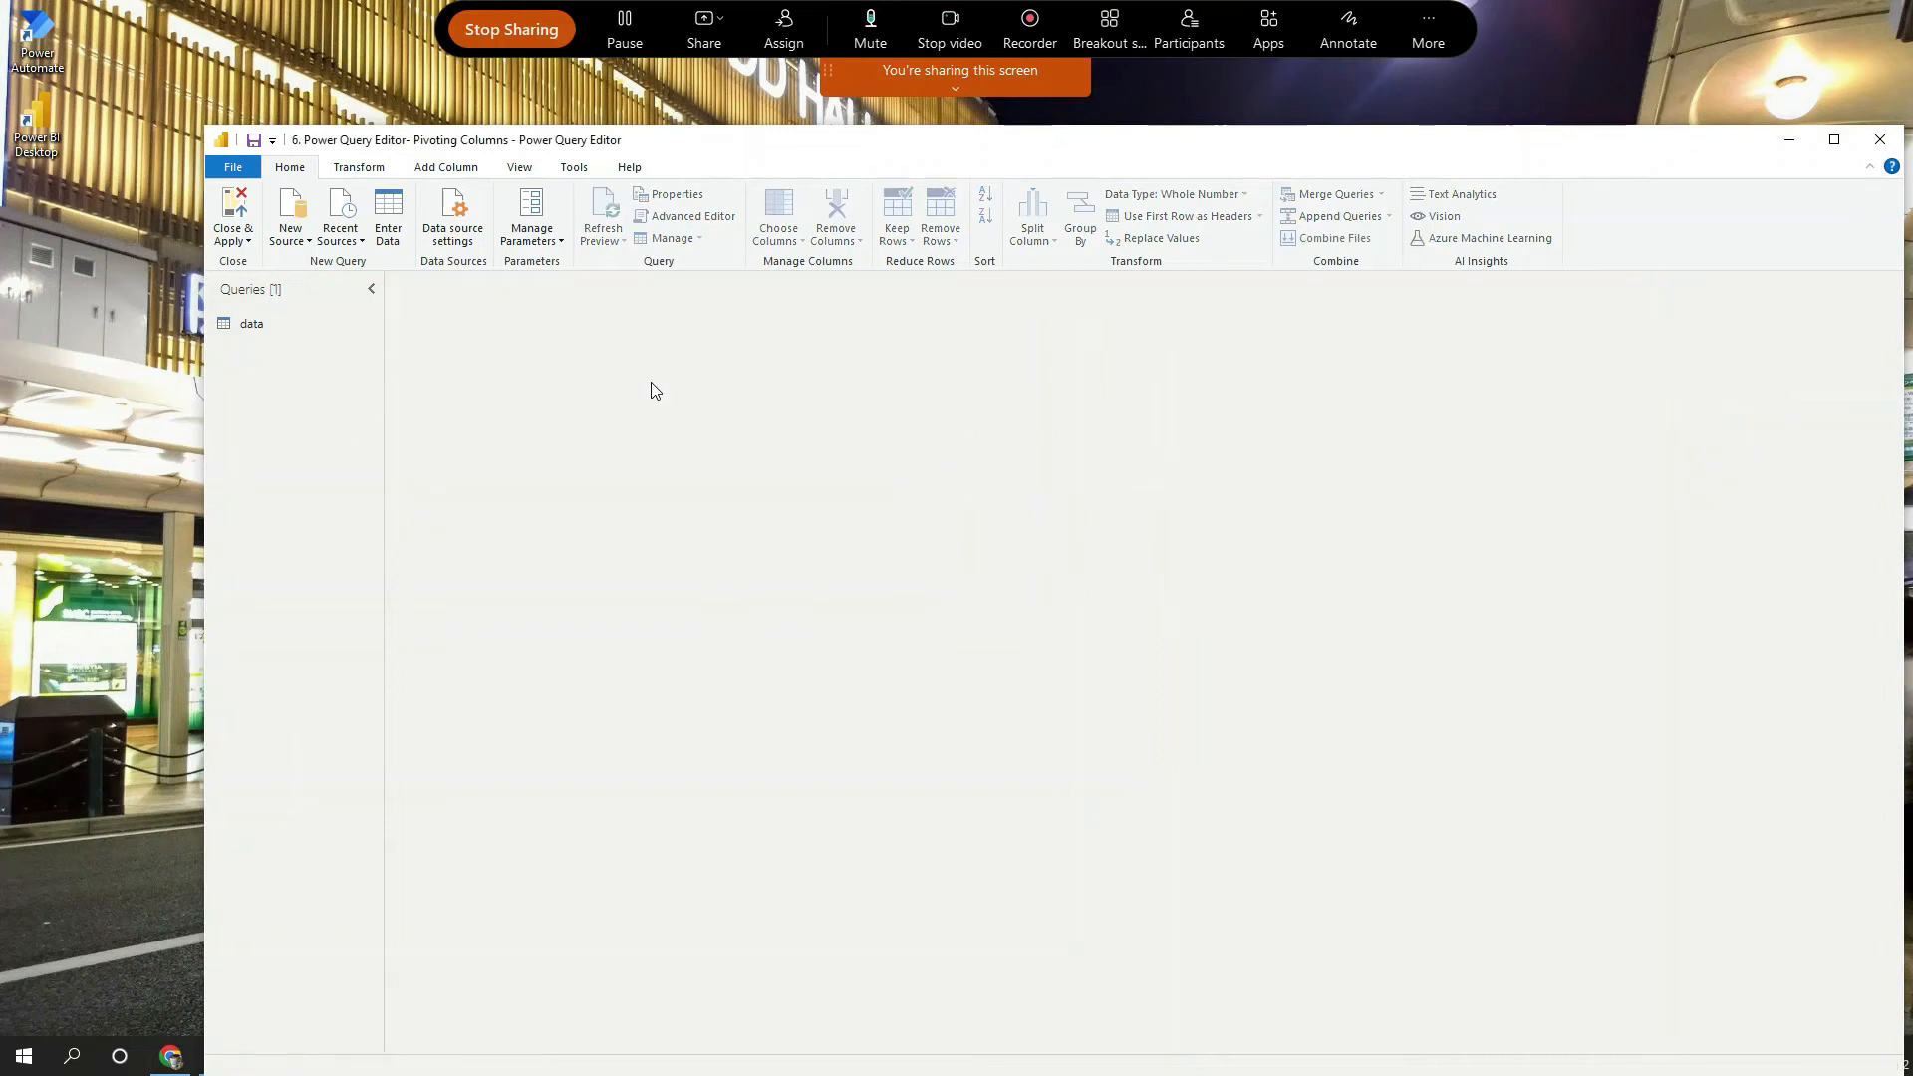
pyautogui.click(291, 323)
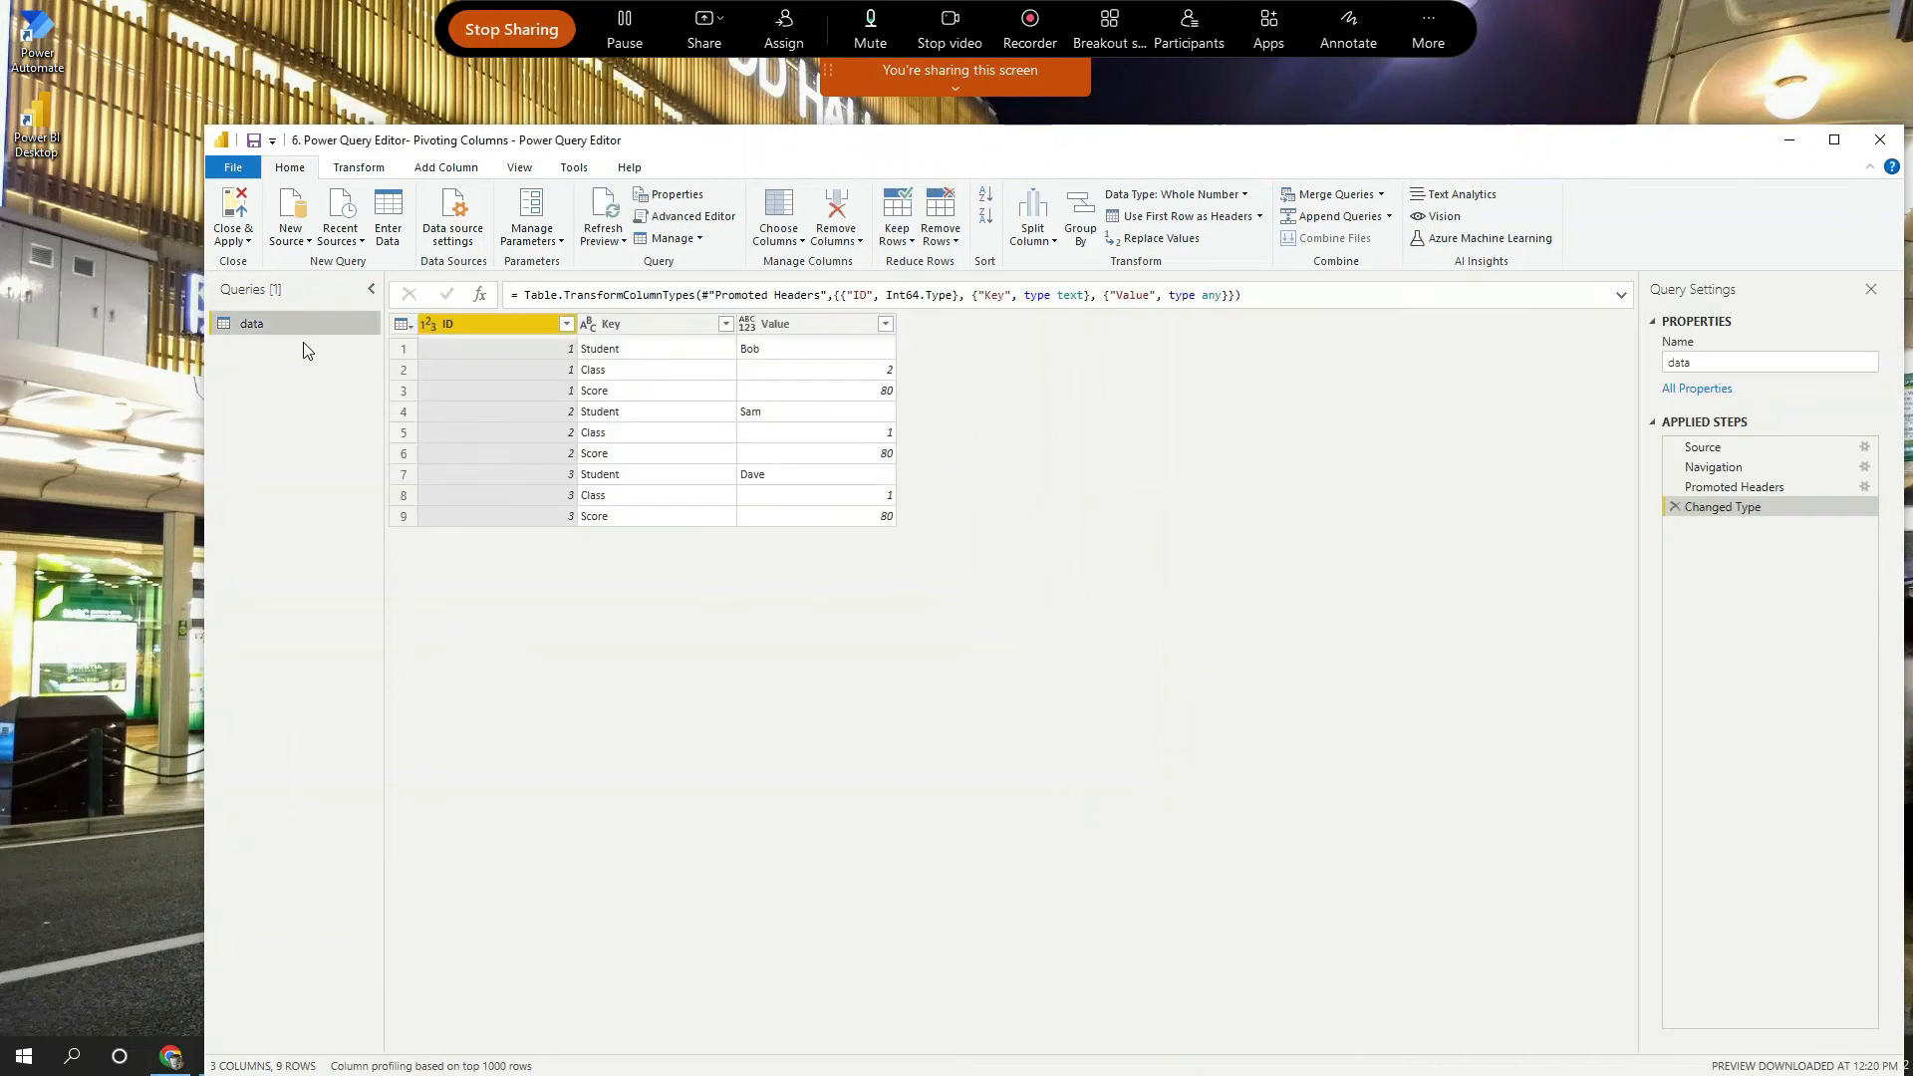
# Start Pivot Column on the Key column of the data query and check which columns can supply the values.
pyautogui.moveTo(1335, 147); pyautogui.dragTo(1279, 115)
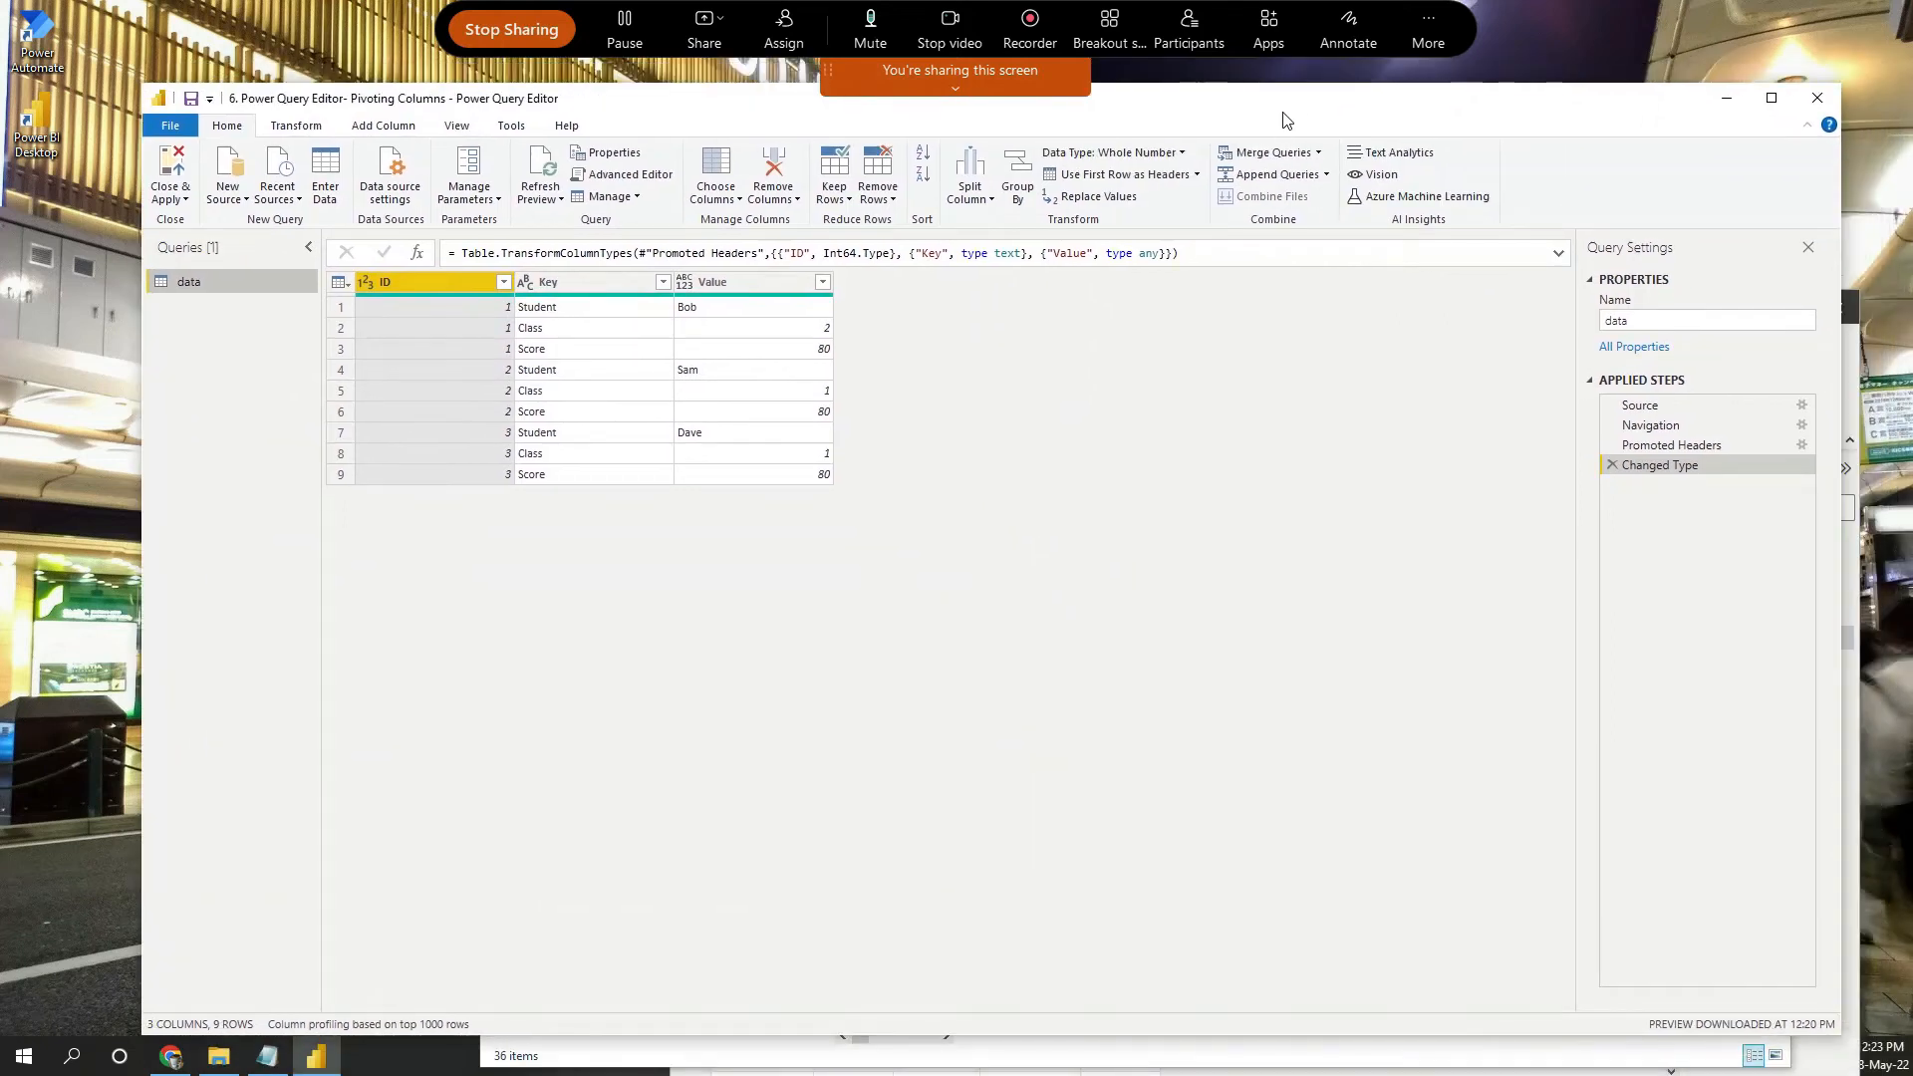
pyautogui.click(633, 287)
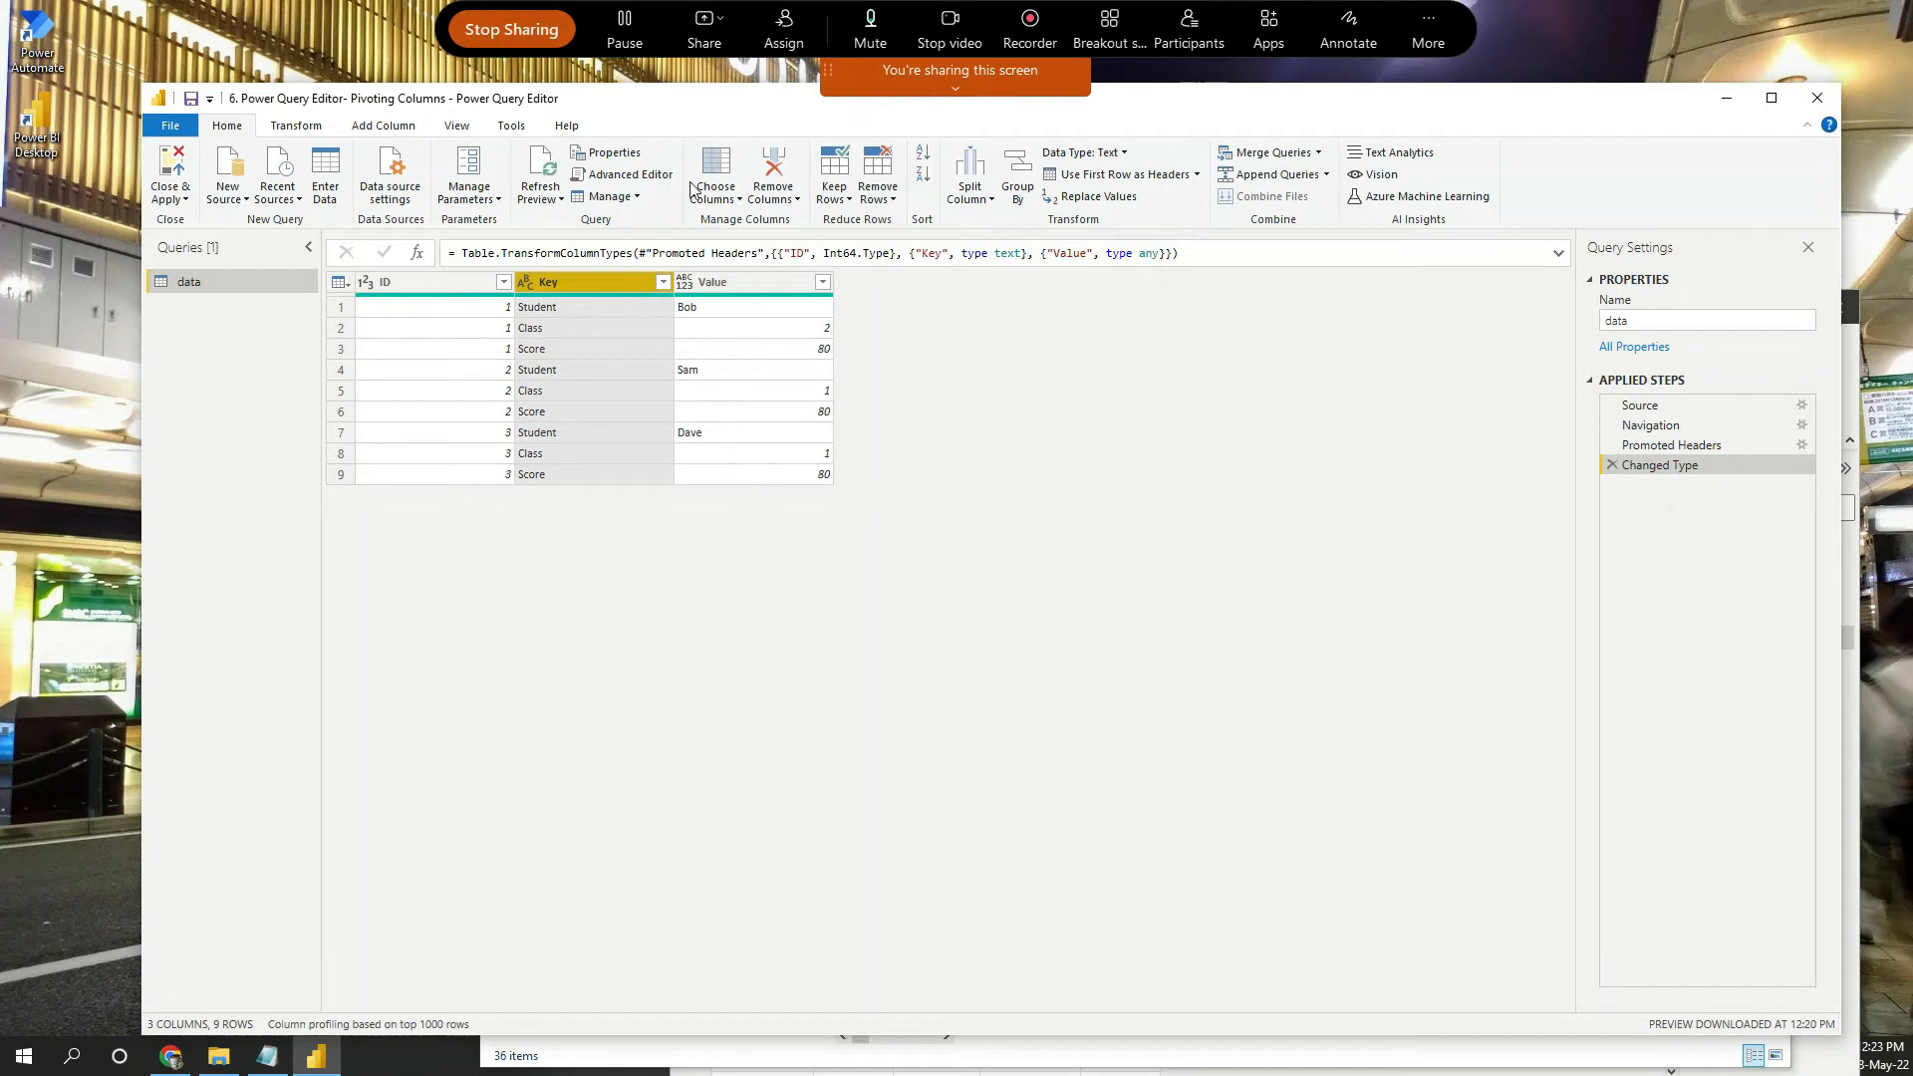
pyautogui.click(296, 127)
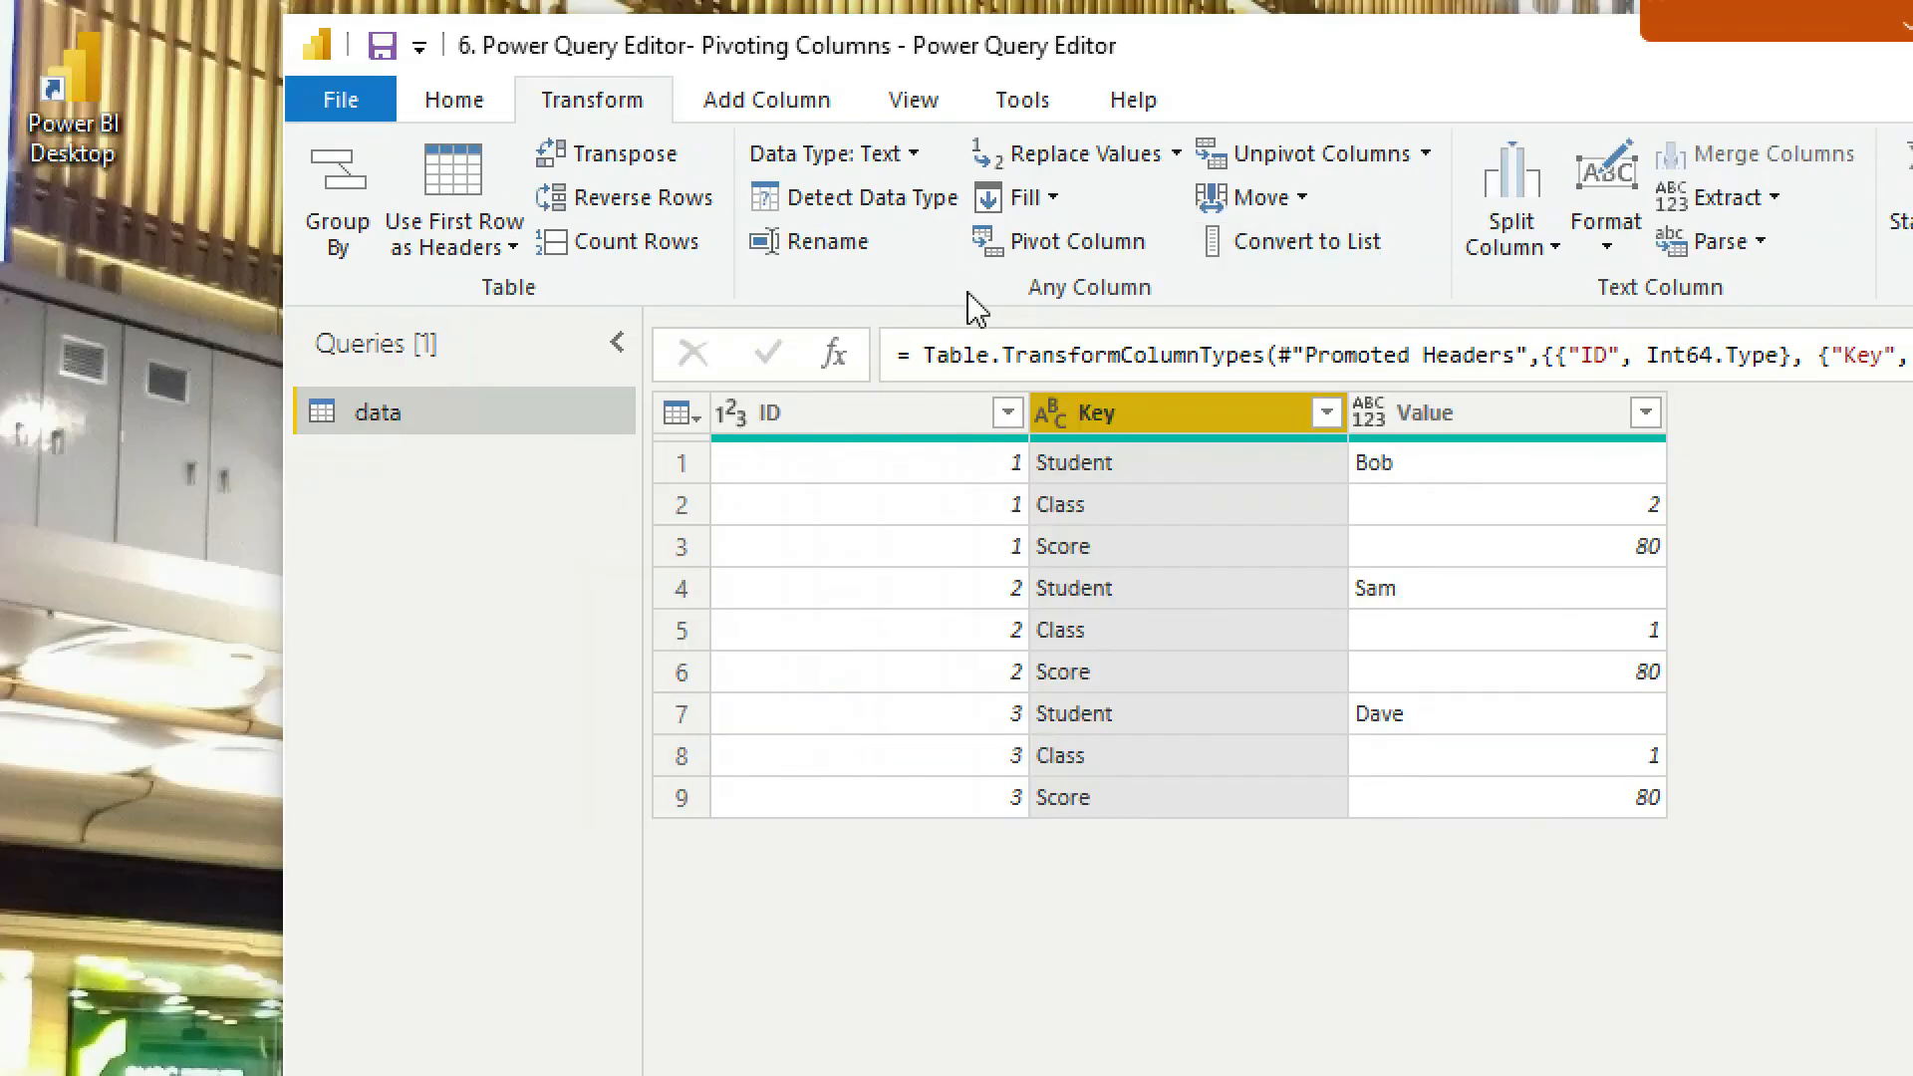
pyautogui.click(1068, 248)
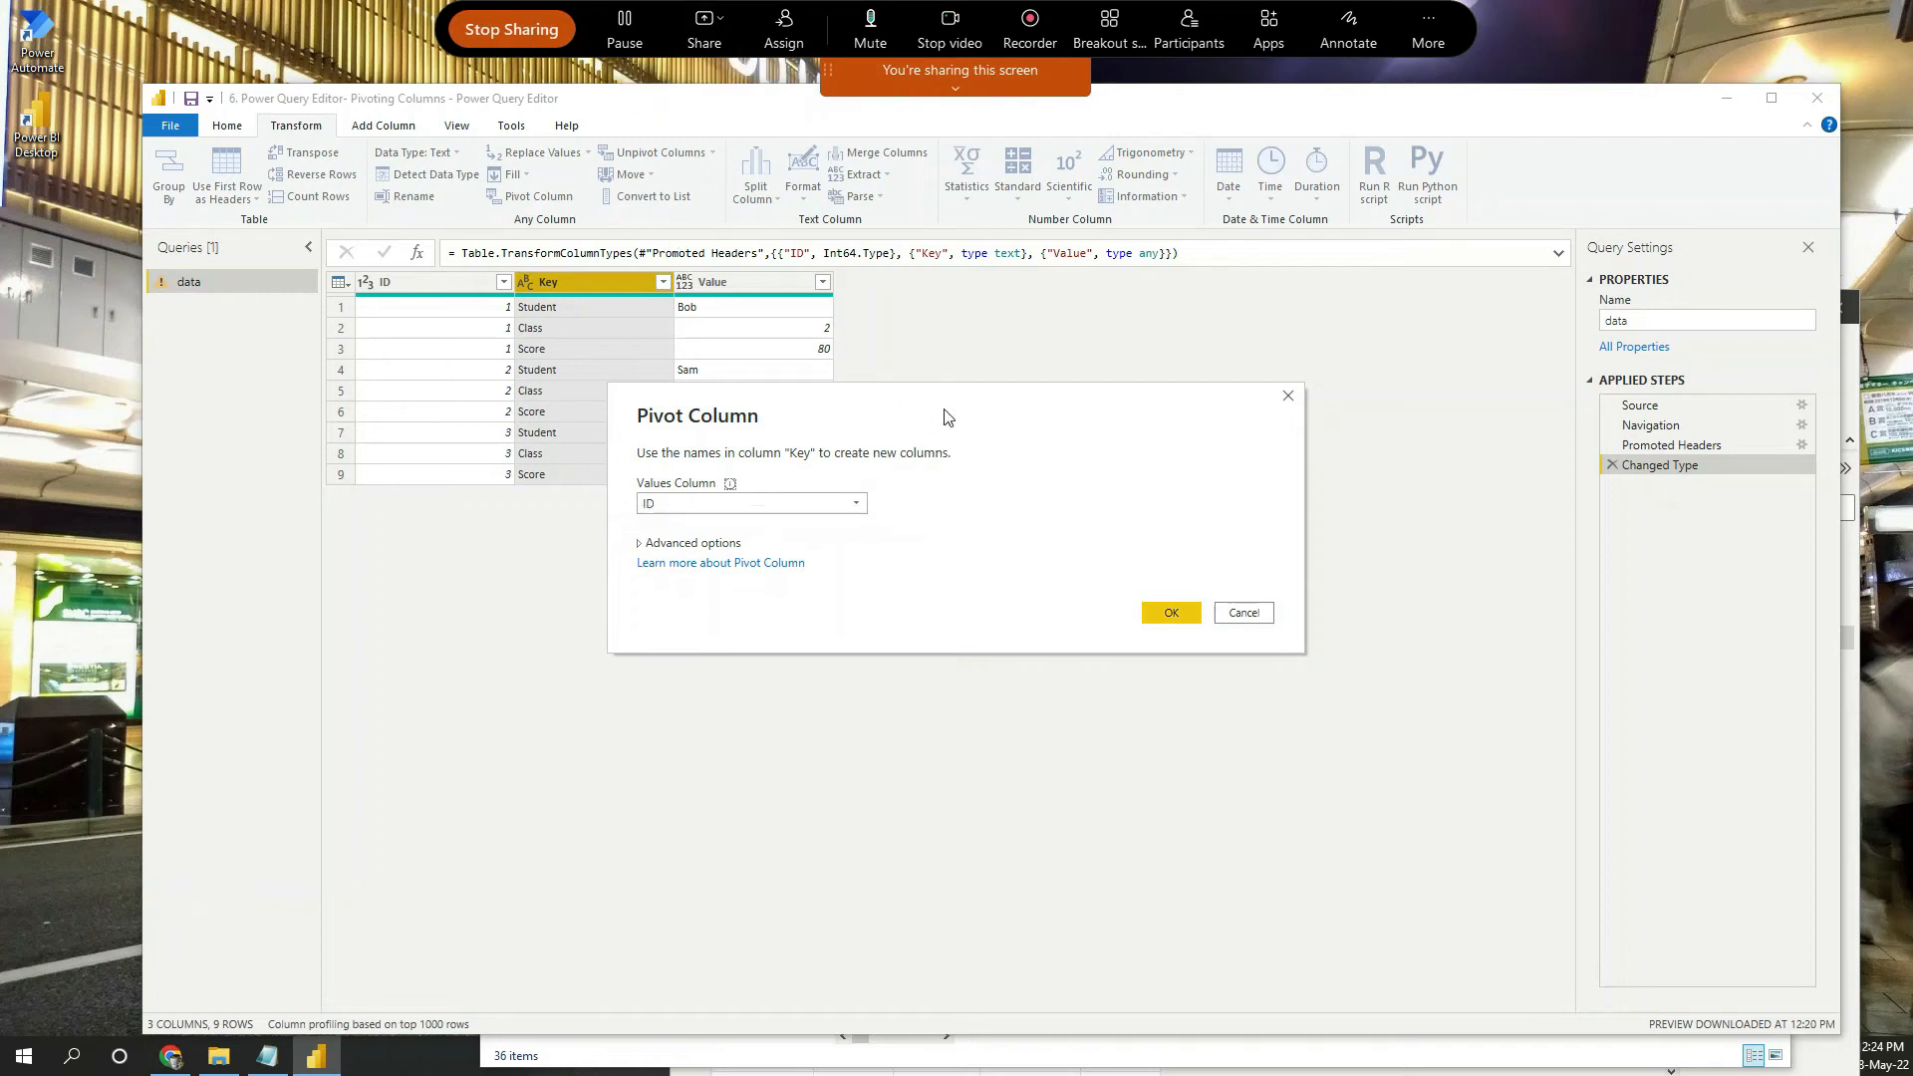
pyautogui.moveTo(944, 413); pyautogui.dragTo(1219, 275)
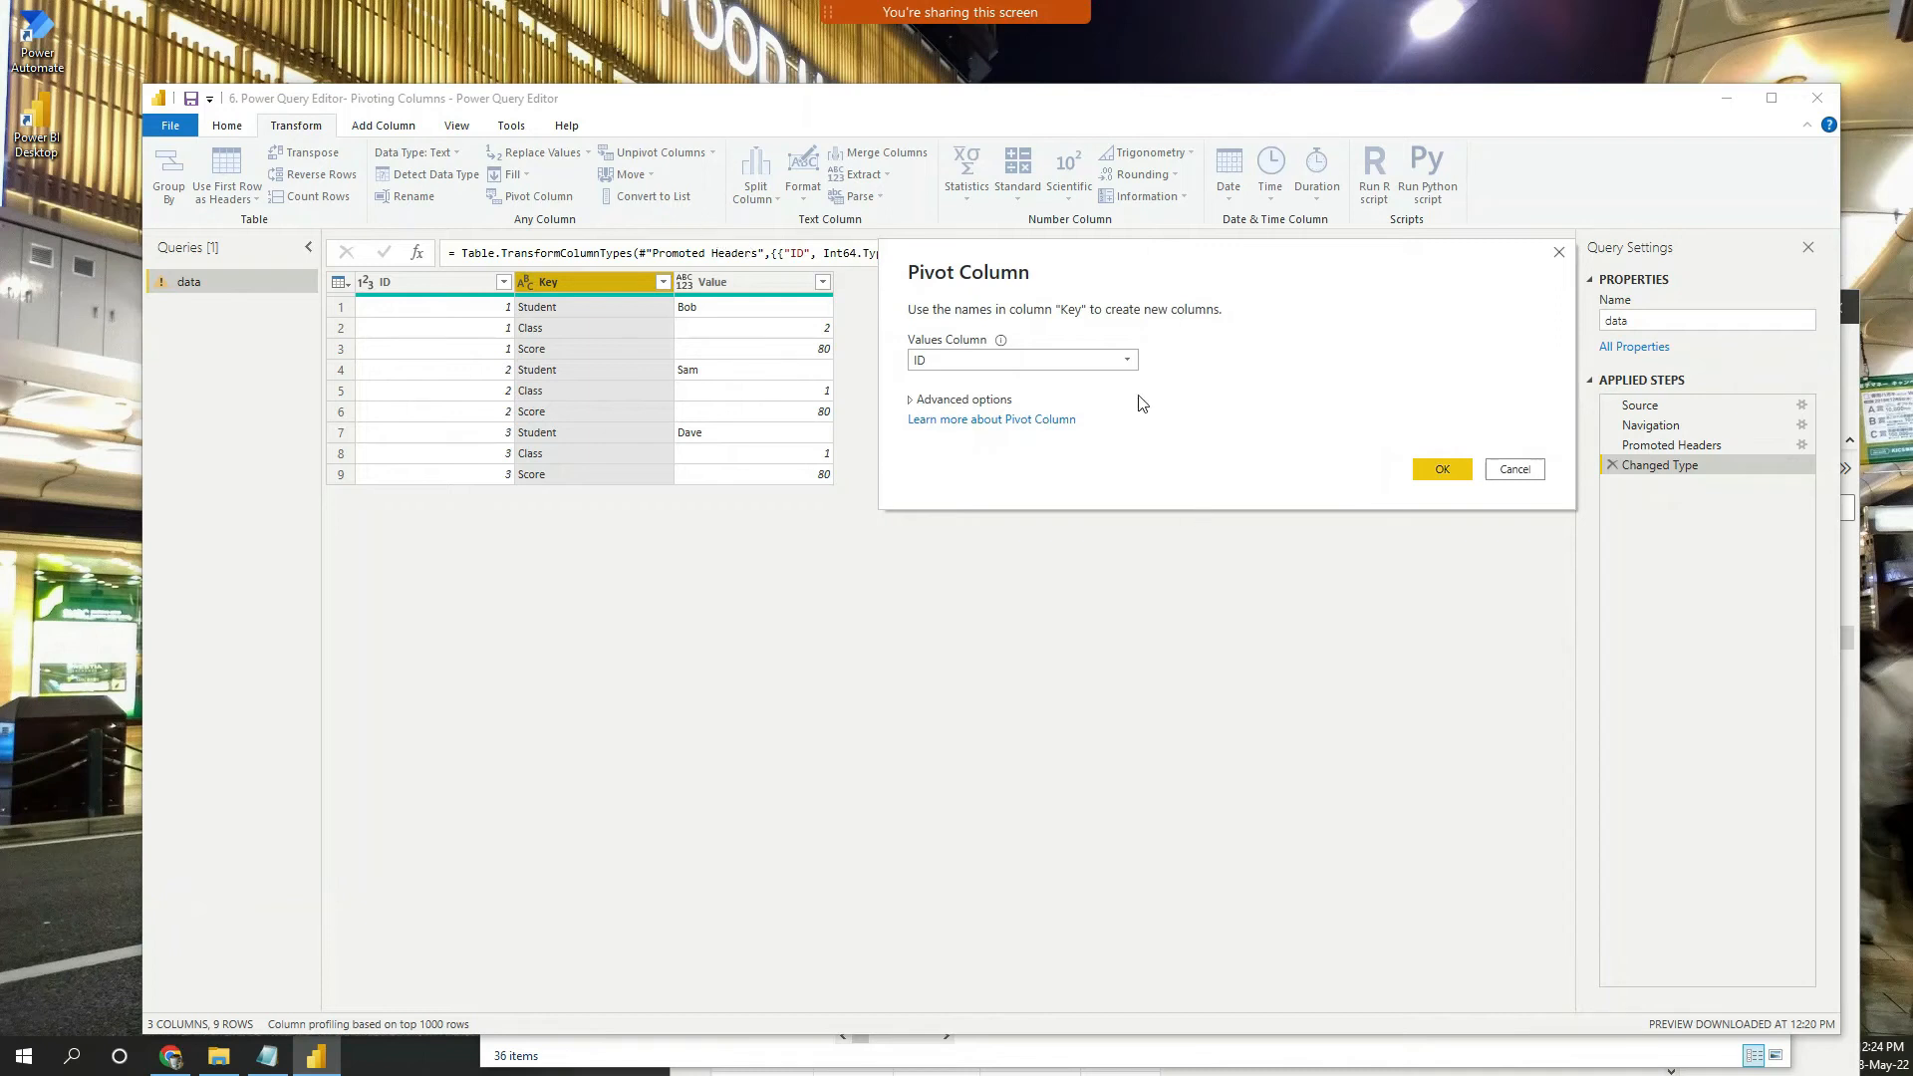
pyautogui.click(1128, 361)
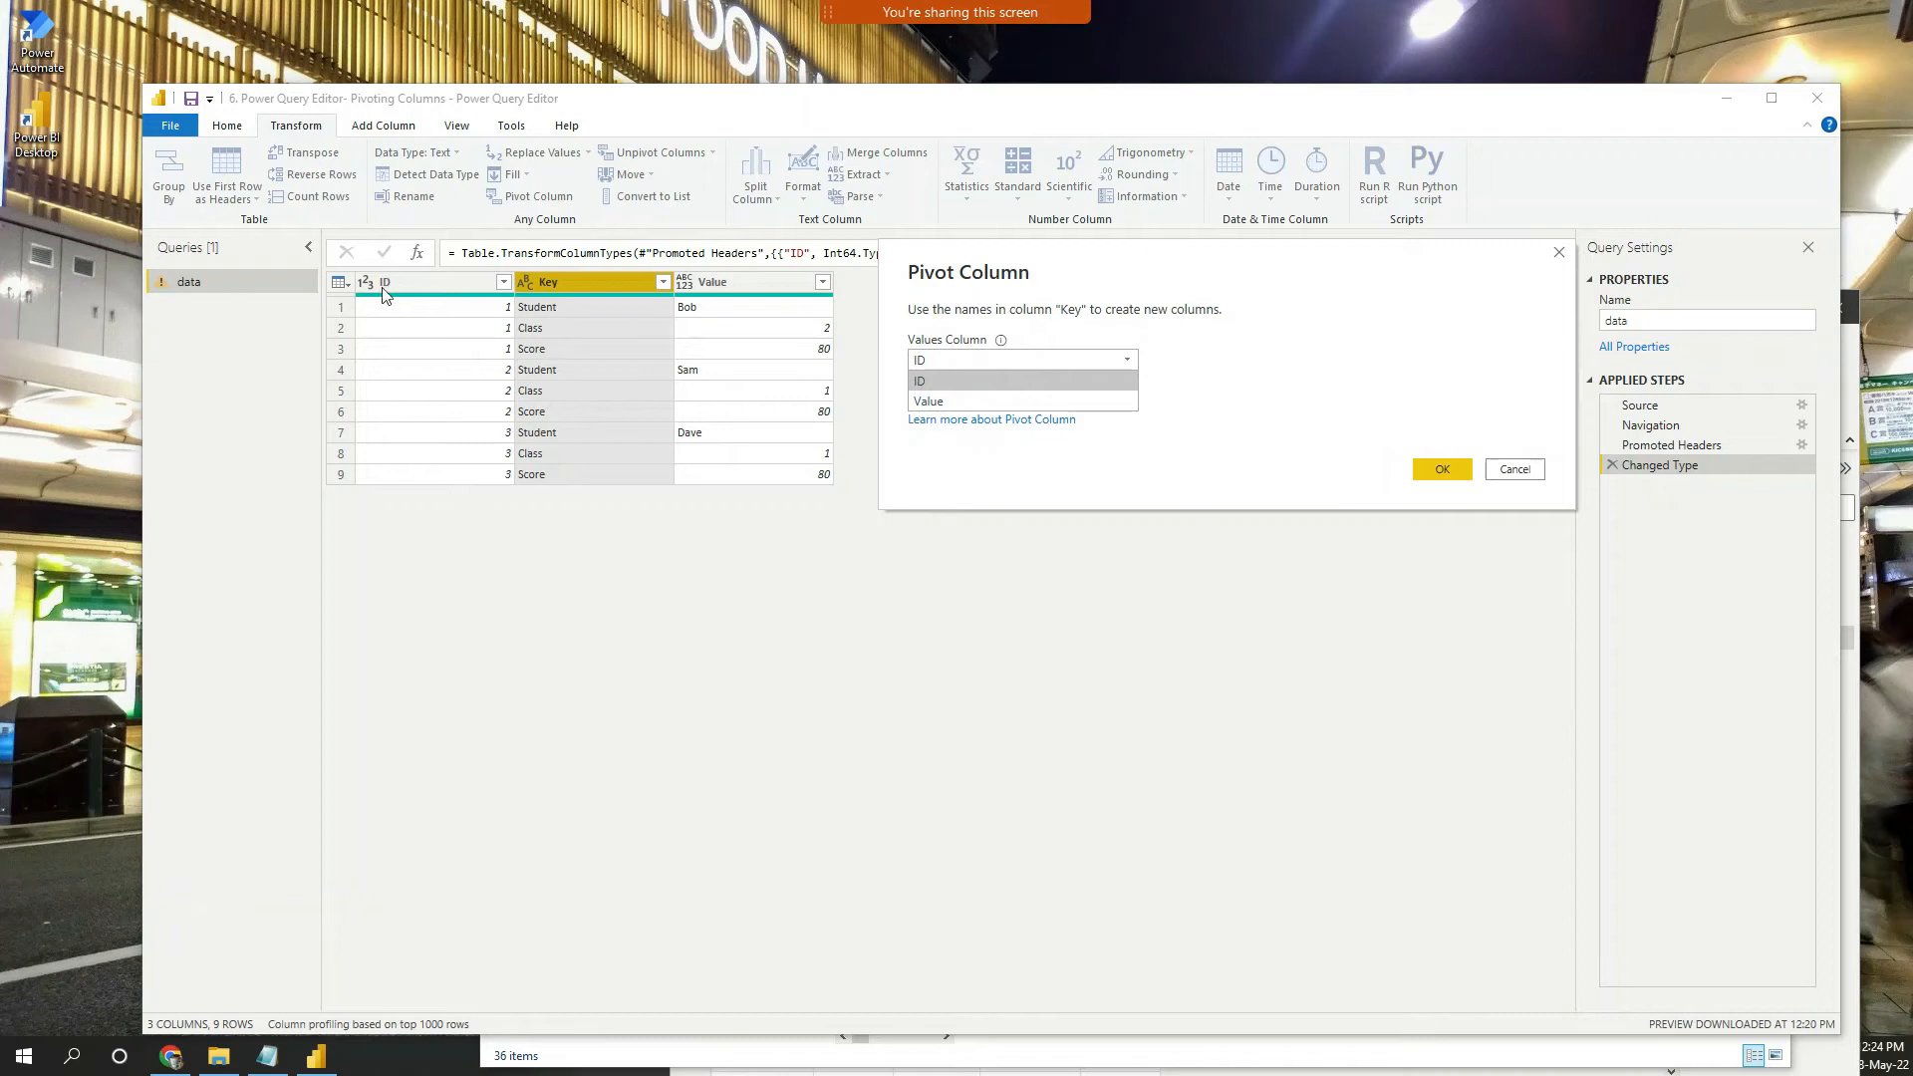
pyautogui.click(730, 290)
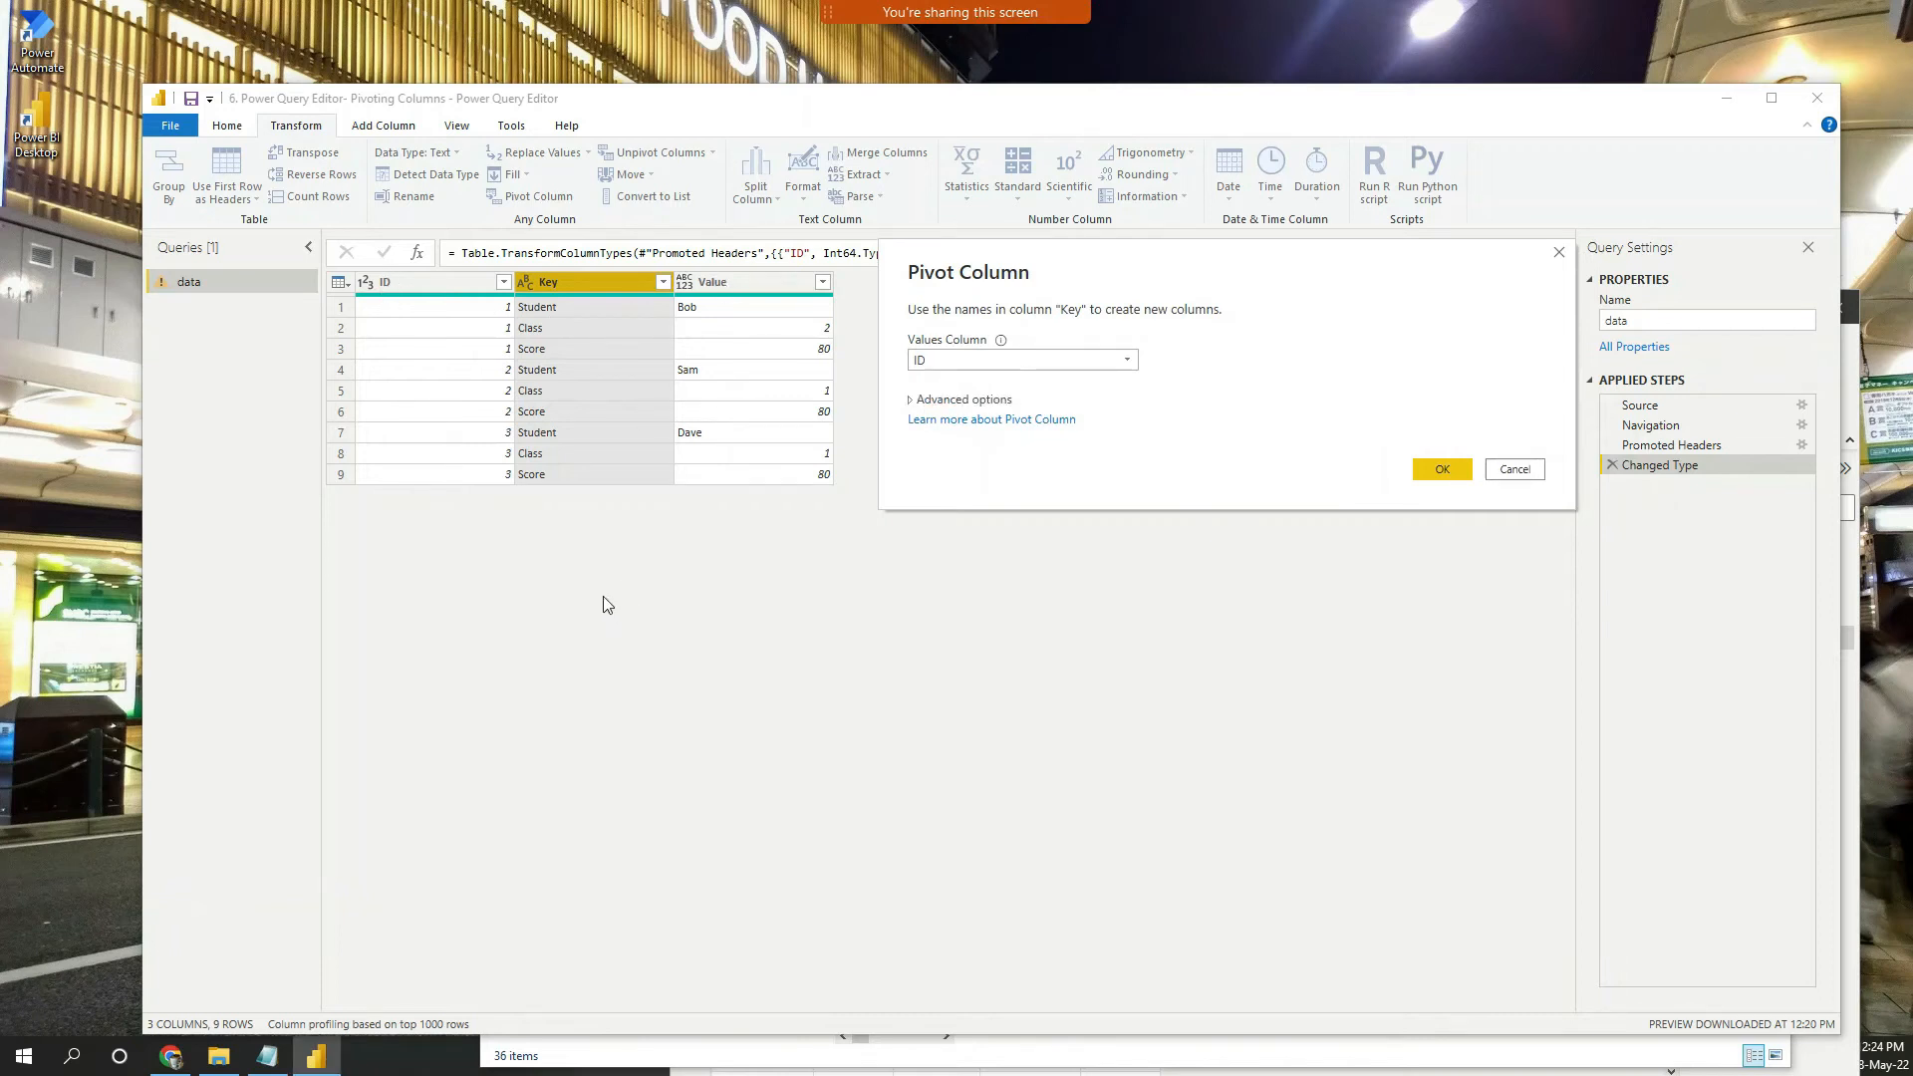
pyautogui.moveTo(592, 589)
pyautogui.mouseDown()
pyautogui.moveTo(1550, 990)
pyautogui.moveTo(1518, 918)
pyautogui.mouseUp()
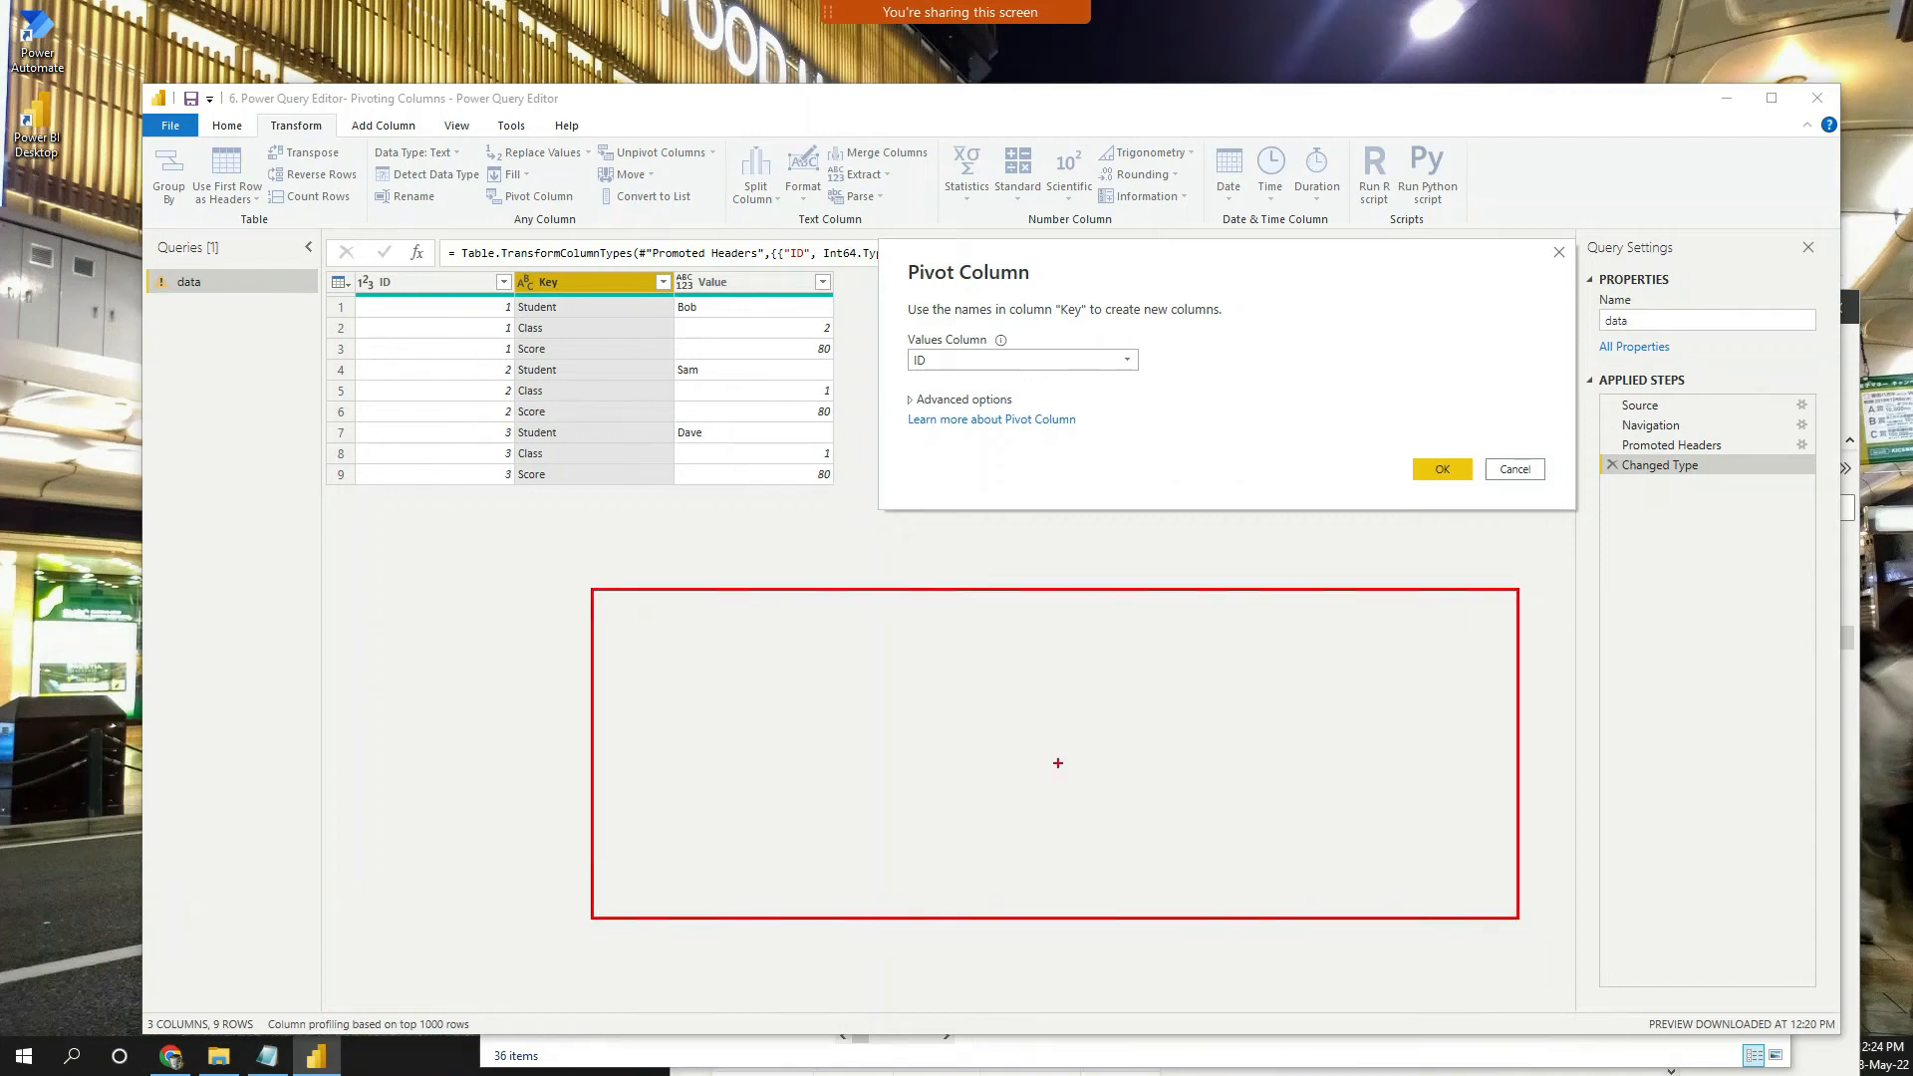
pyautogui.moveTo(599, 590)
pyautogui.mouseDown()
pyautogui.moveTo(732, 813)
pyautogui.moveTo(748, 913)
pyautogui.mouseUp()
pyautogui.moveTo(749, 590)
pyautogui.mouseDown()
pyautogui.moveTo(1005, 645)
pyautogui.moveTo(998, 661)
pyautogui.mouseUp()
pyautogui.moveTo(1000, 595)
pyautogui.mouseDown()
pyautogui.moveTo(1106, 684)
pyautogui.moveTo(1250, 663)
pyautogui.mouseUp()
pyautogui.moveTo(1250, 592)
pyautogui.mouseDown()
pyautogui.moveTo(1408, 670)
pyautogui.moveTo(1501, 665)
pyautogui.mouseUp()
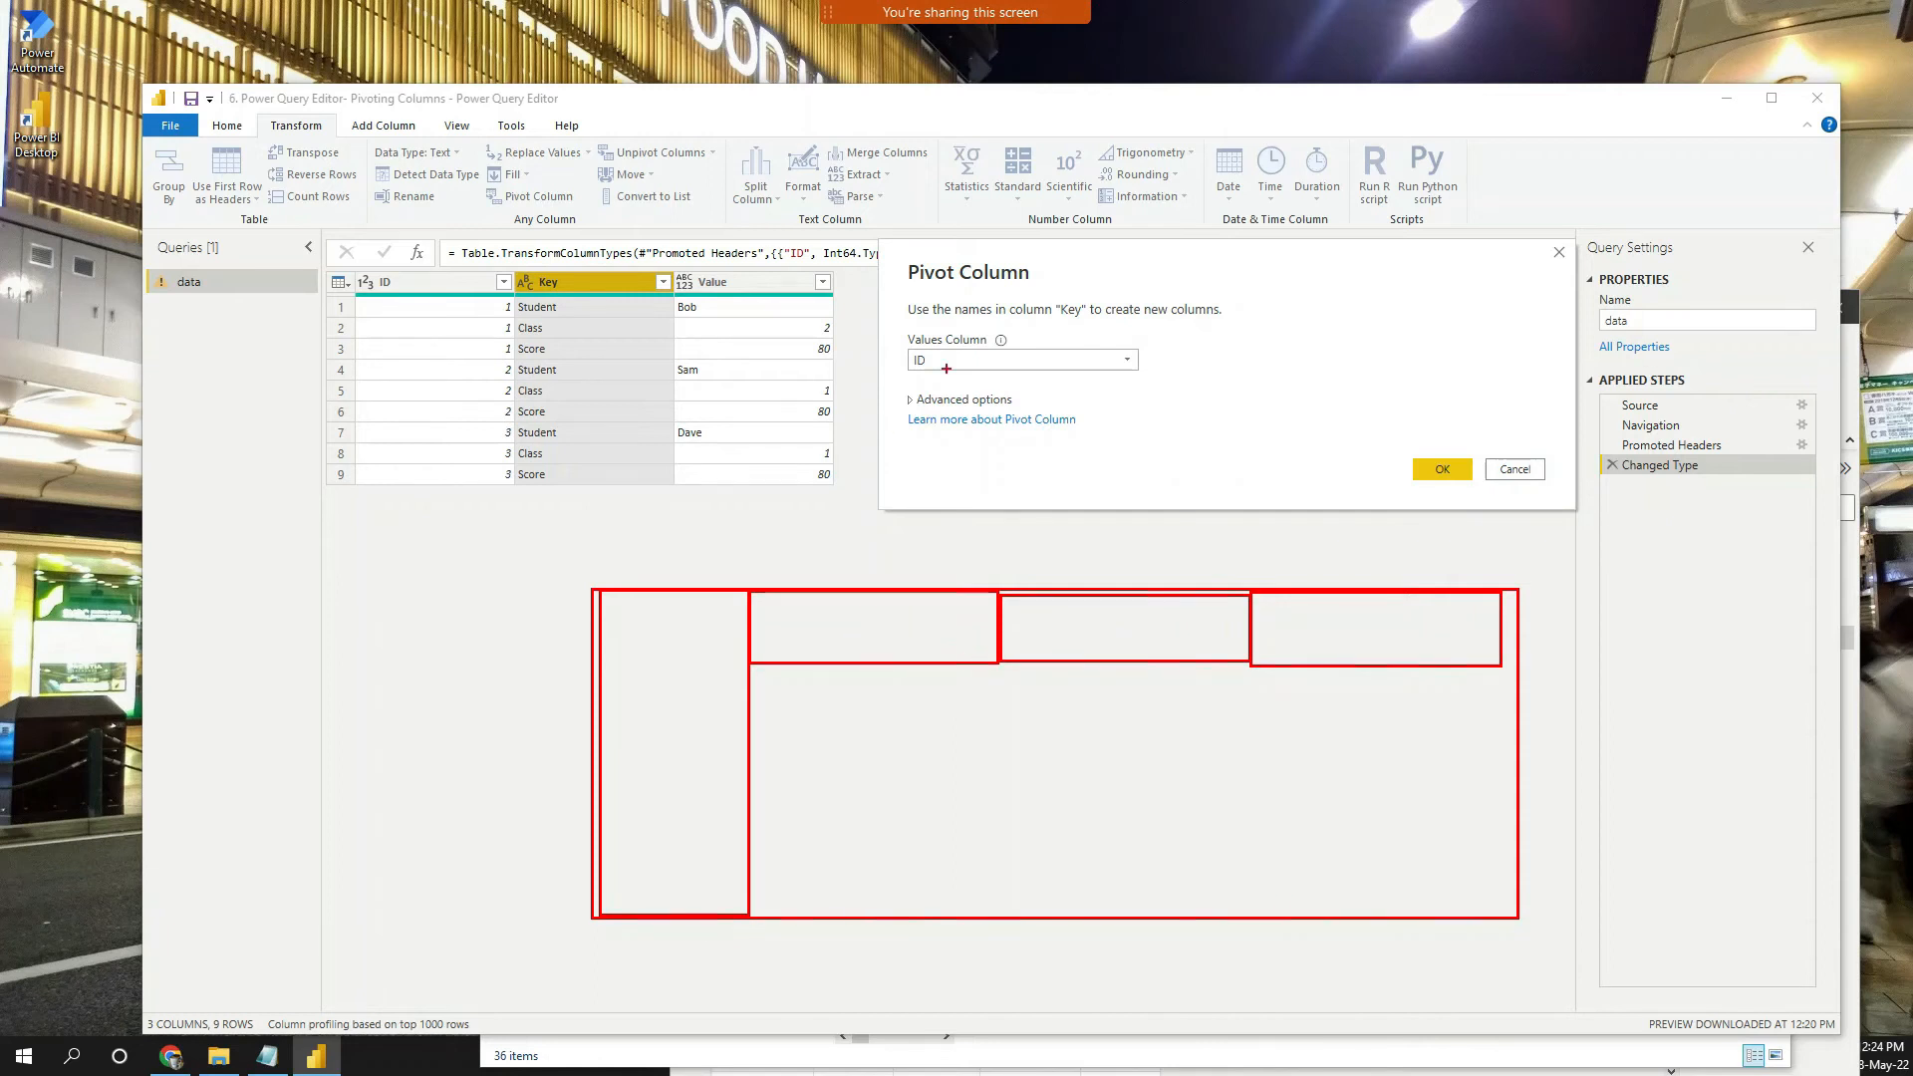
pyautogui.moveTo(589, 191)
pyautogui.mouseDown()
pyautogui.moveTo(503, 174)
pyautogui.moveTo(538, 219)
pyautogui.mouseUp()
pyautogui.moveTo(581, 266)
pyautogui.mouseDown()
pyautogui.moveTo(604, 304)
pyautogui.moveTo(572, 277)
pyautogui.mouseUp()
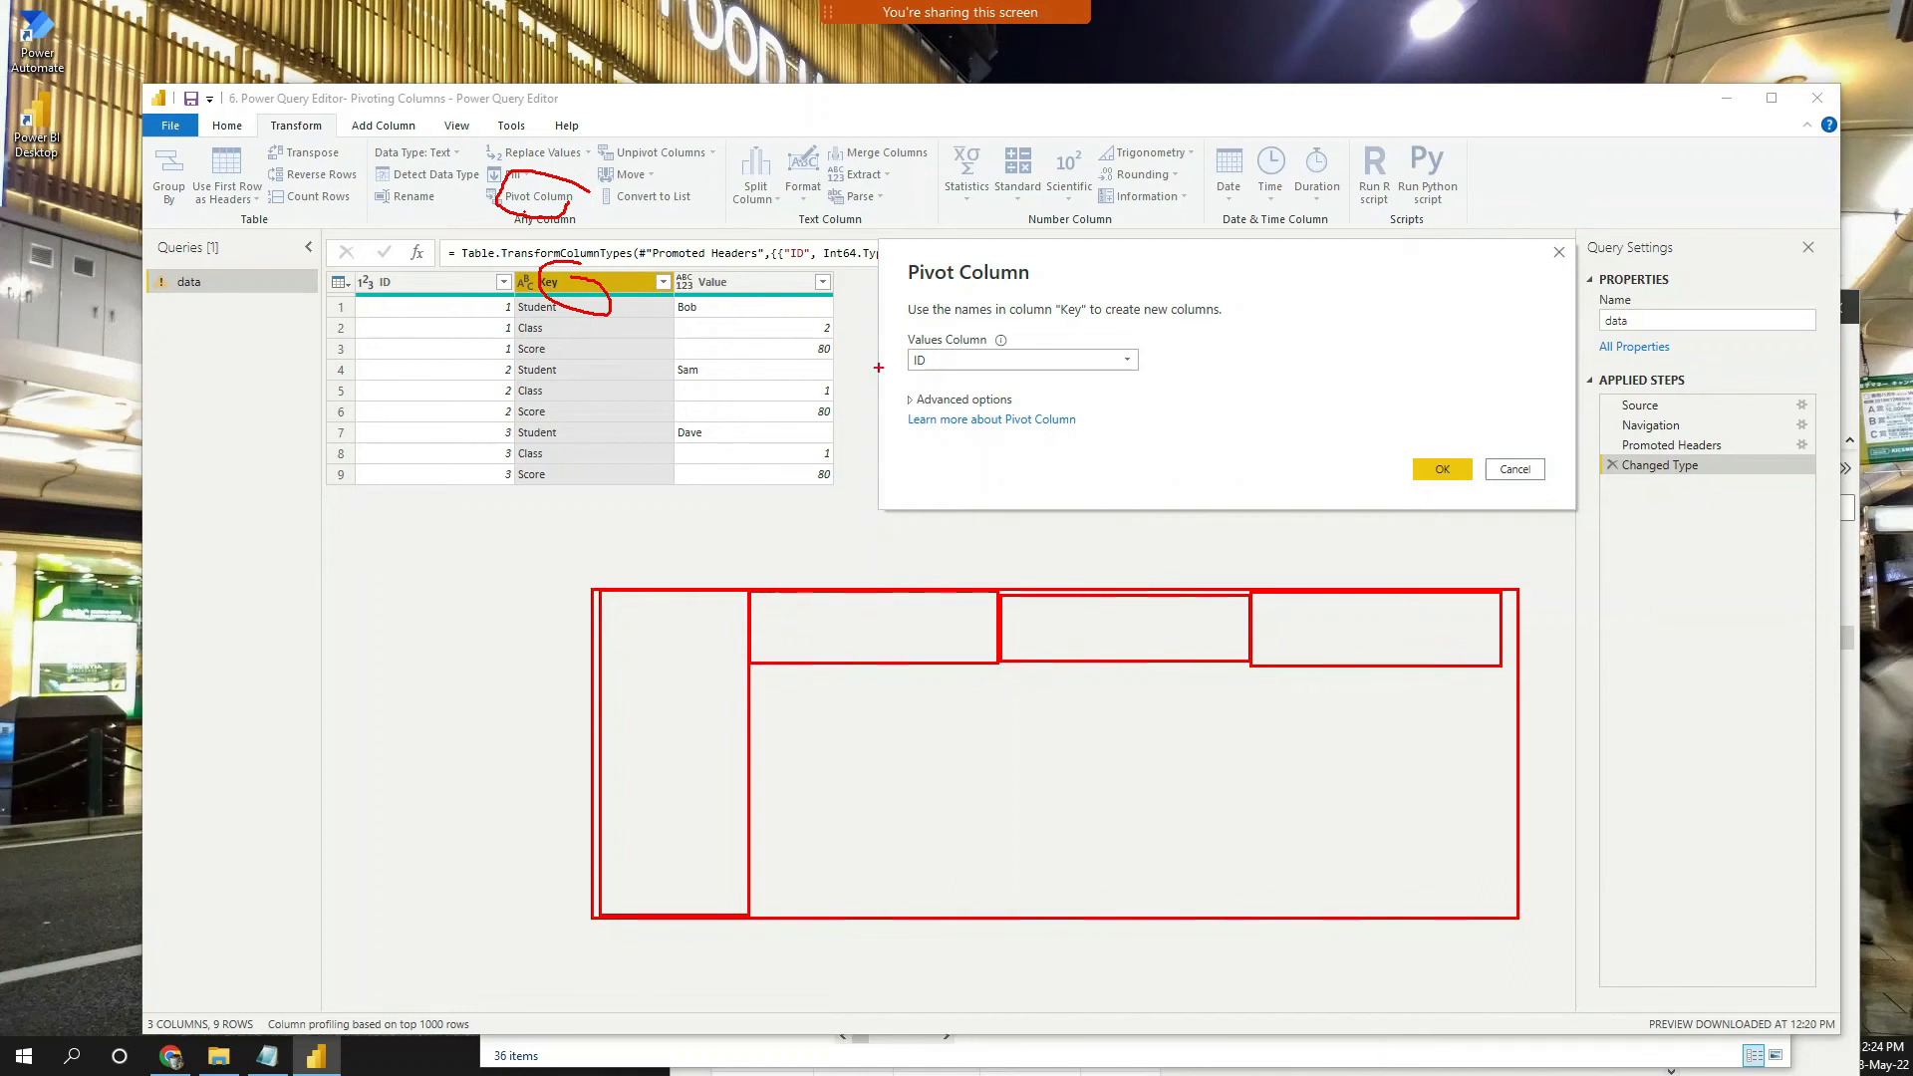
pyautogui.moveTo(1253, 271)
pyautogui.mouseDown()
pyautogui.moveTo(1205, 251)
pyautogui.moveTo(1412, 324)
pyautogui.moveTo(1350, 281)
pyautogui.mouseUp()
pyautogui.moveTo(956, 651); pyautogui.dragTo(722, 767)
pyautogui.moveTo(1061, 648); pyautogui.dragTo(578, 933)
pyautogui.moveTo(1200, 677); pyautogui.dragTo(816, 901)
pyautogui.moveTo(1346, 657); pyautogui.dragTo(1042, 837)
pyautogui.moveTo(1470, 670); pyautogui.dragTo(1217, 856)
pyautogui.moveTo(1460, 726); pyautogui.dragTo(1235, 912)
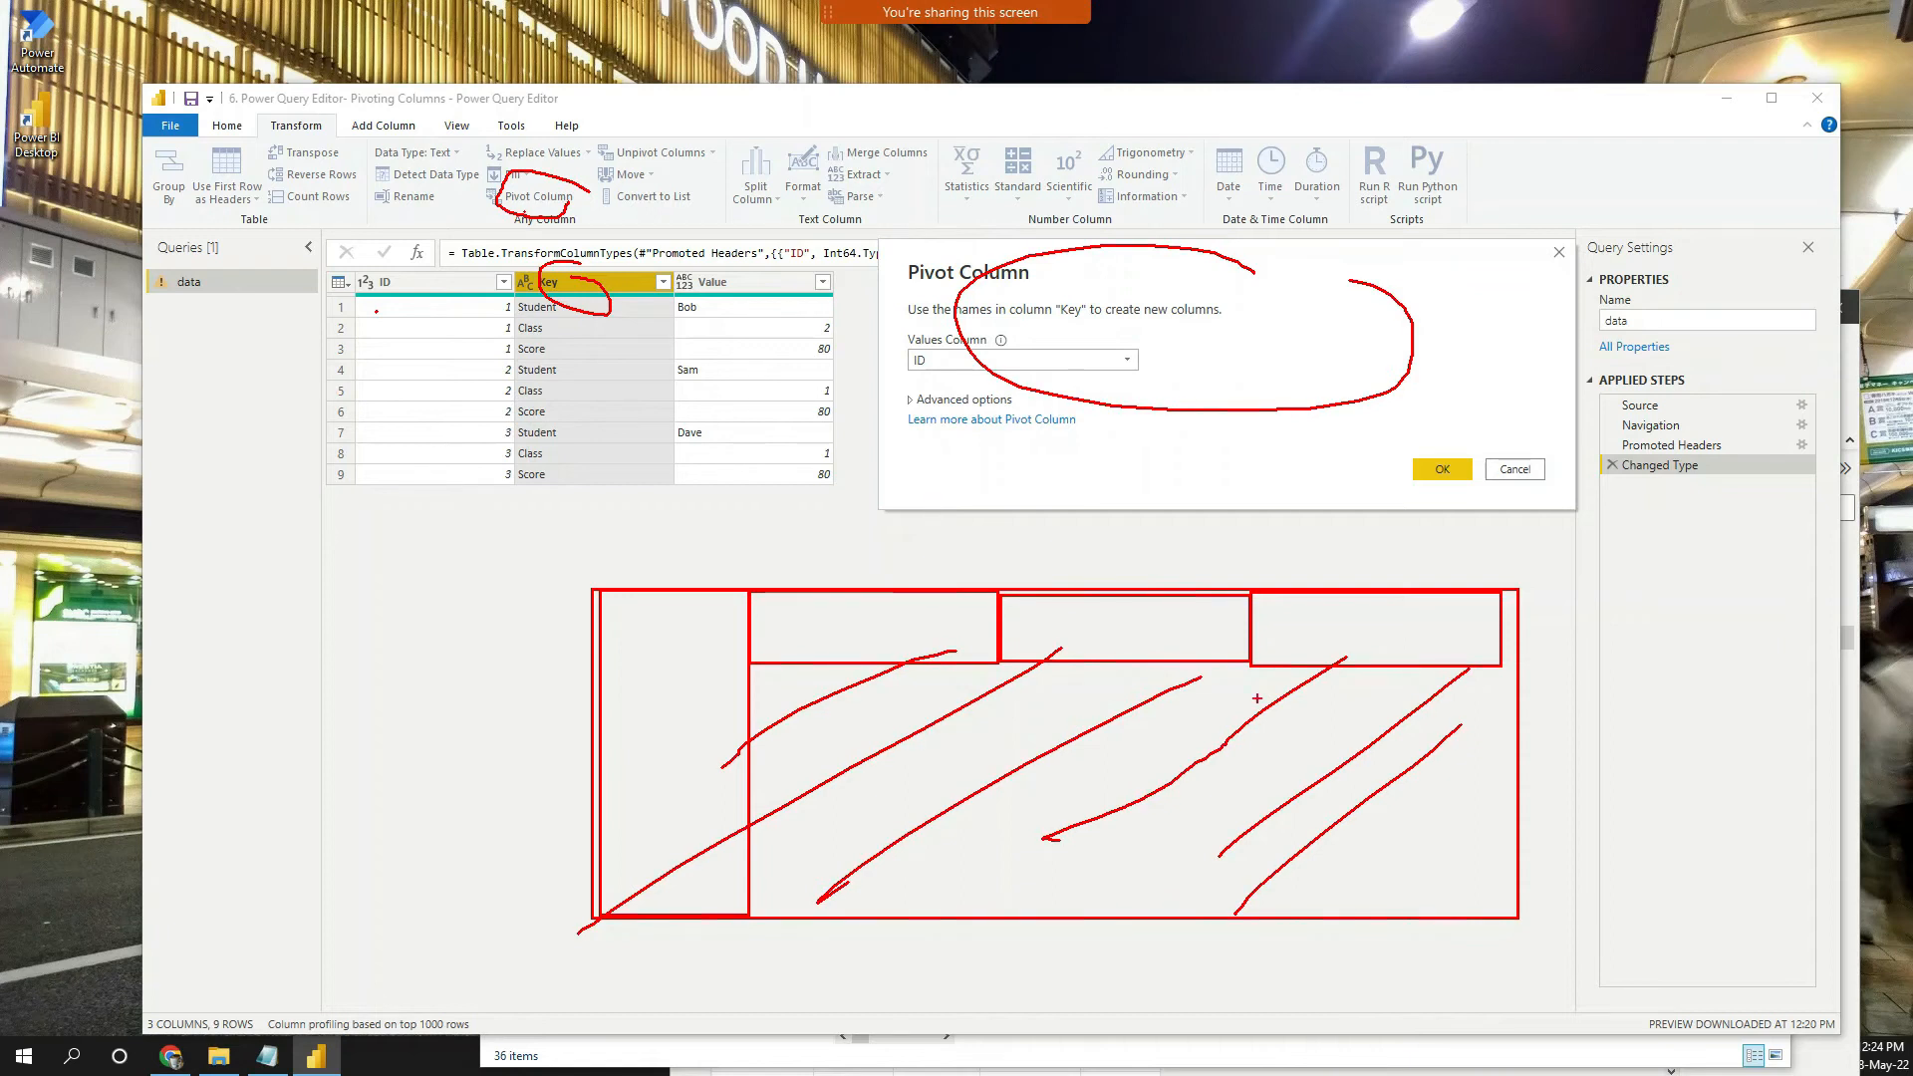
pyautogui.moveTo(909, 370); pyautogui.dragTo(972, 371)
pyautogui.click(618, 651)
pyautogui.moveTo(668, 606); pyautogui.dragTo(667, 659)
pyautogui.moveTo(835, 679); pyautogui.dragTo(778, 706)
pyautogui.moveTo(892, 690); pyautogui.dragTo(839, 736)
pyautogui.moveTo(793, 312)
pyautogui.mouseDown()
pyautogui.moveTo(747, 296)
pyautogui.moveTo(657, 425)
pyautogui.moveTo(809, 457)
pyautogui.moveTo(827, 305)
pyautogui.moveTo(729, 293)
pyautogui.moveTo(694, 371)
pyautogui.mouseUp()
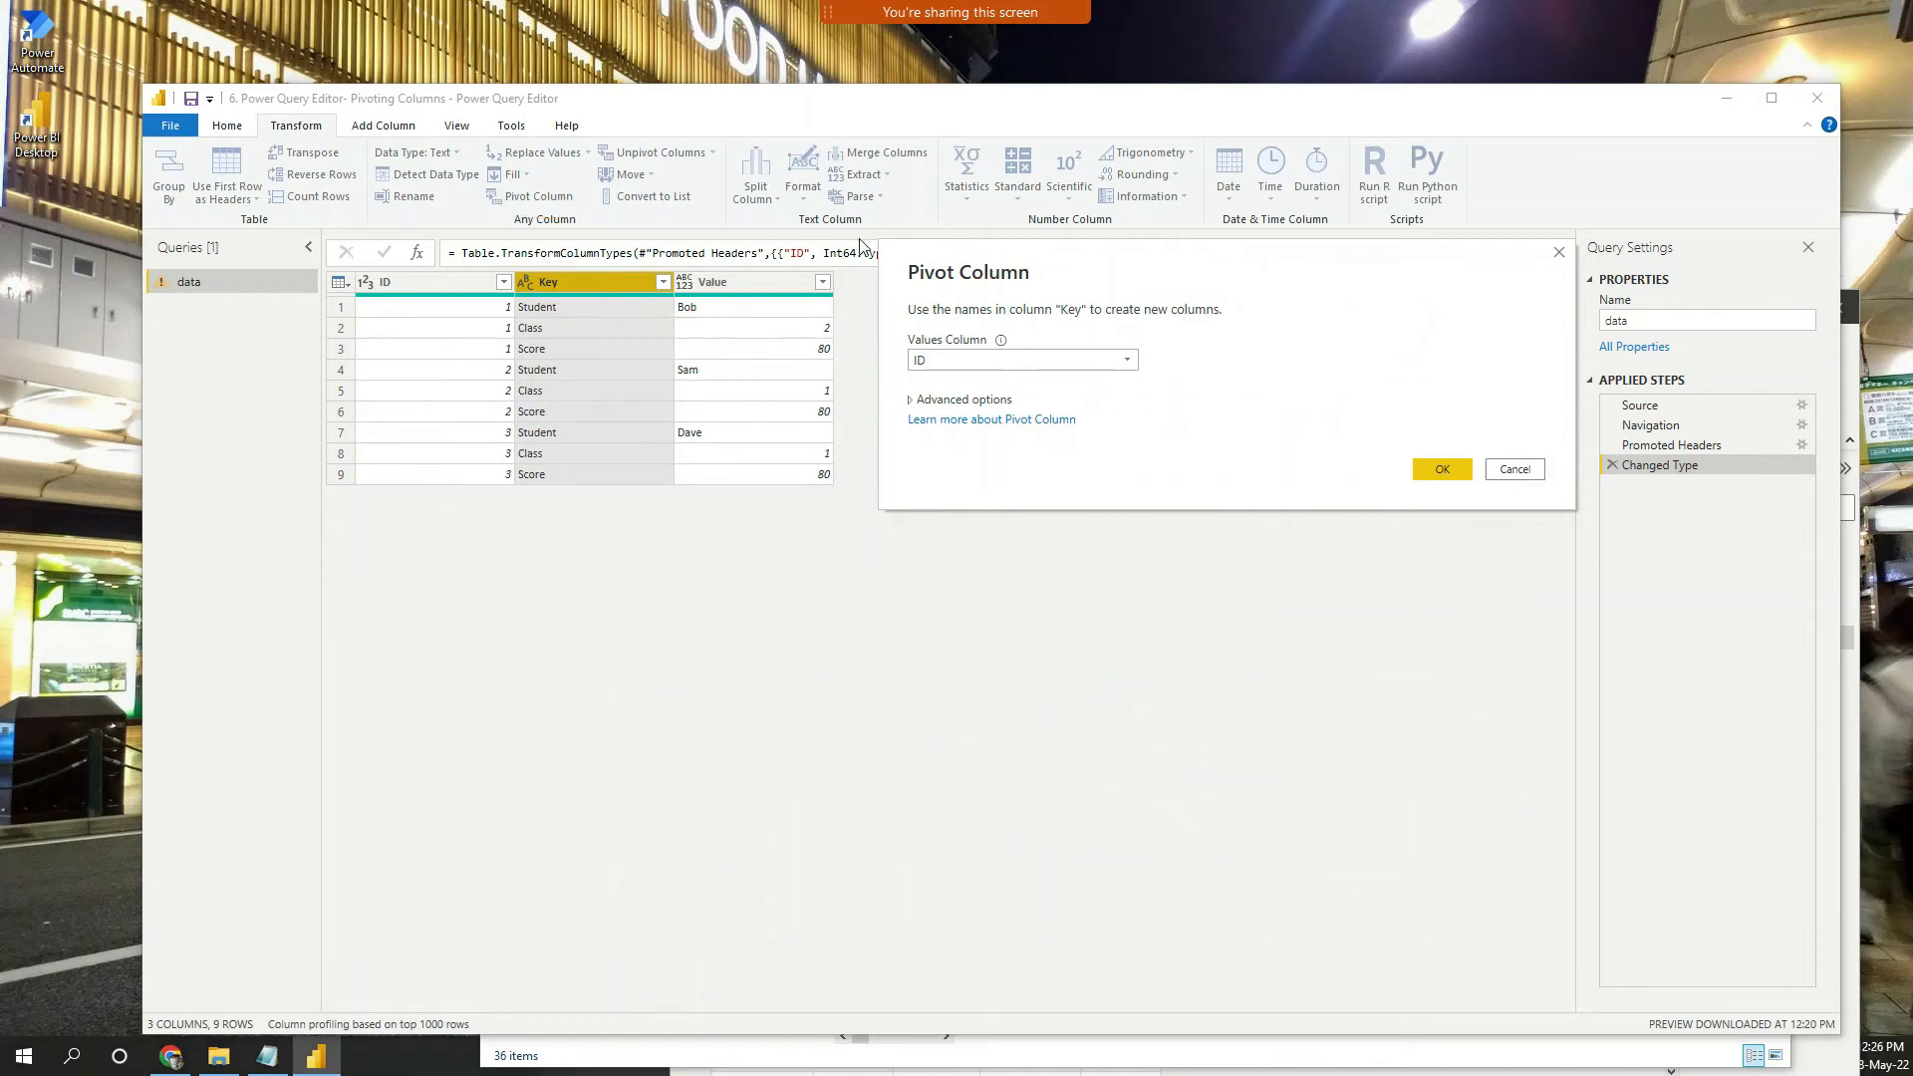
# Pivot the Key column using Value as the values column, leaving the advanced options at their defaults.
pyautogui.click(1136, 360)
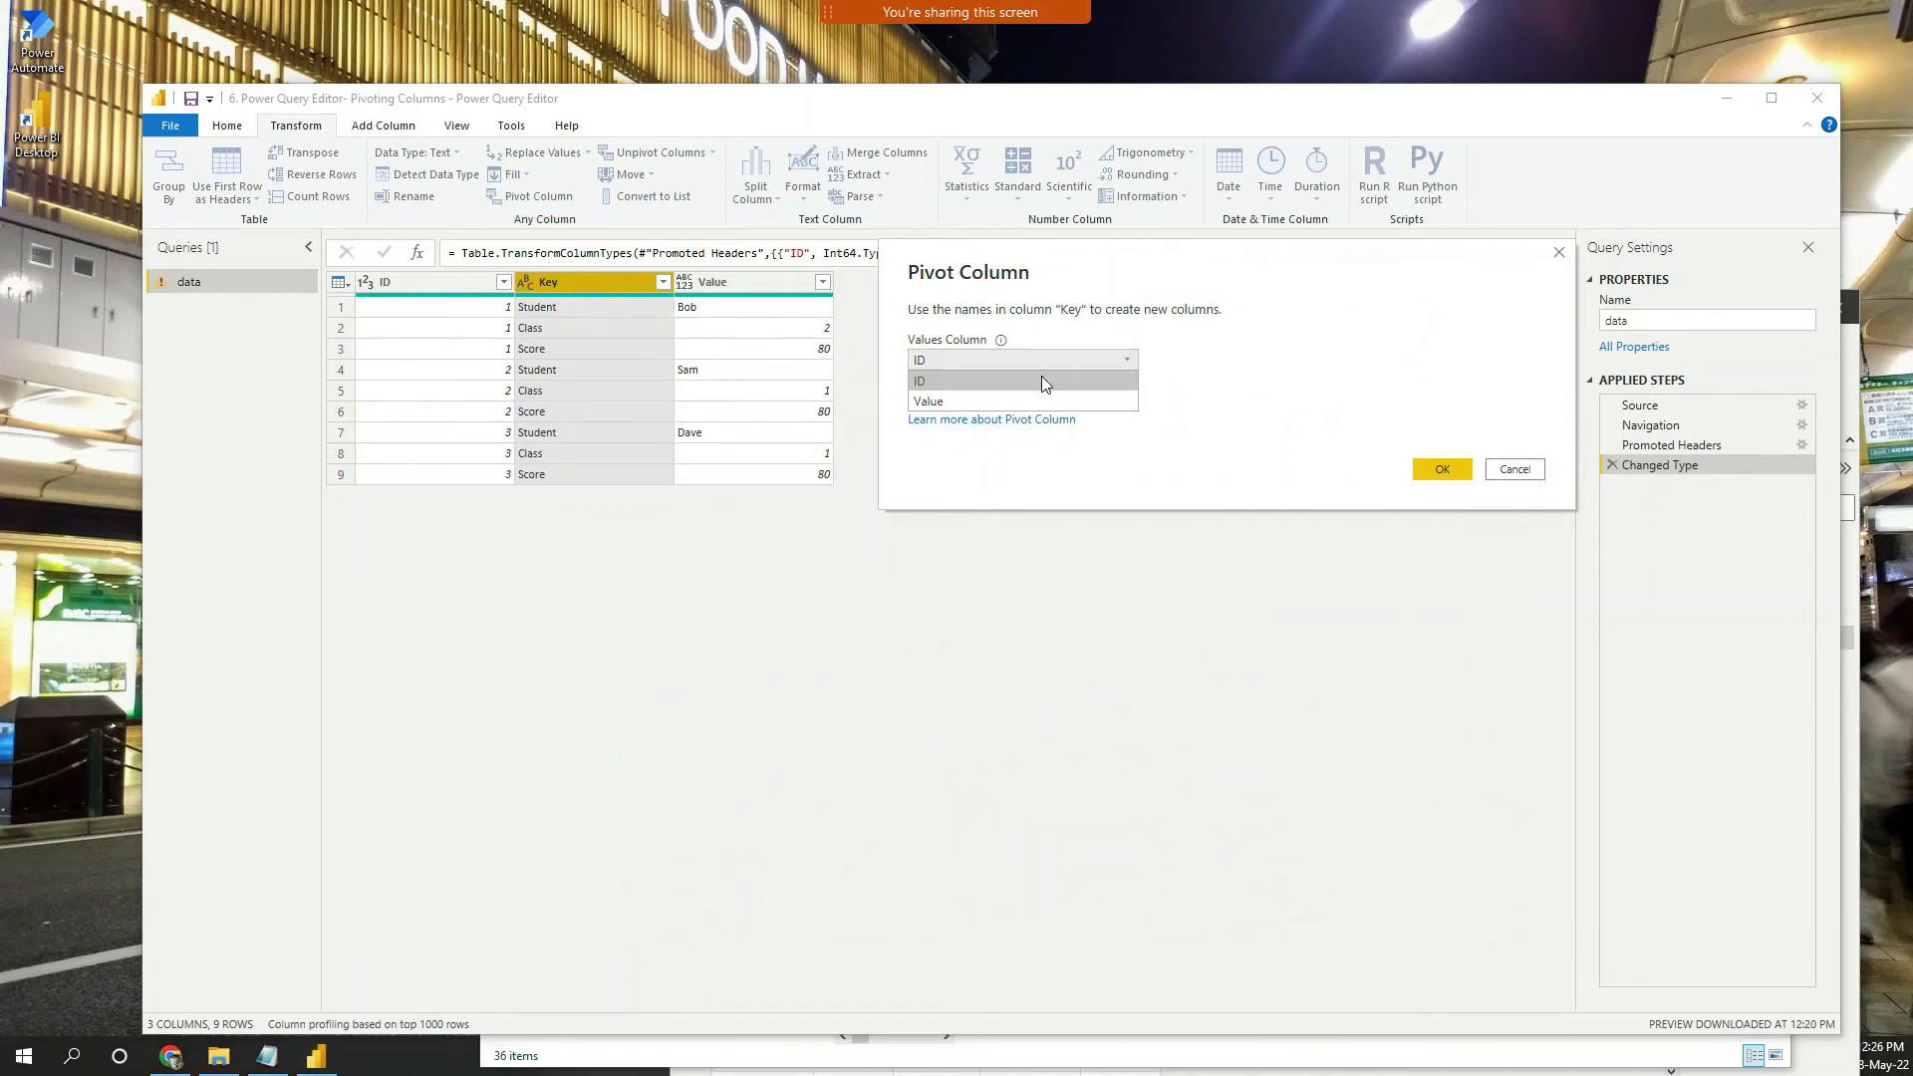
pyautogui.click(938, 402)
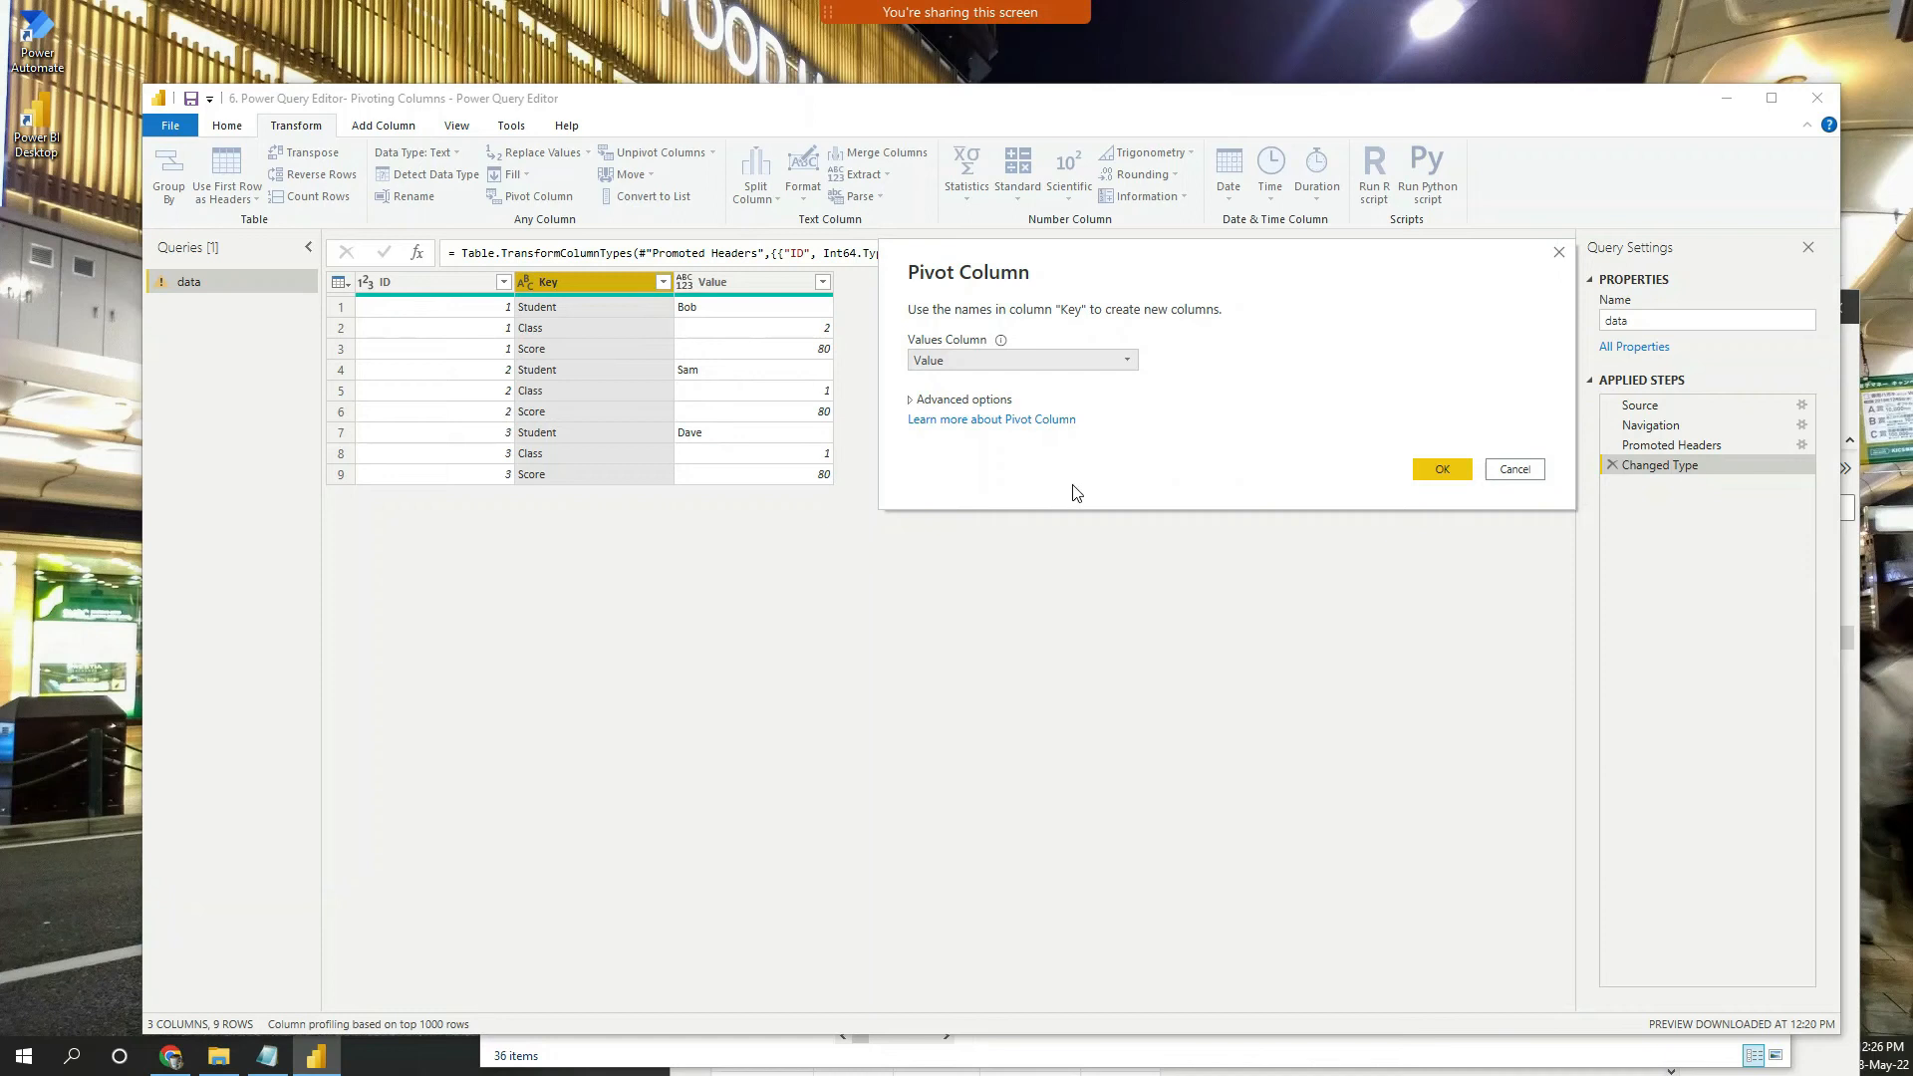
pyautogui.click(1420, 464)
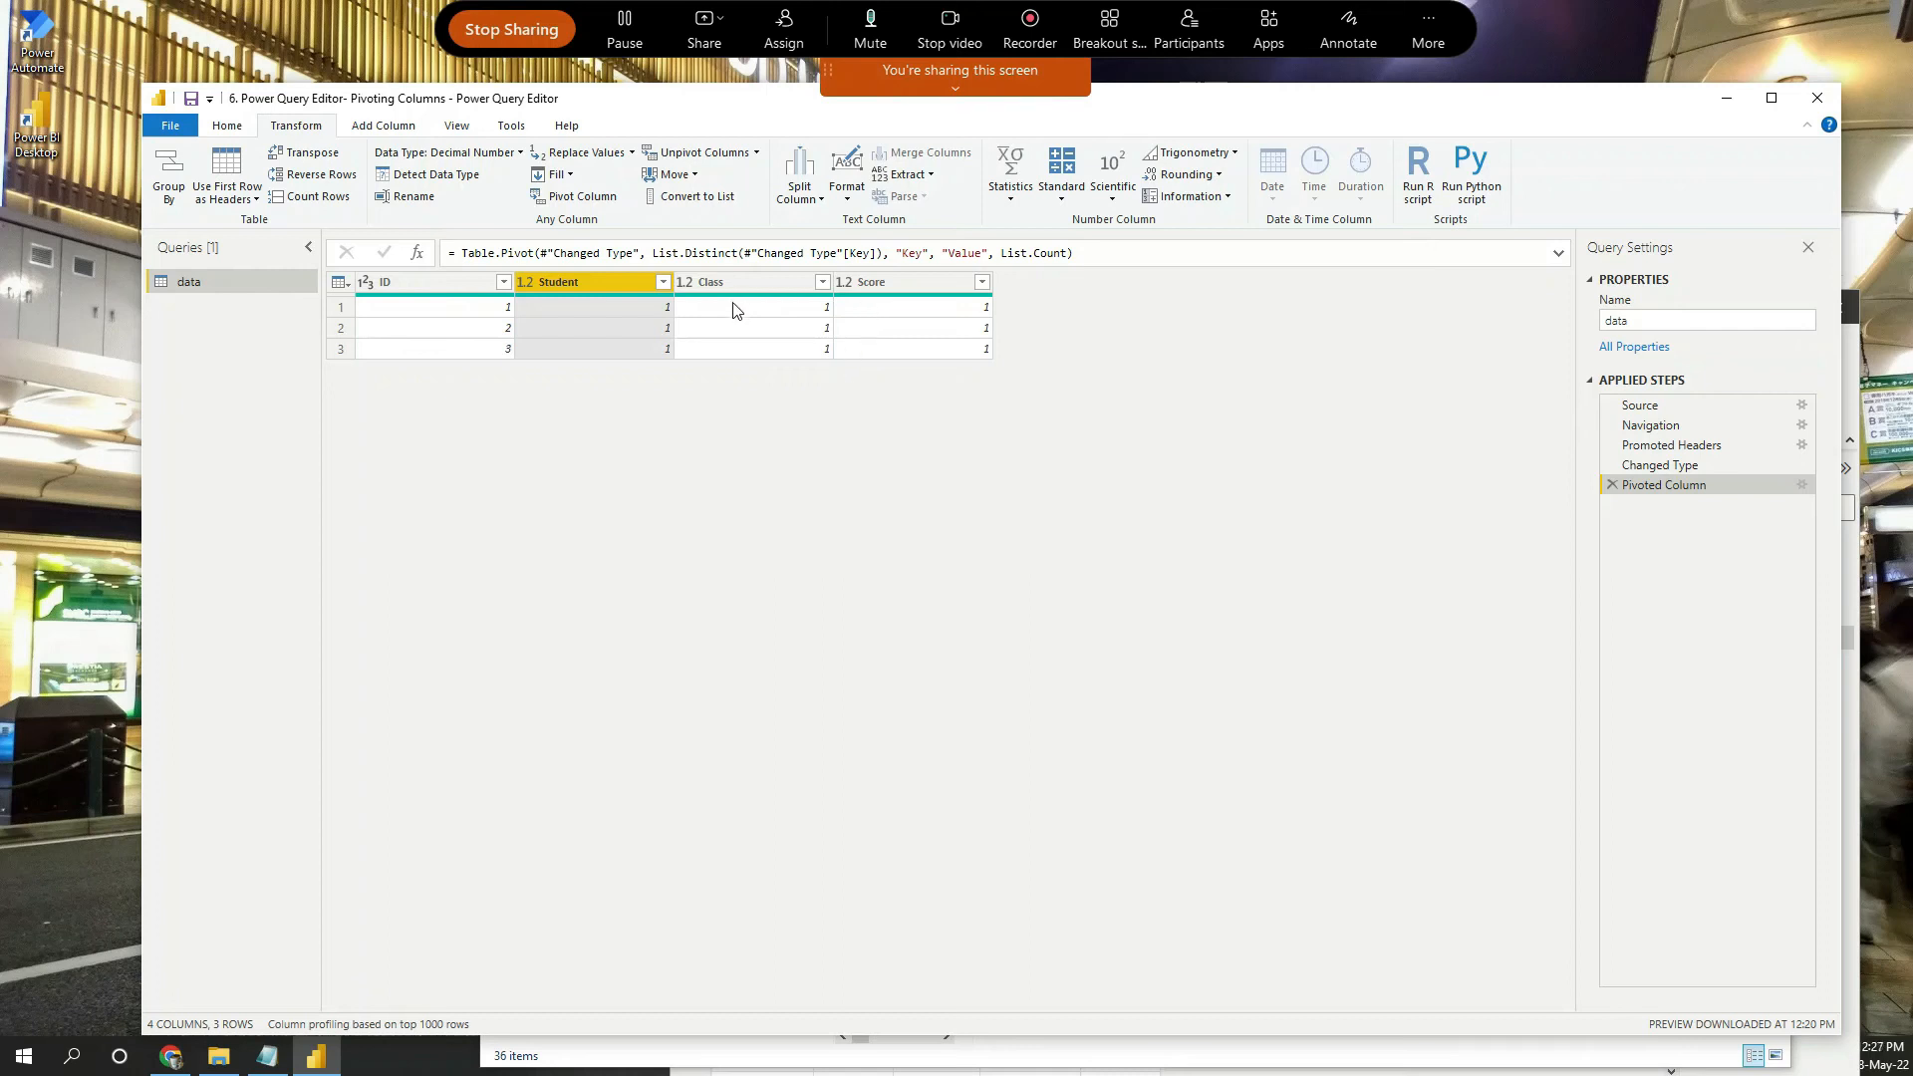
# Remove the Pivoted Column step from the data query's applied steps.
pyautogui.moveTo(1159, 112); pyautogui.dragTo(1133, 69)
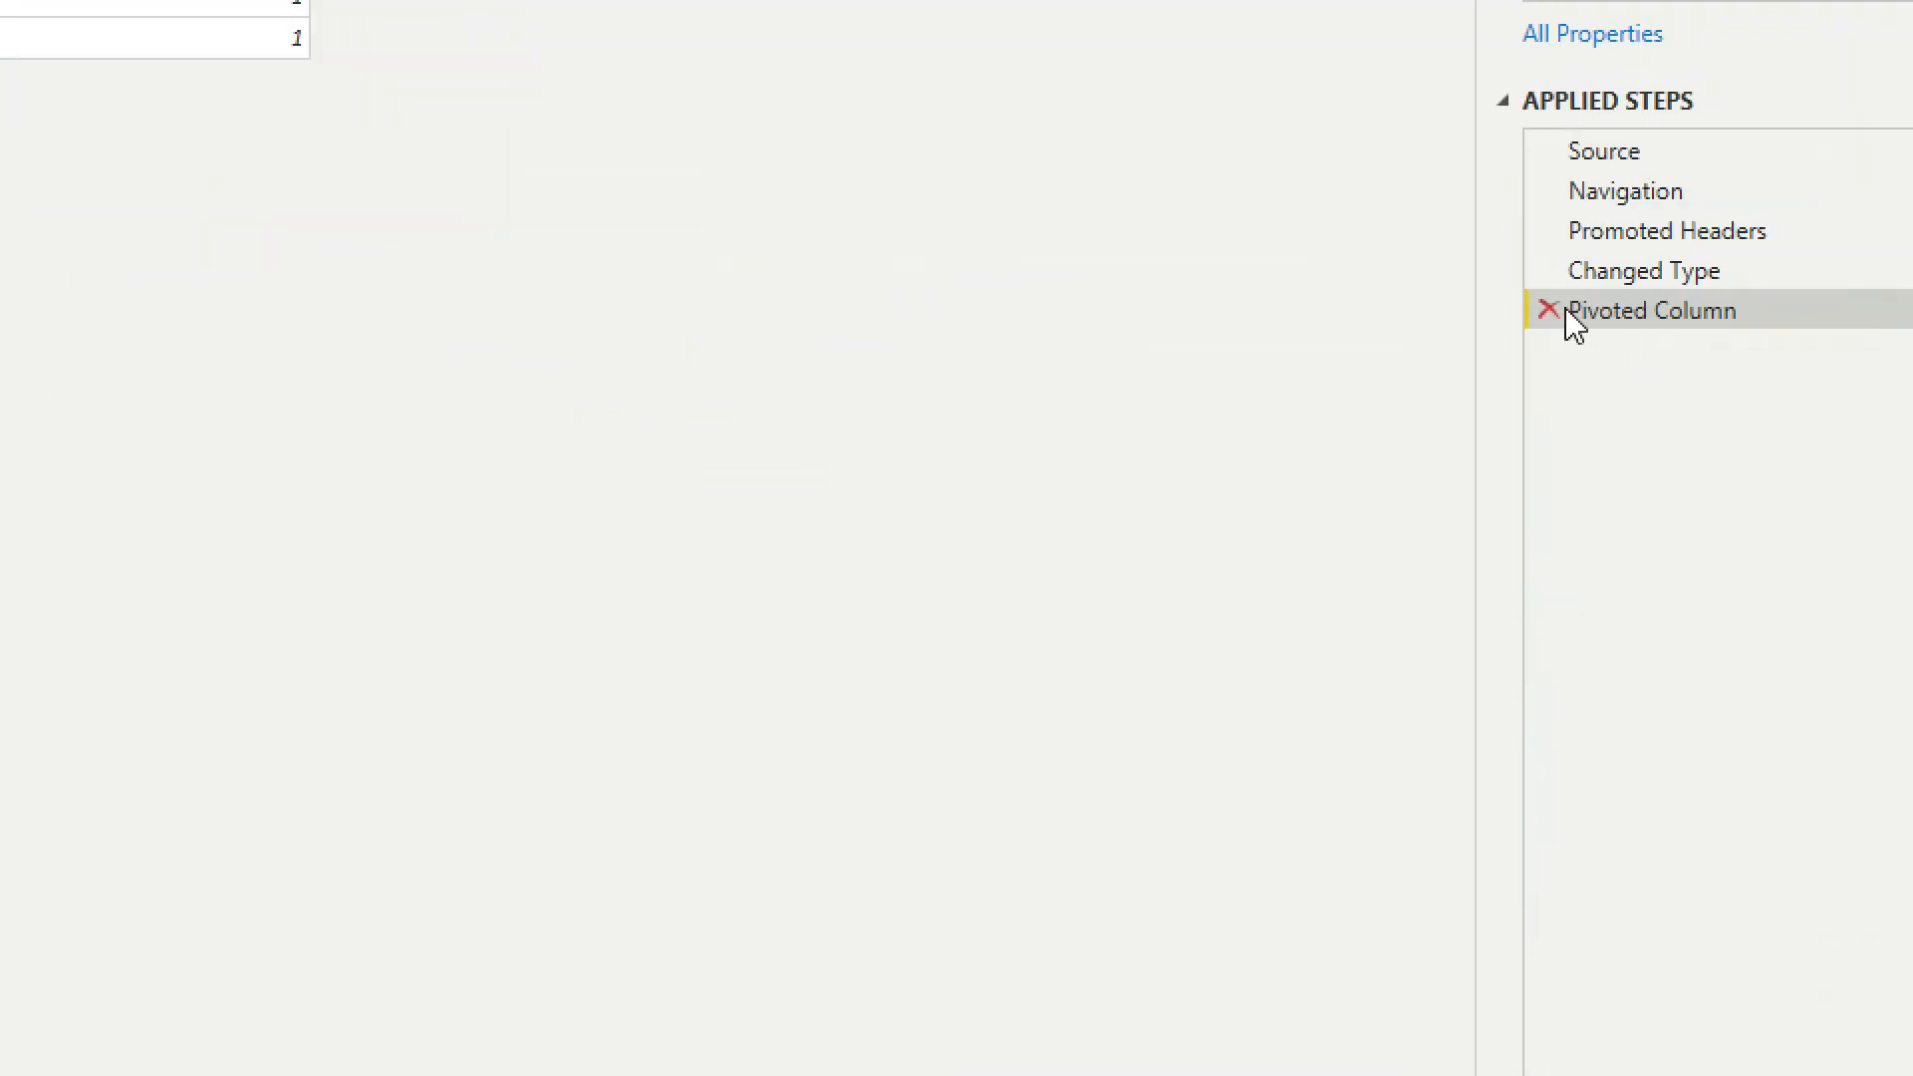
pyautogui.click(1557, 309)
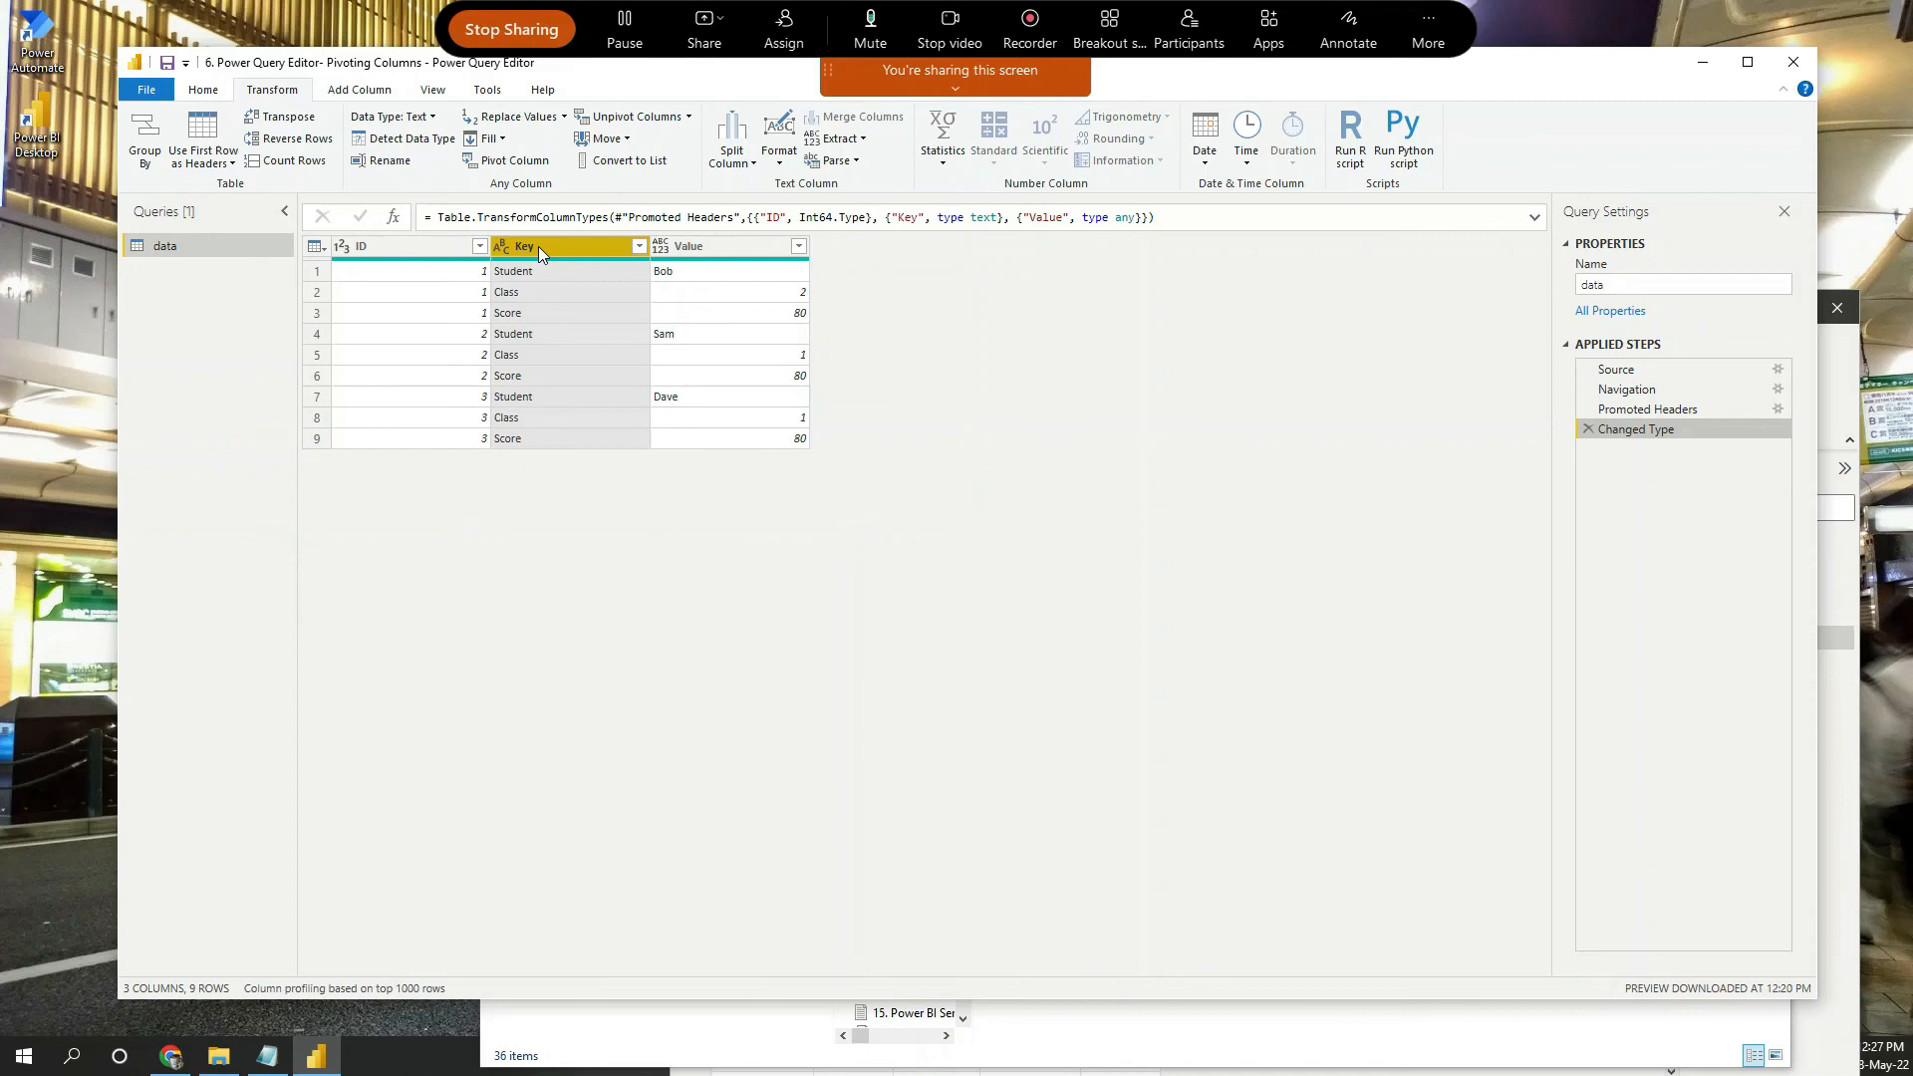
# Start Pivot Column on the Key column, choose Value as the values column, and expand the advanced options.
pyautogui.click(508, 161)
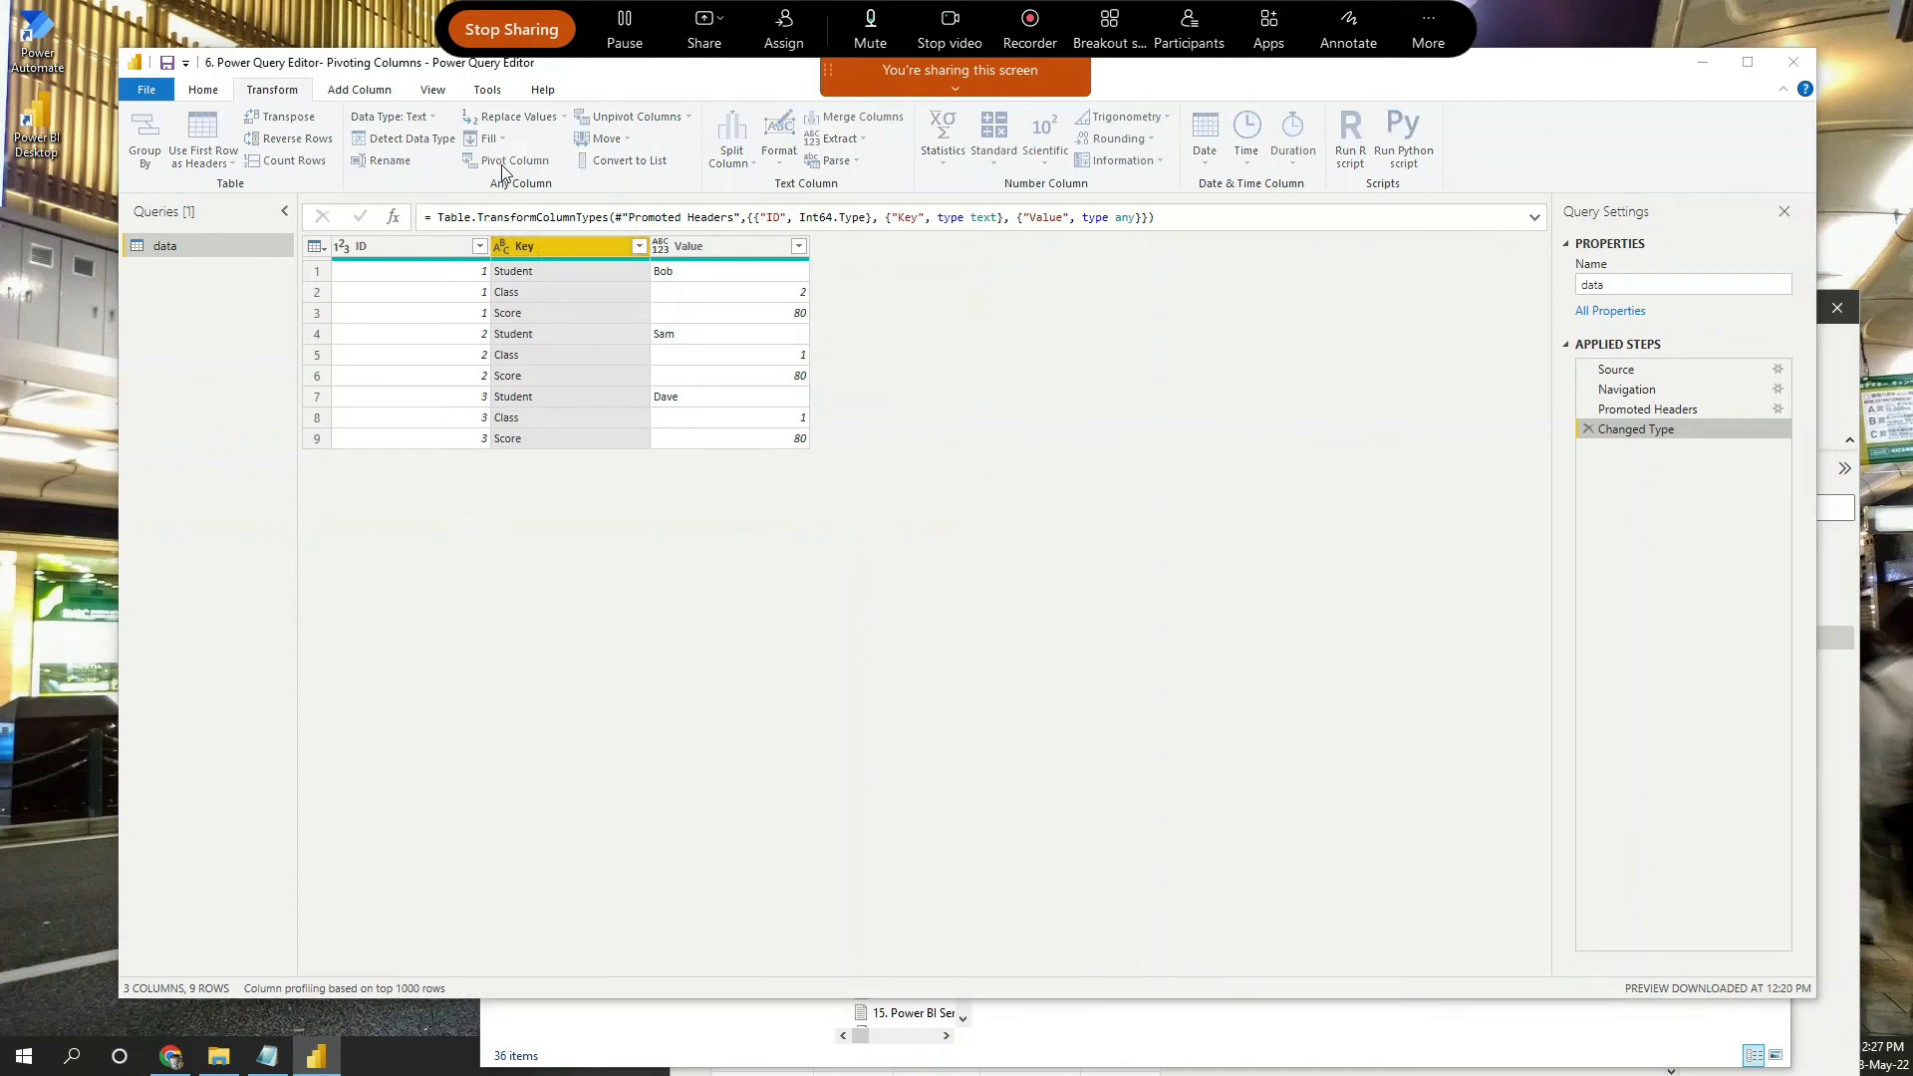
pyautogui.moveTo(917, 417); pyautogui.dragTo(807, 439)
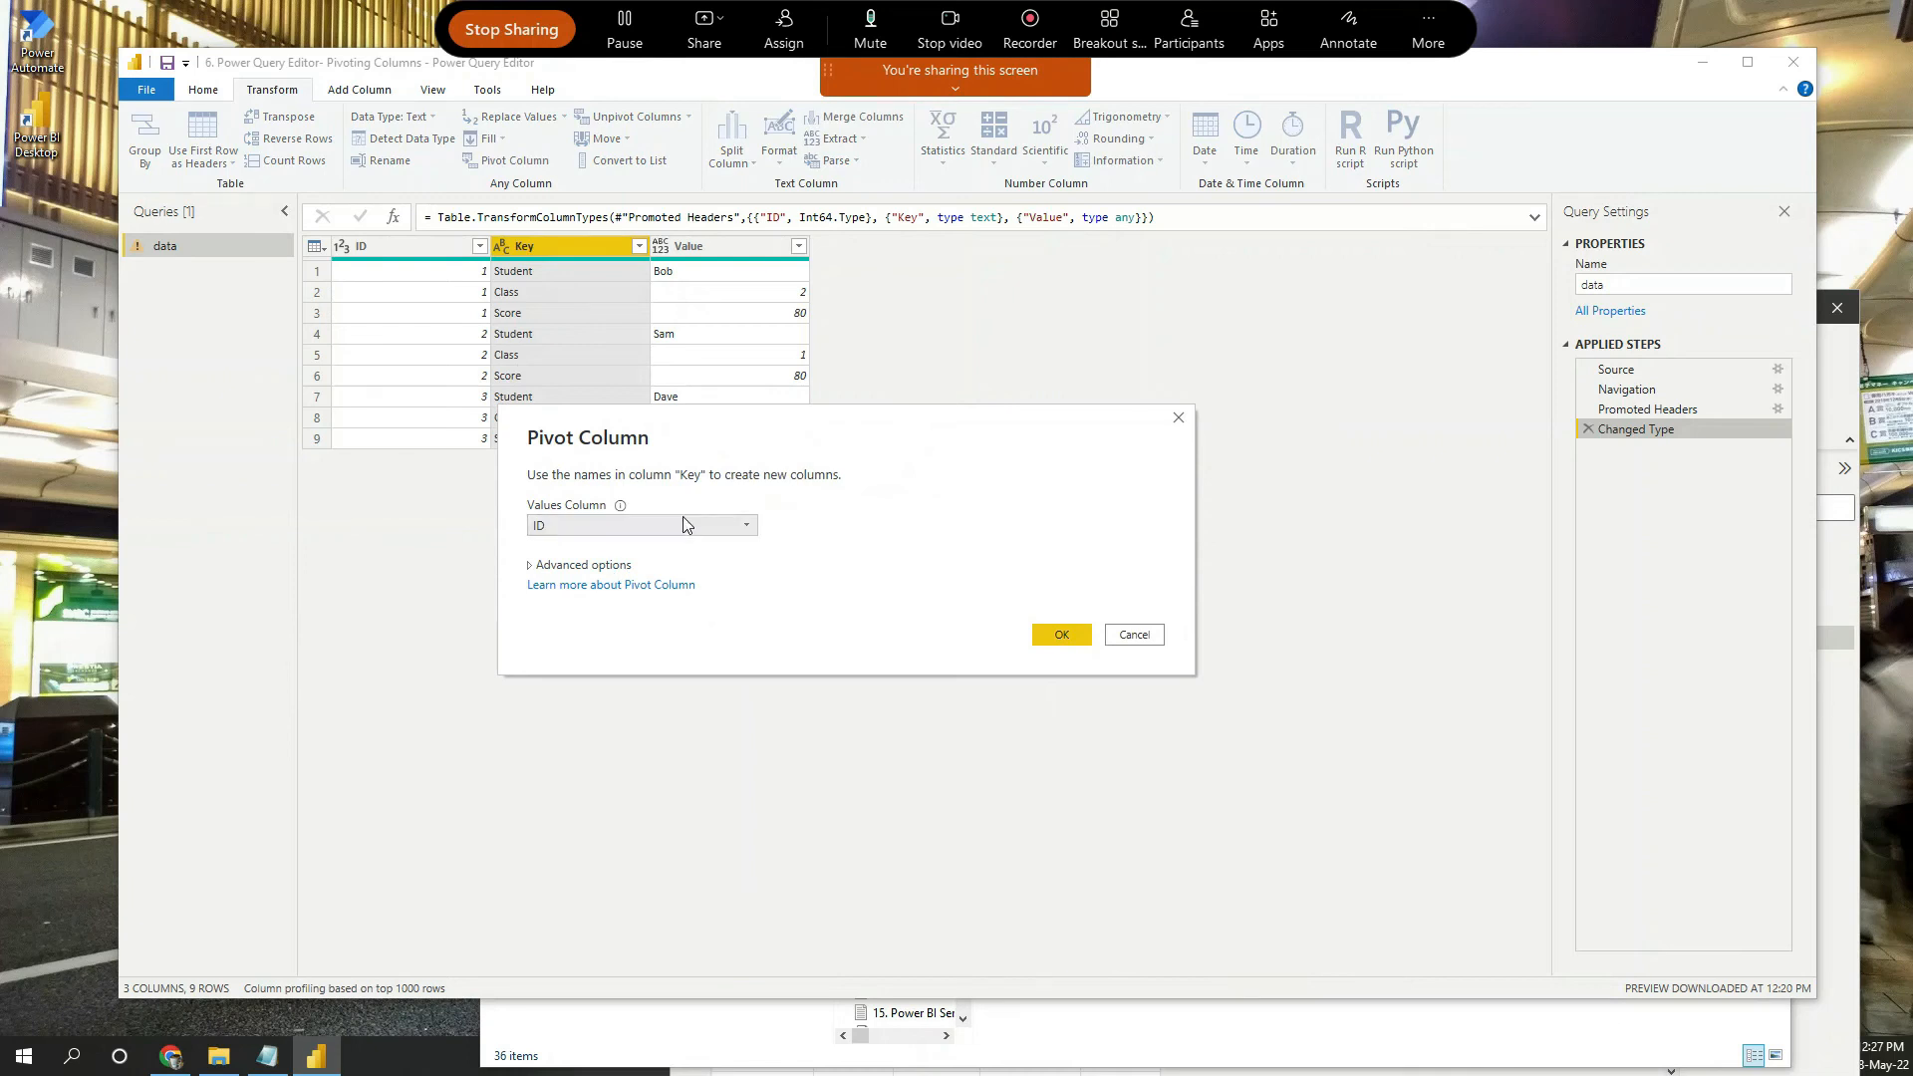
pyautogui.click(587, 531)
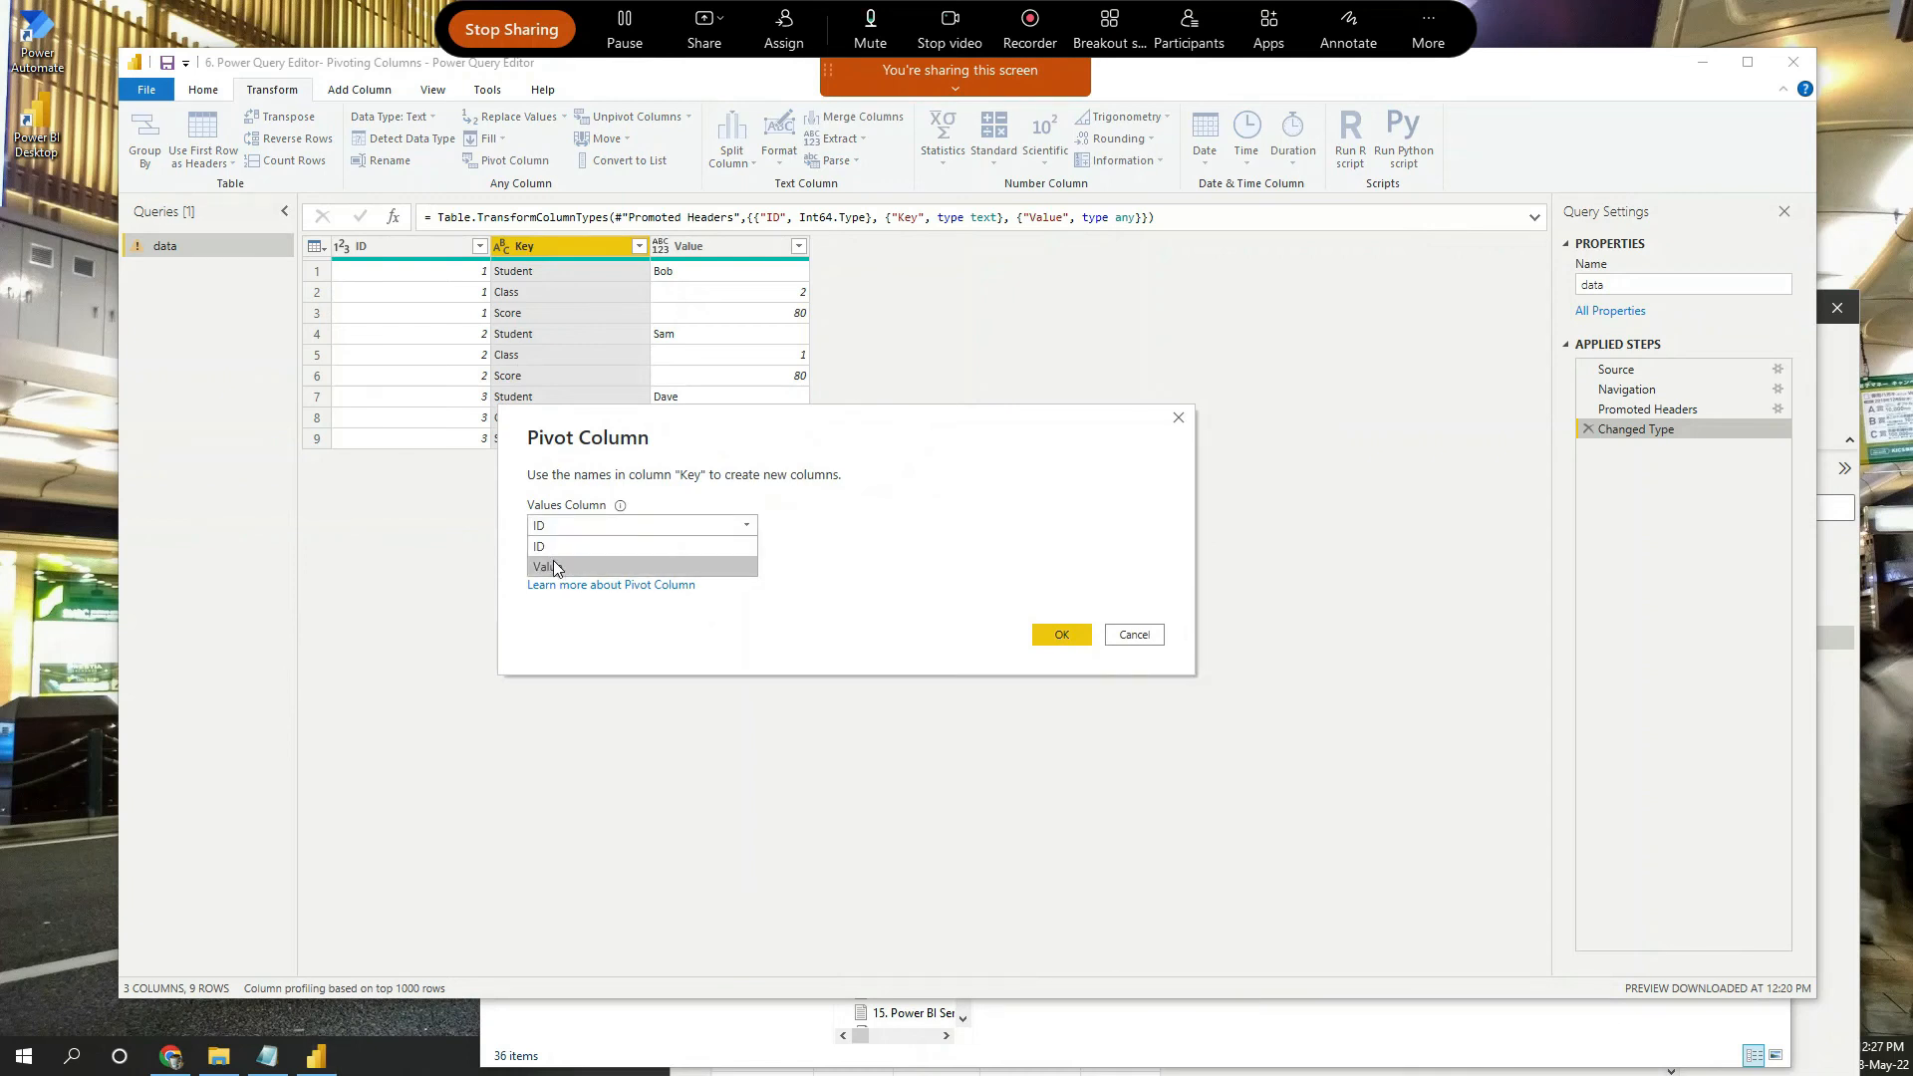
pyautogui.click(553, 564)
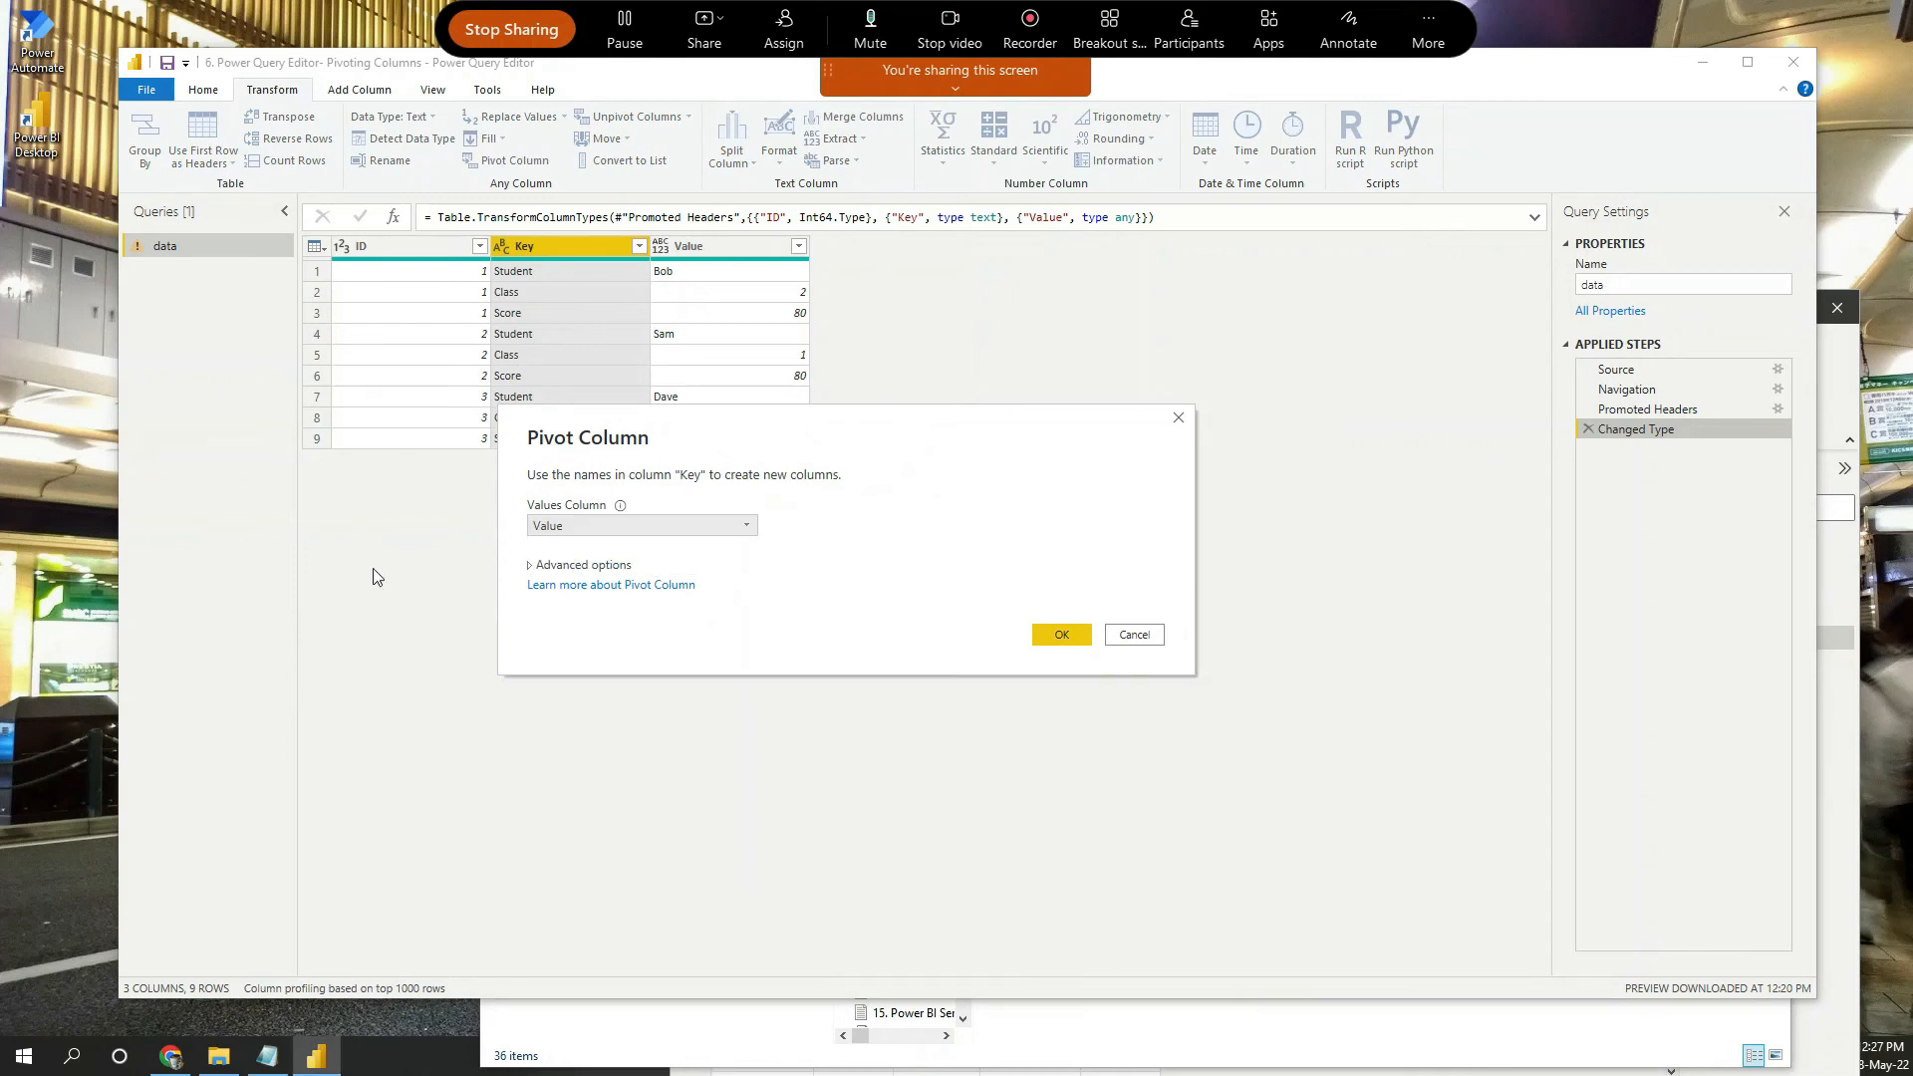
pyautogui.click(532, 573)
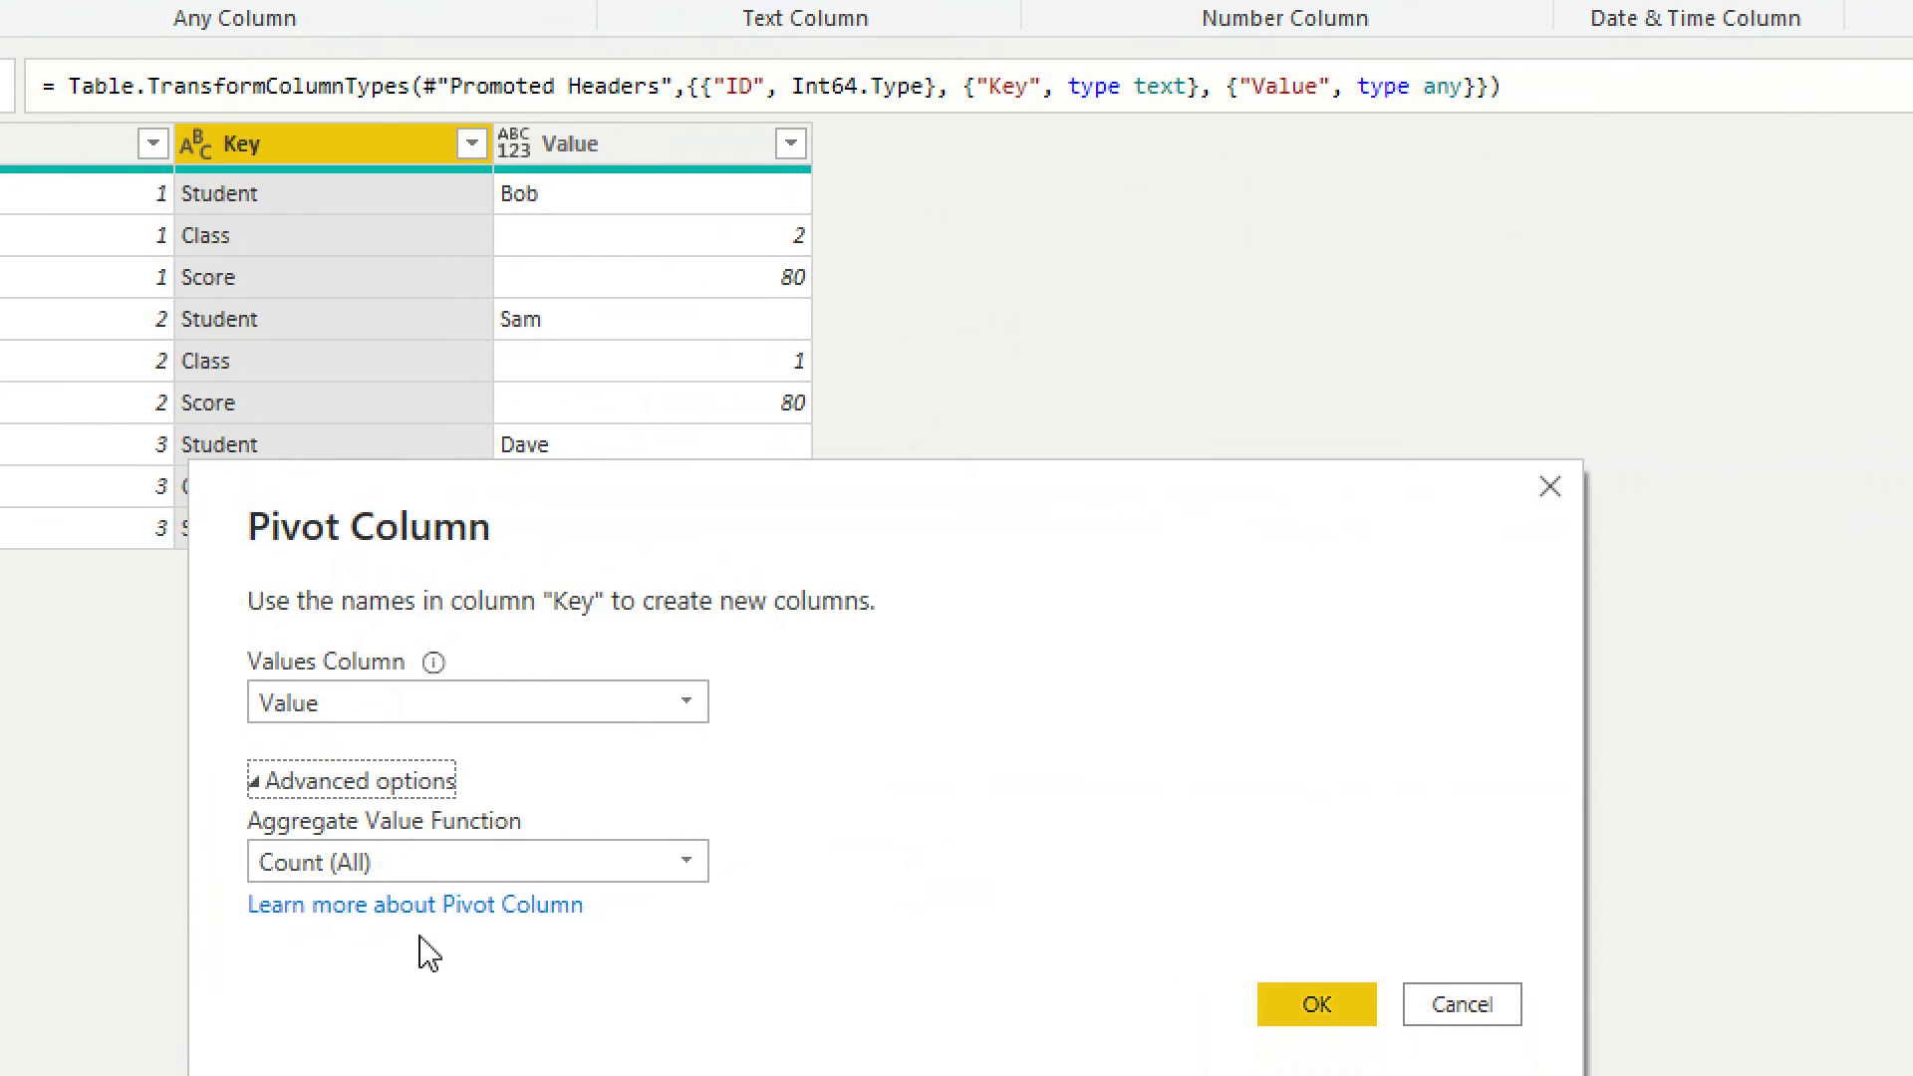
# Set the aggregate value function to Don't Aggregate and apply the pivot of the Key column.
pyautogui.click(690, 866)
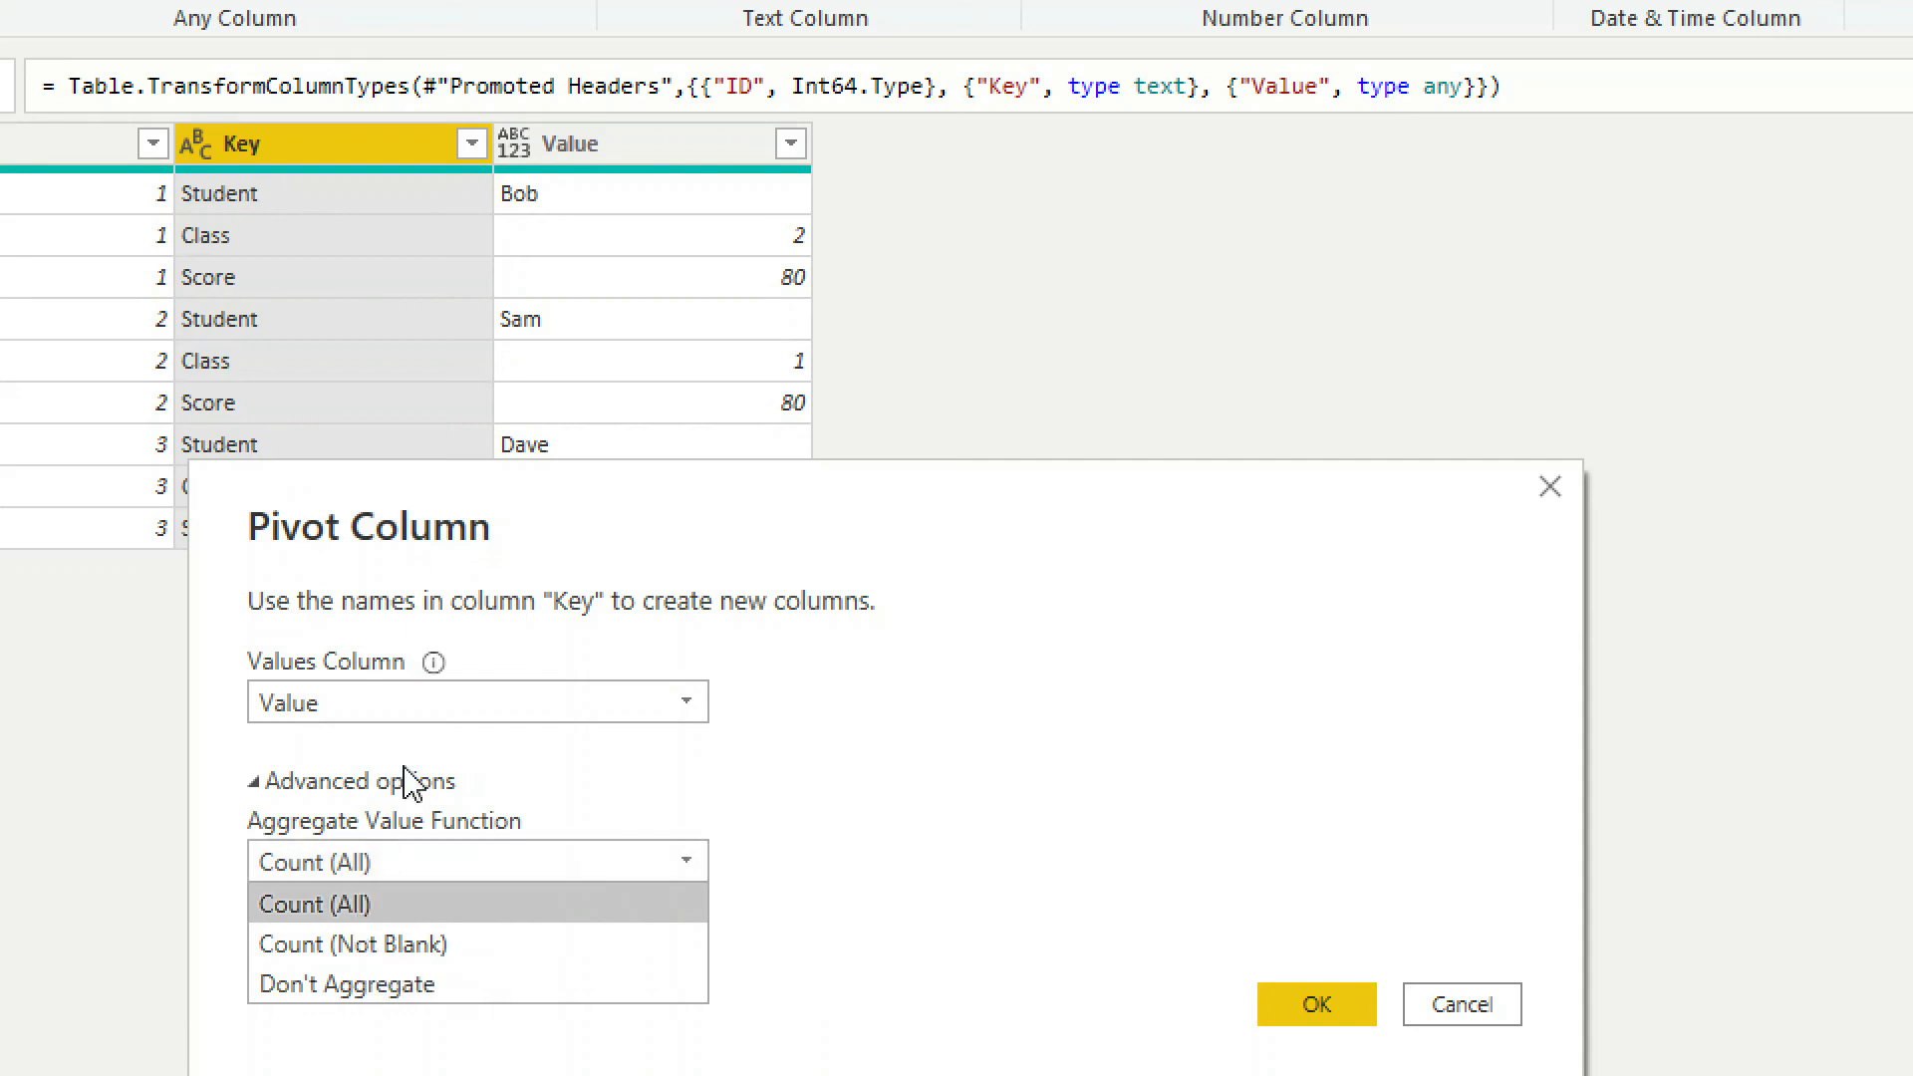
pyautogui.click(506, 520)
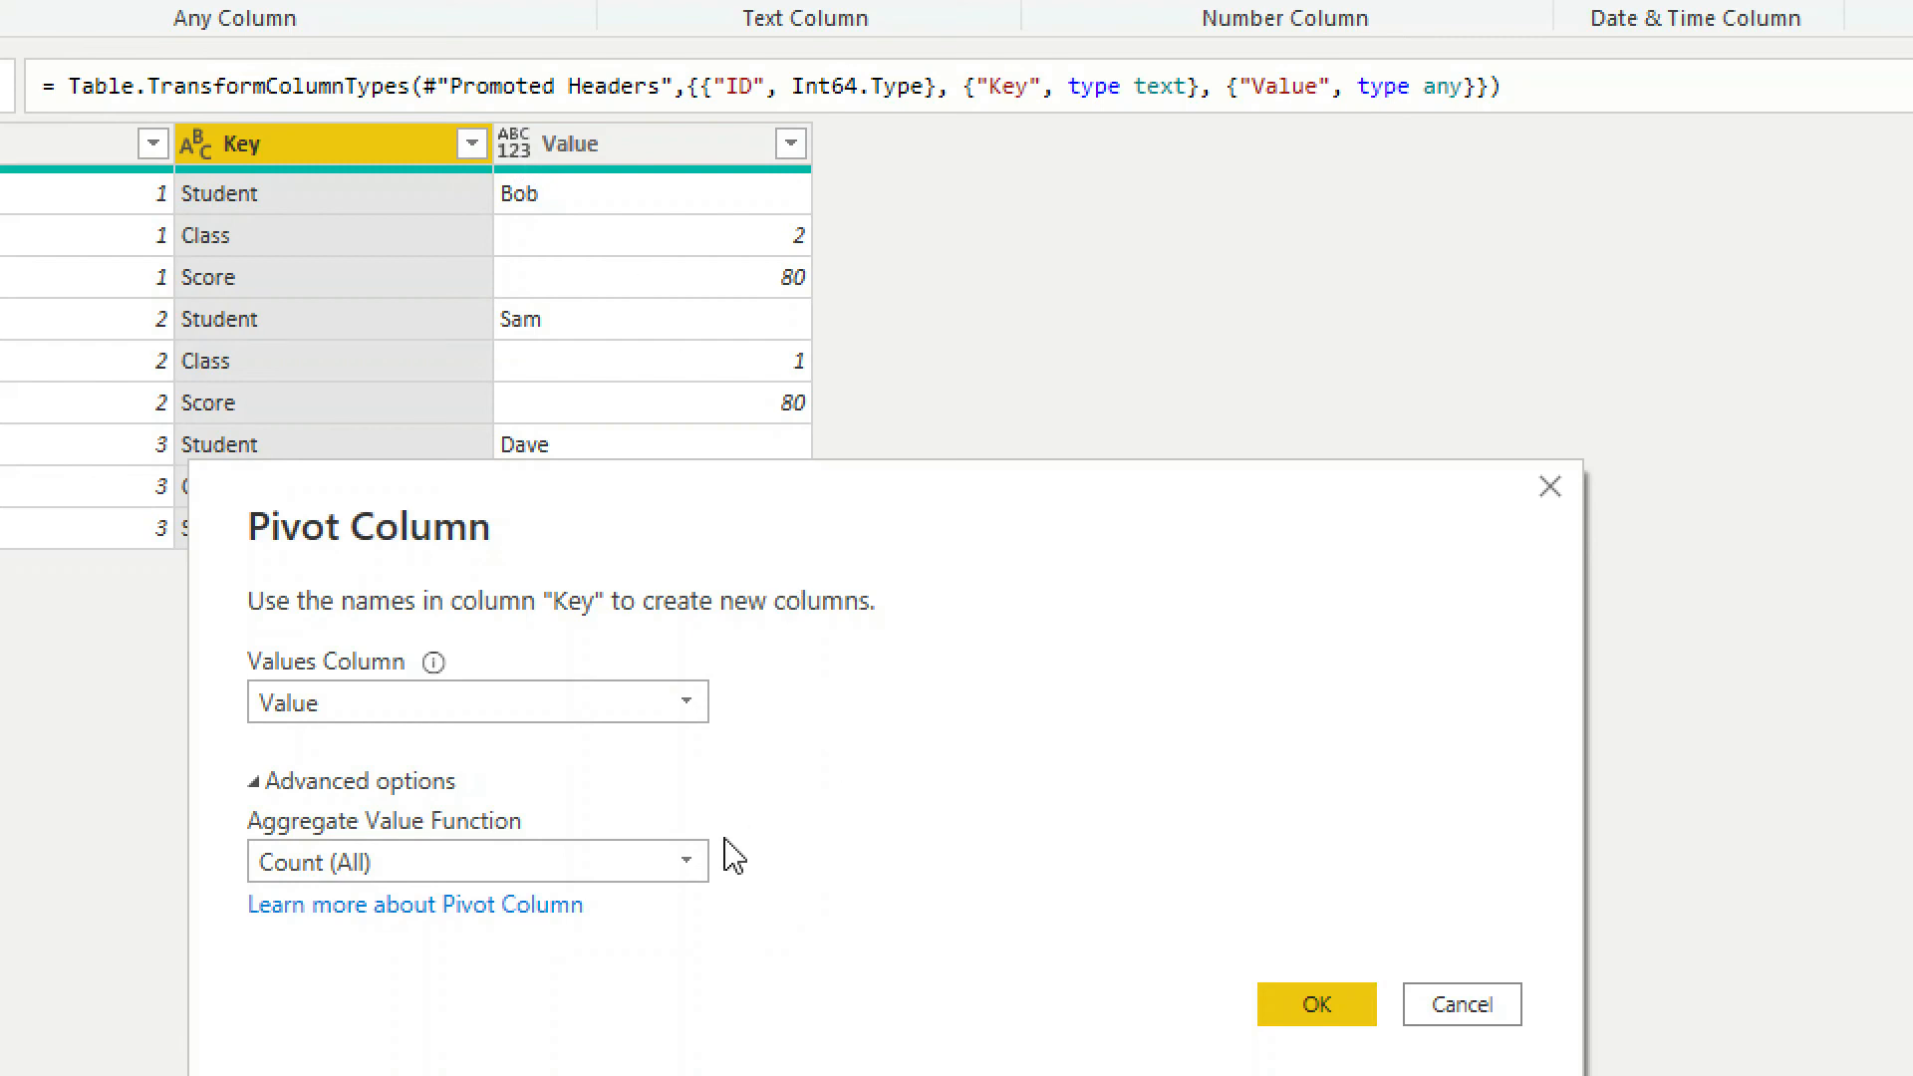
pyautogui.click(695, 859)
pyautogui.click(507, 974)
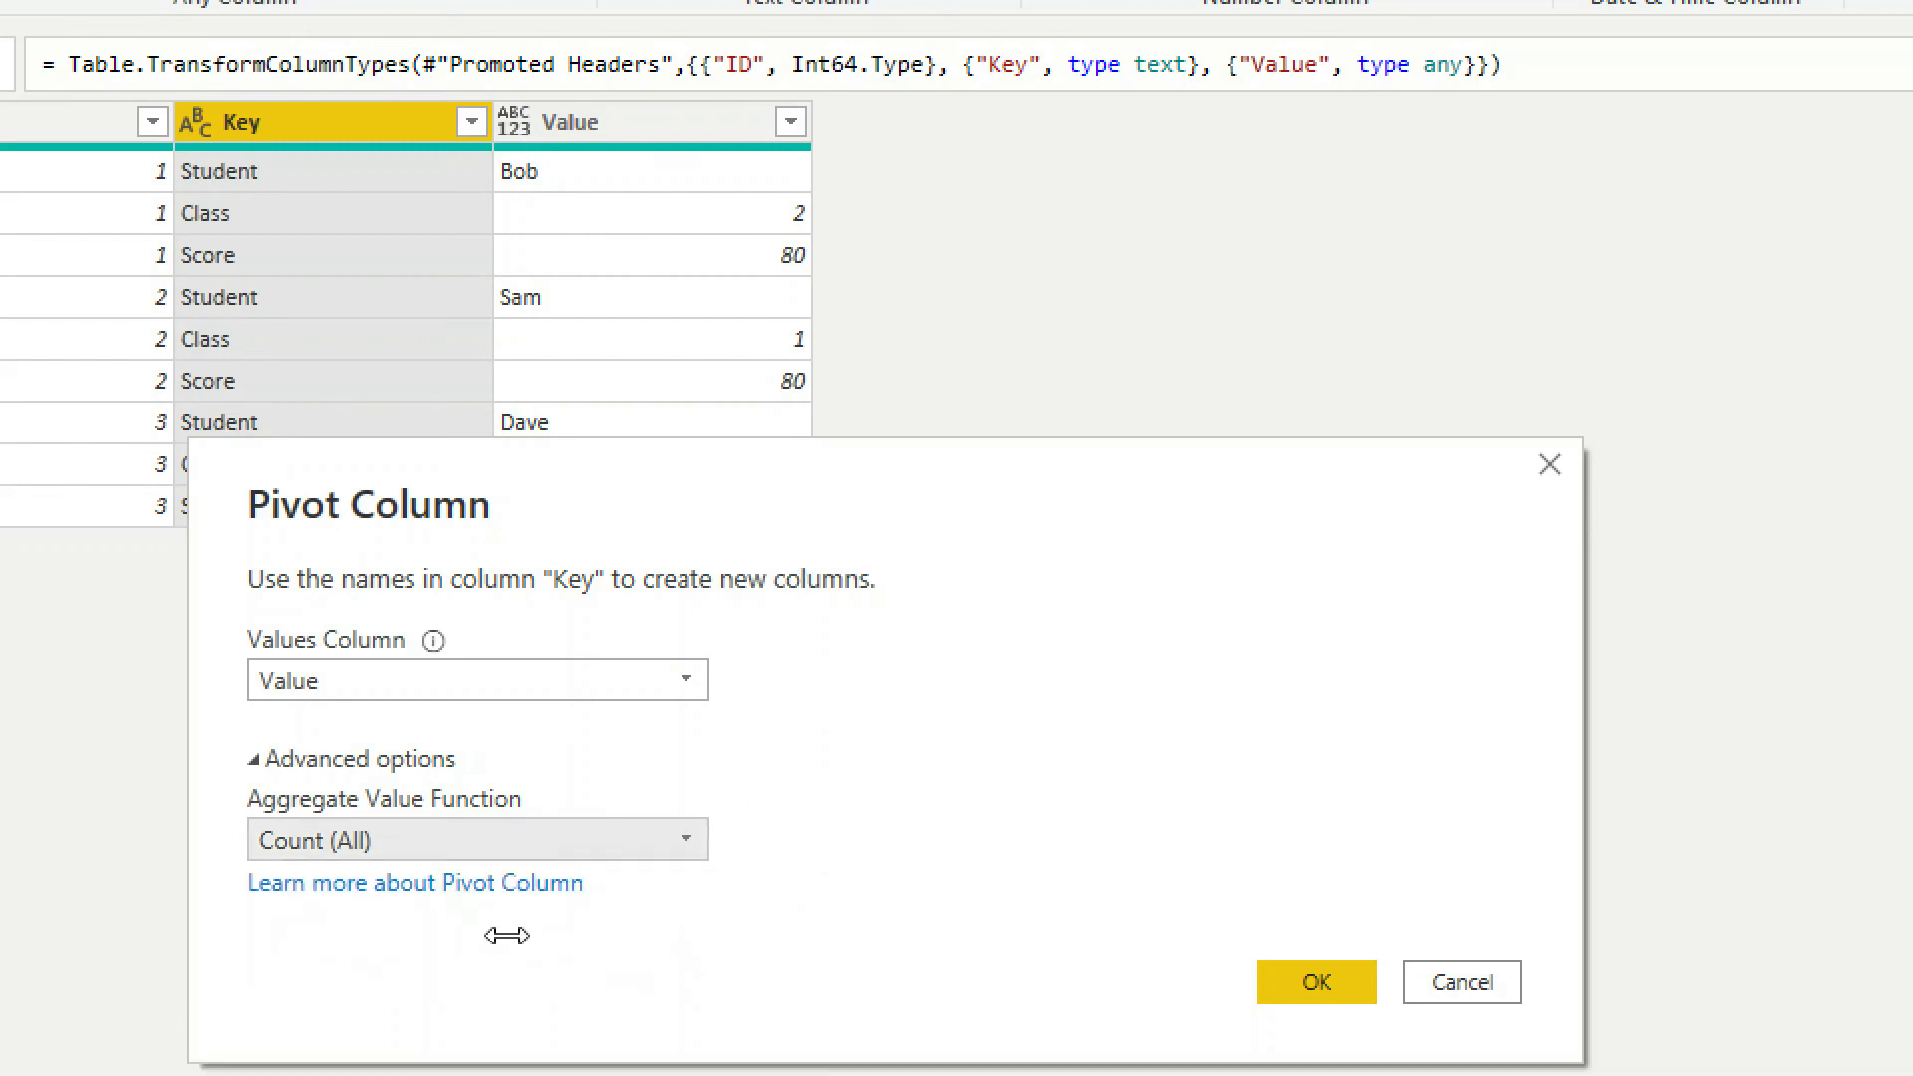
pyautogui.click(427, 840)
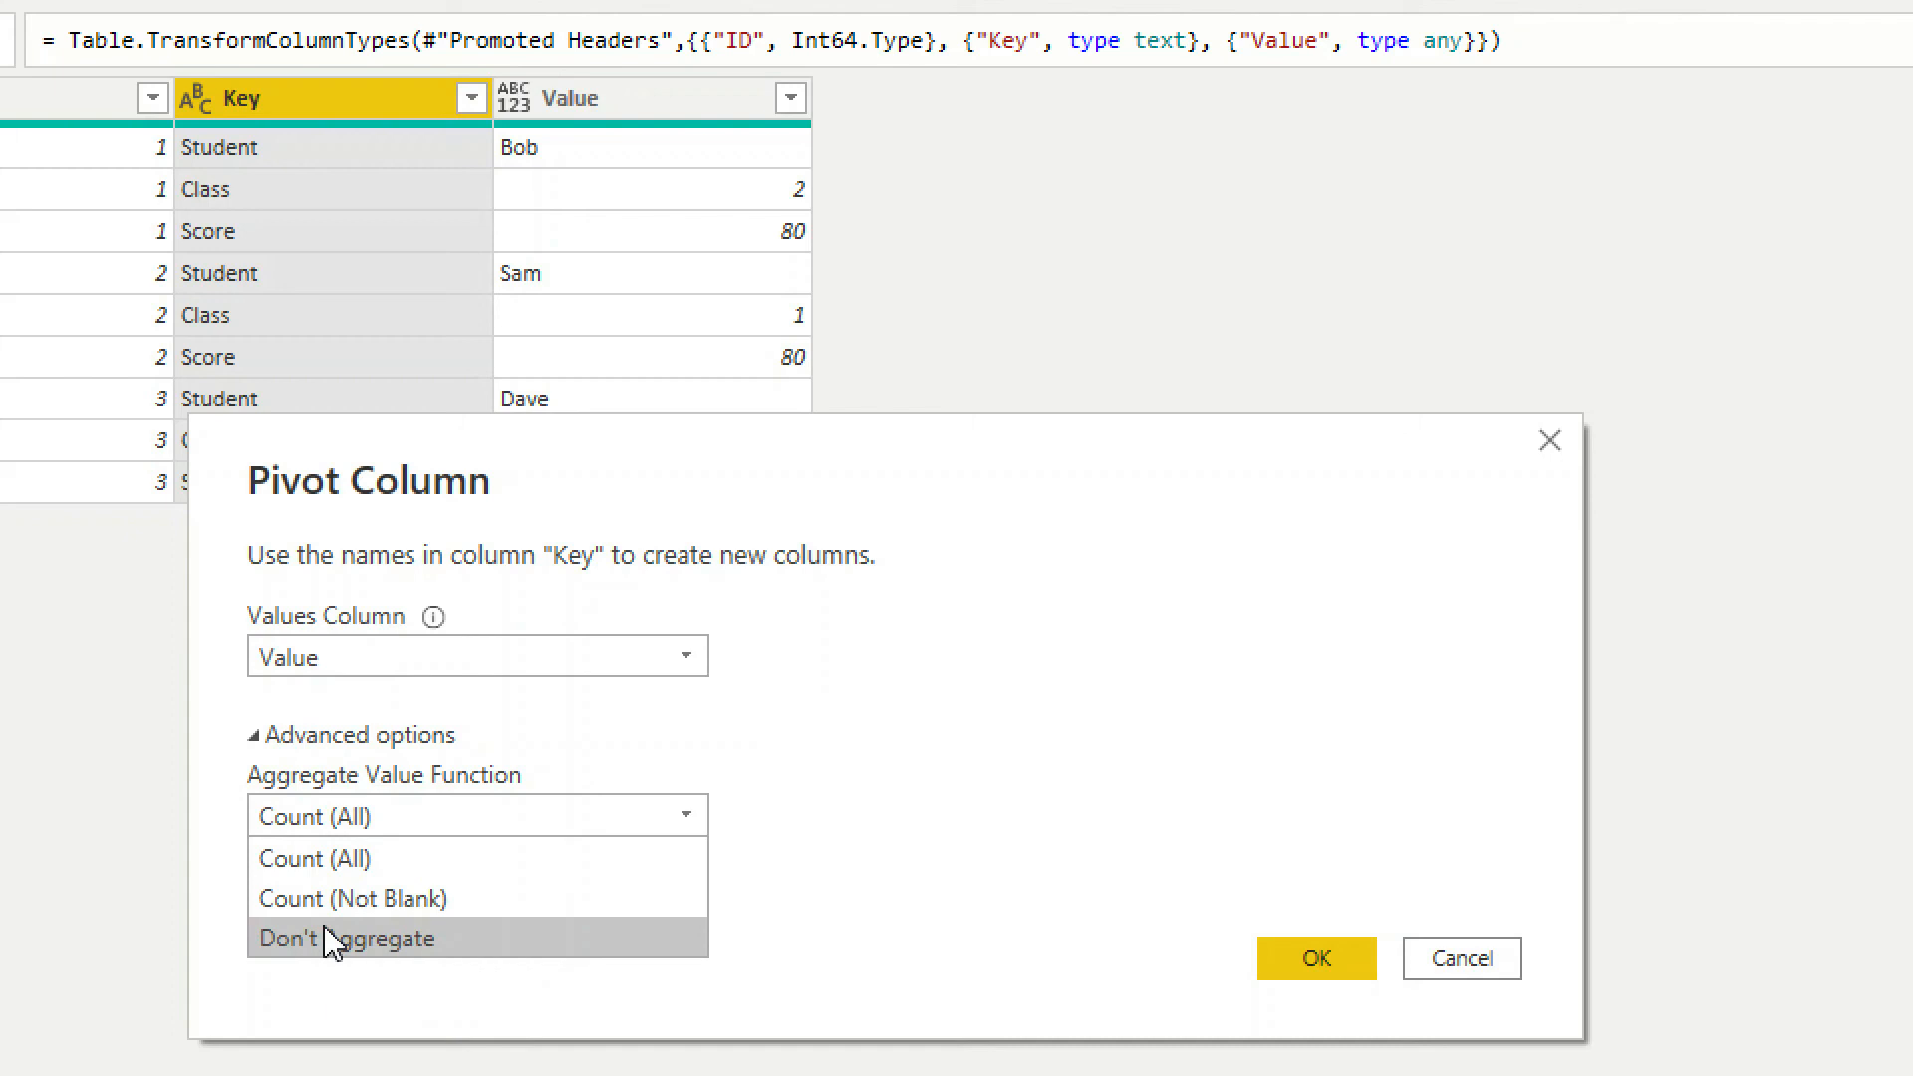
pyautogui.click(332, 939)
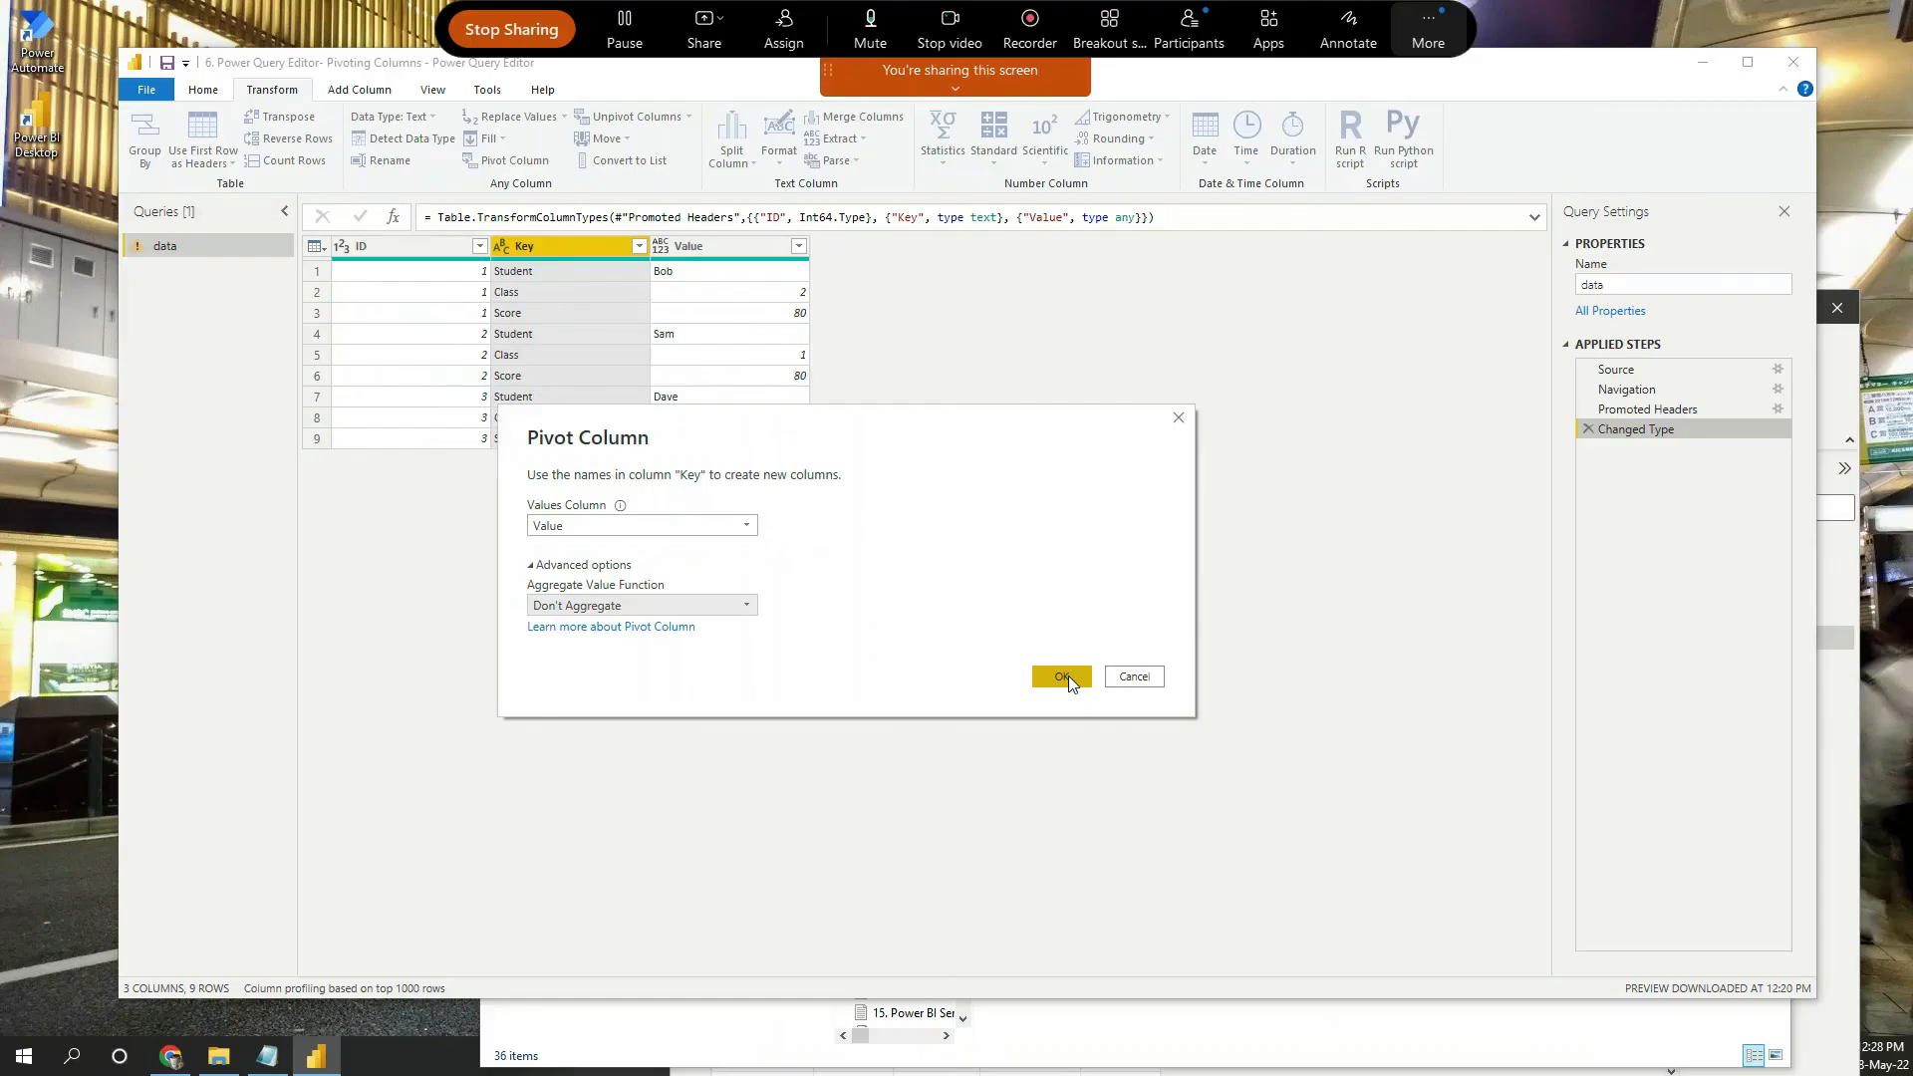
pyautogui.click(1062, 677)
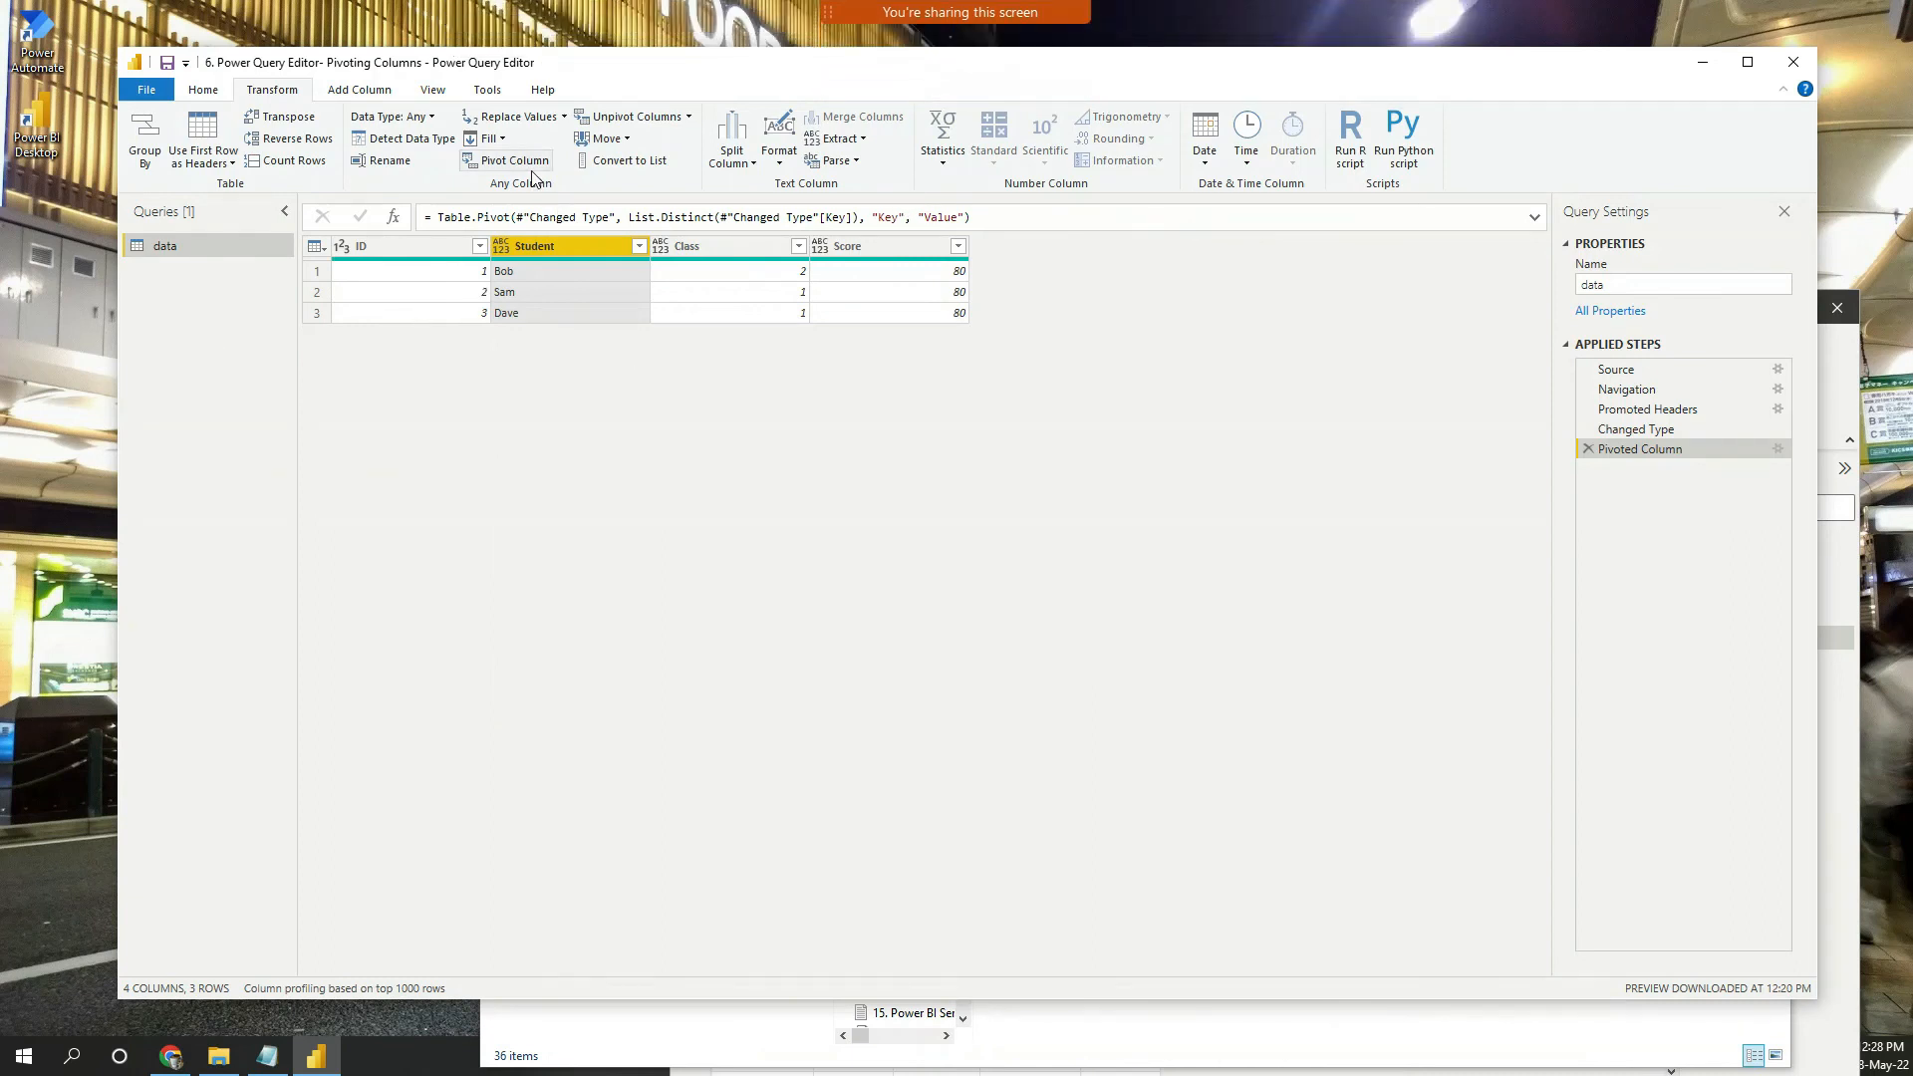
# Close the Power Query Editor and apply the pivoted data query to the report.
pyautogui.moveTo(727, 67); pyautogui.dragTo(688, 43)
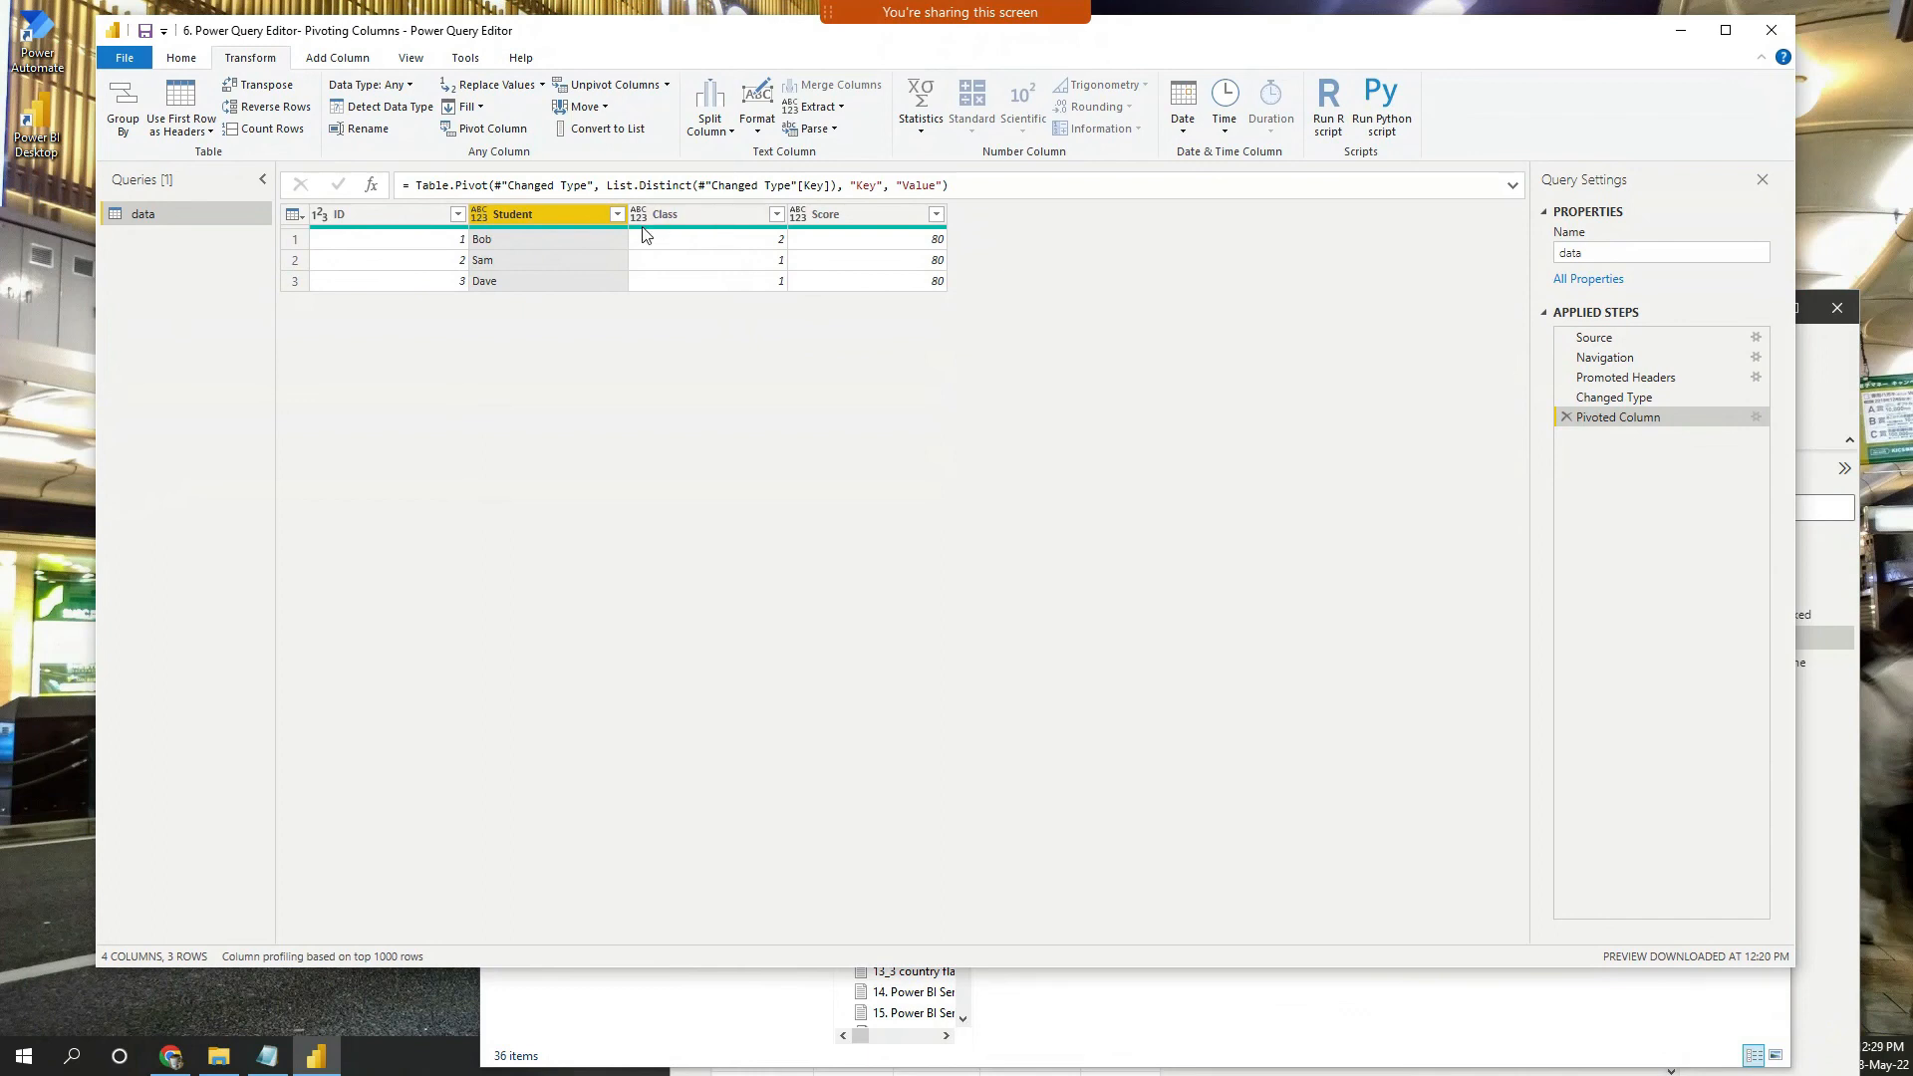
pyautogui.moveTo(643, 232)
pyautogui.click(180, 62)
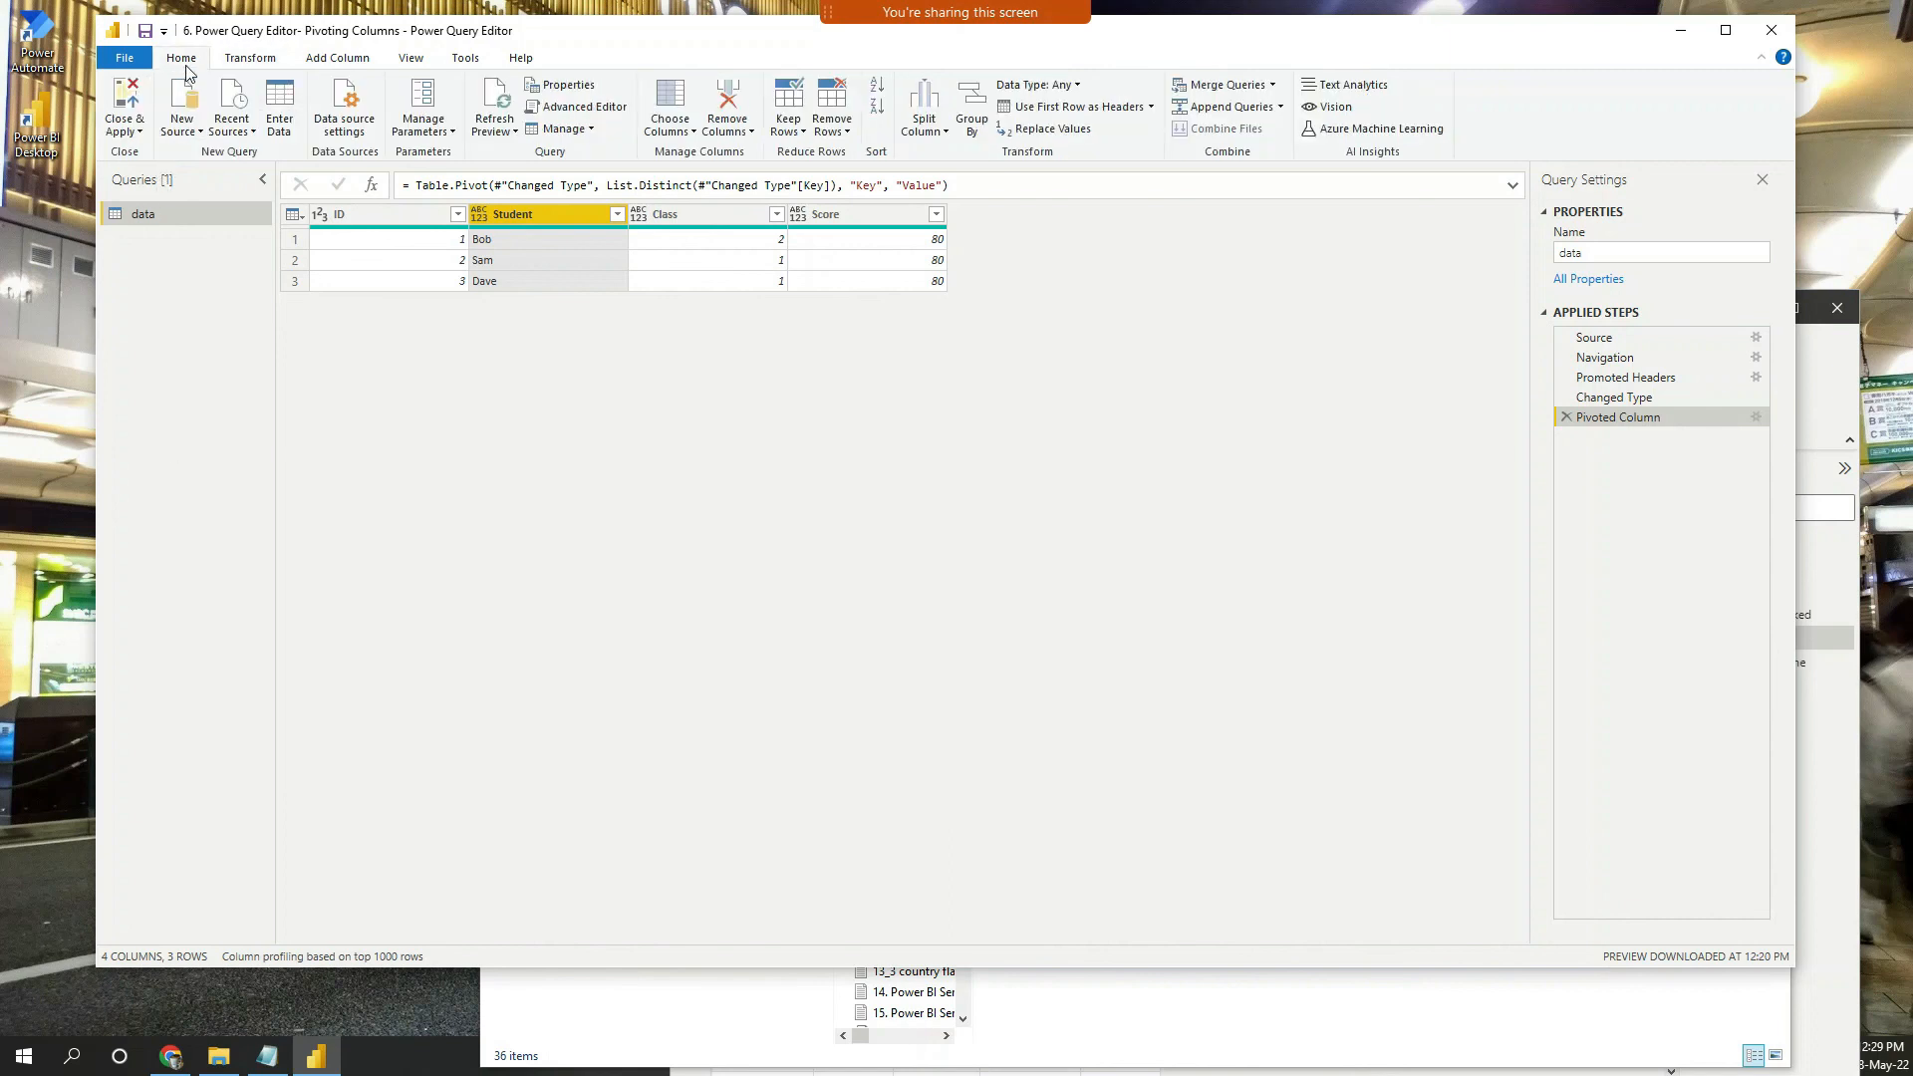
pyautogui.click(114, 135)
pyautogui.click(150, 153)
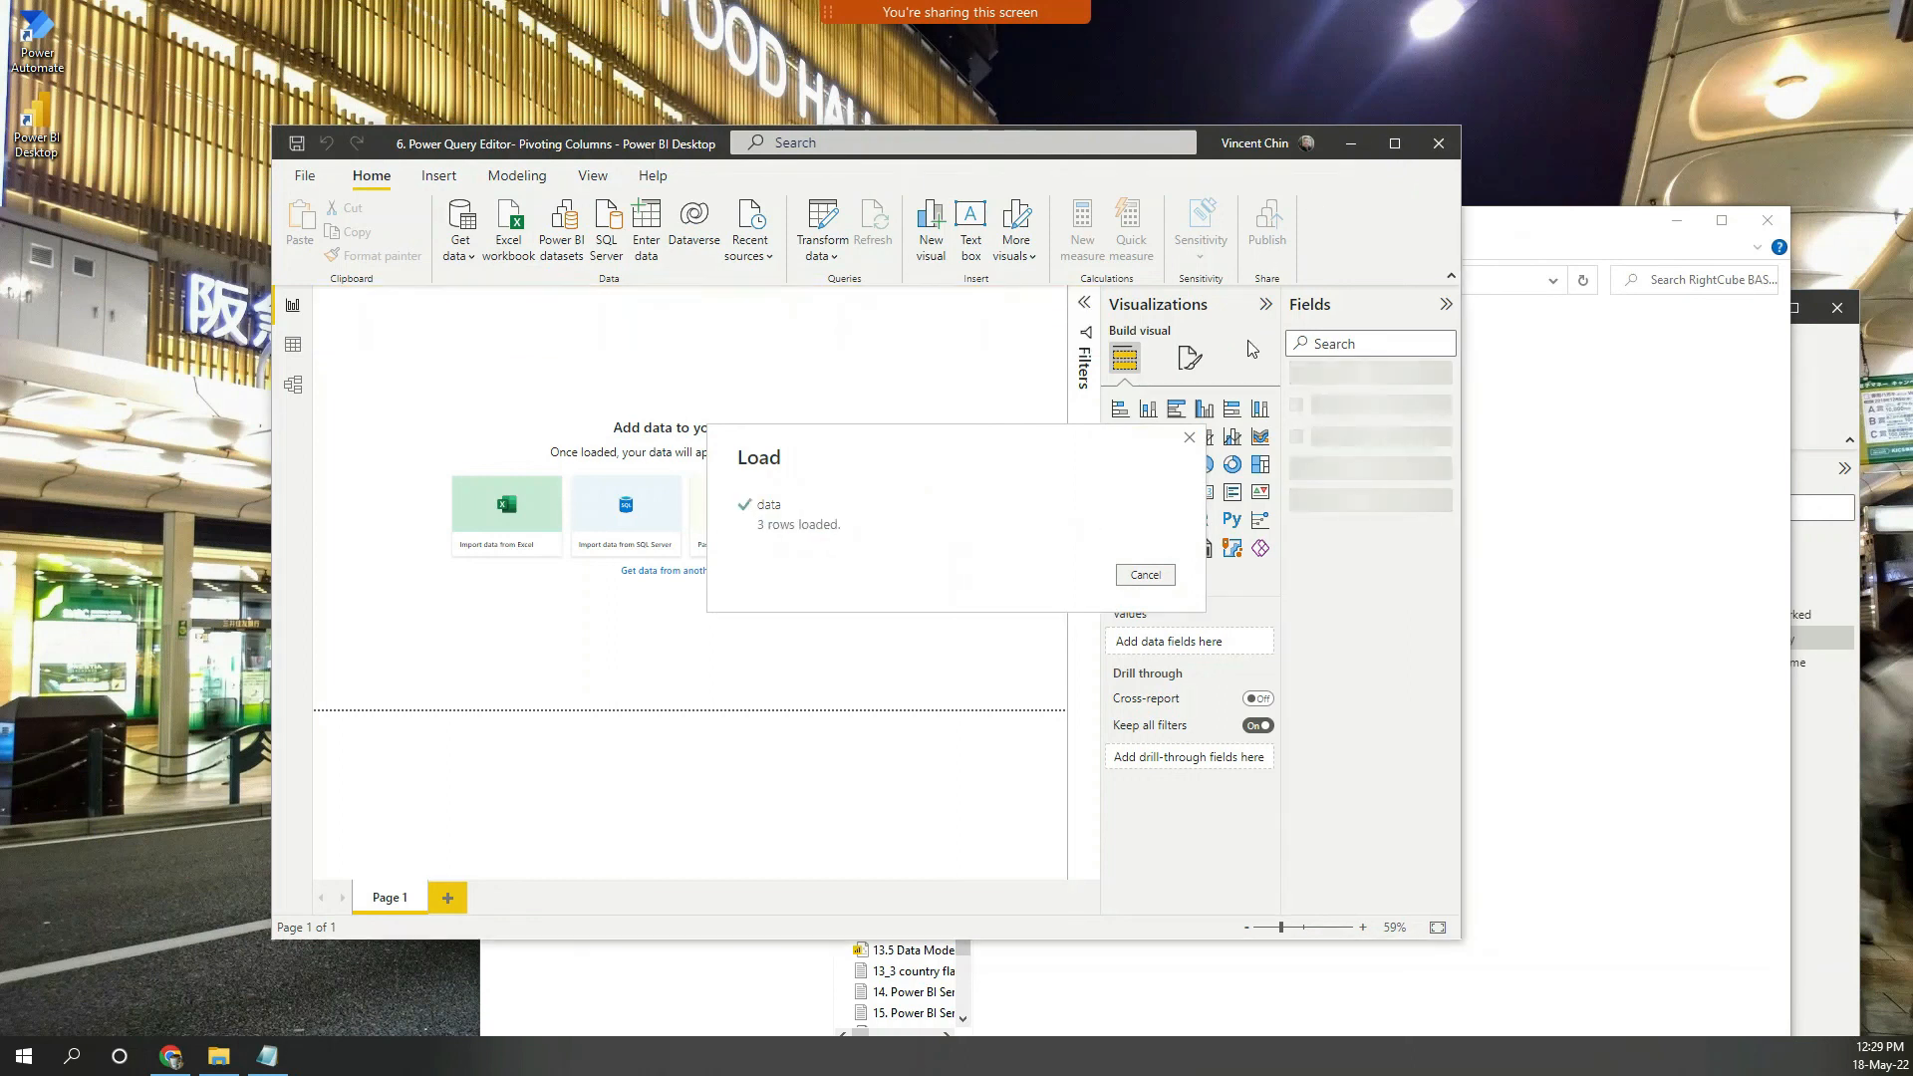
# Maximize the report window, view the rows of the loaded data table in Data view, and restore the window size.
pyautogui.click(1395, 144)
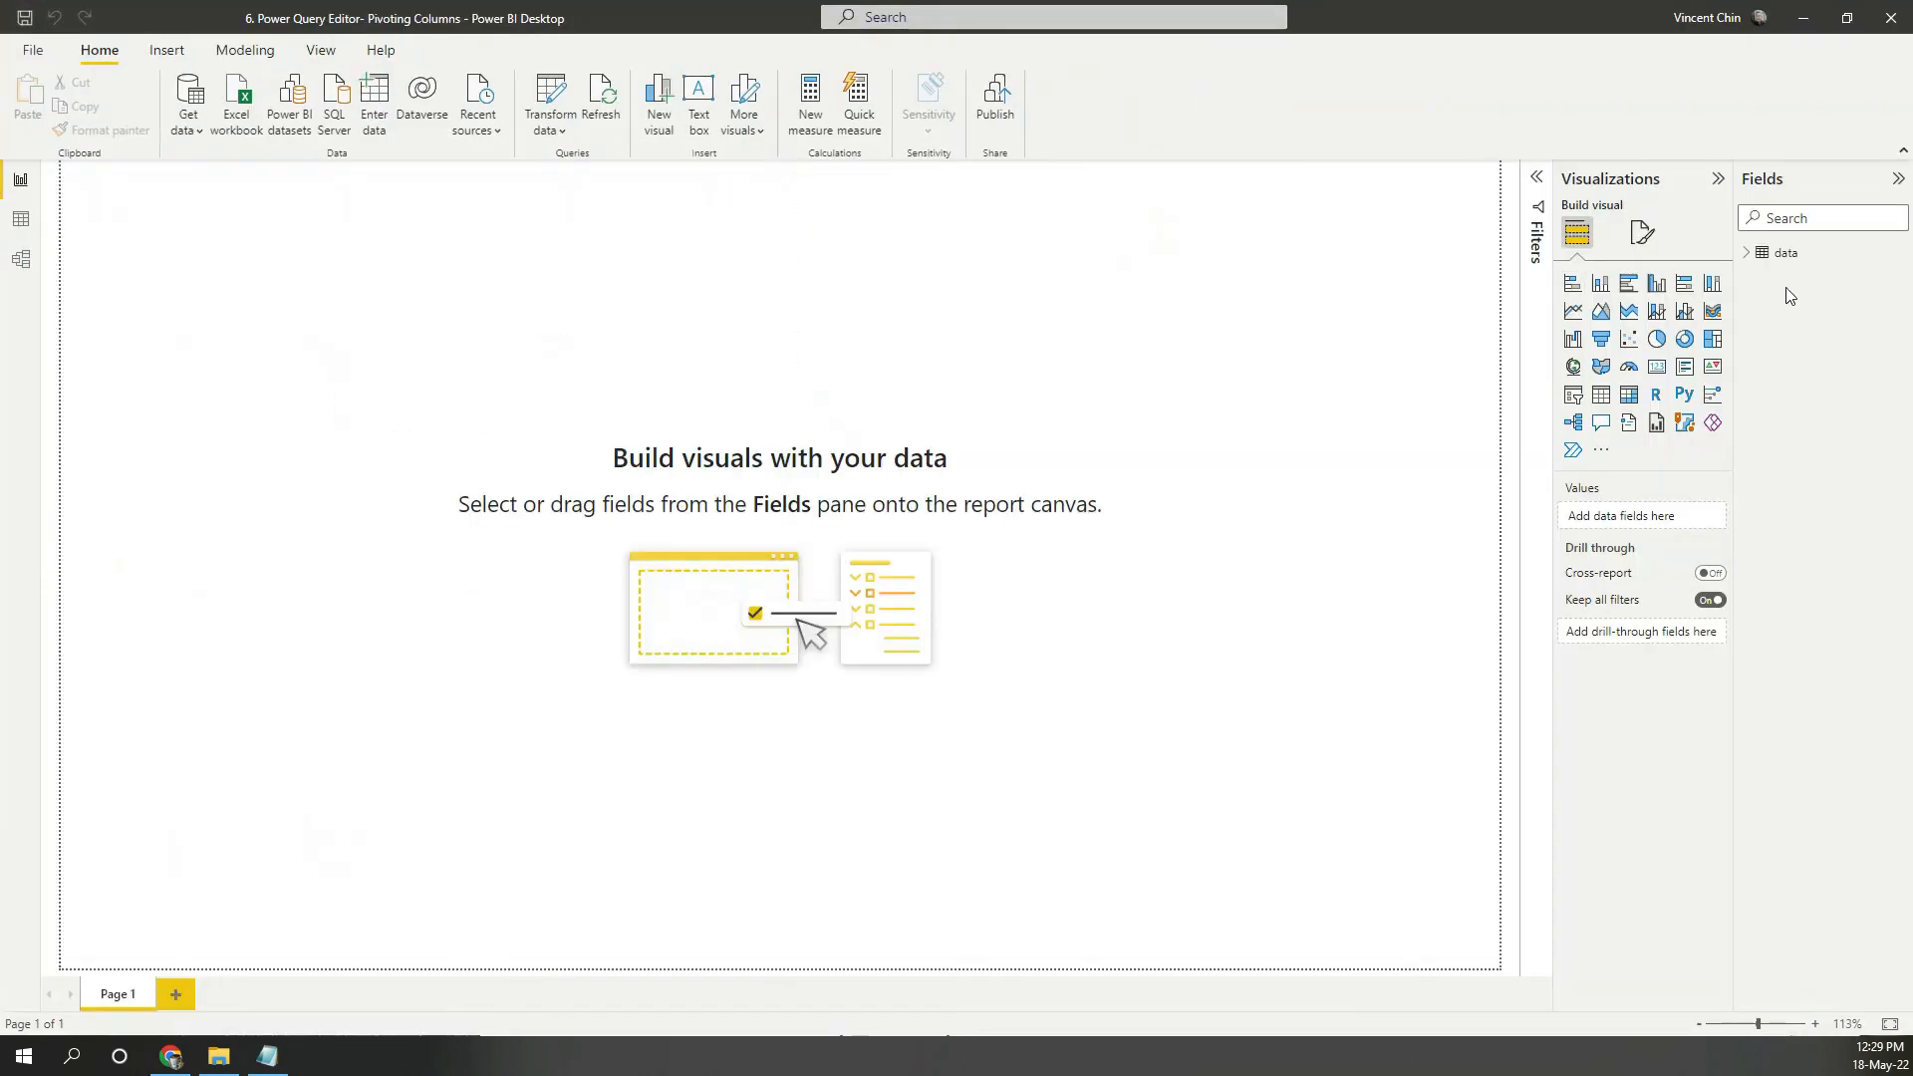
pyautogui.click(1789, 261)
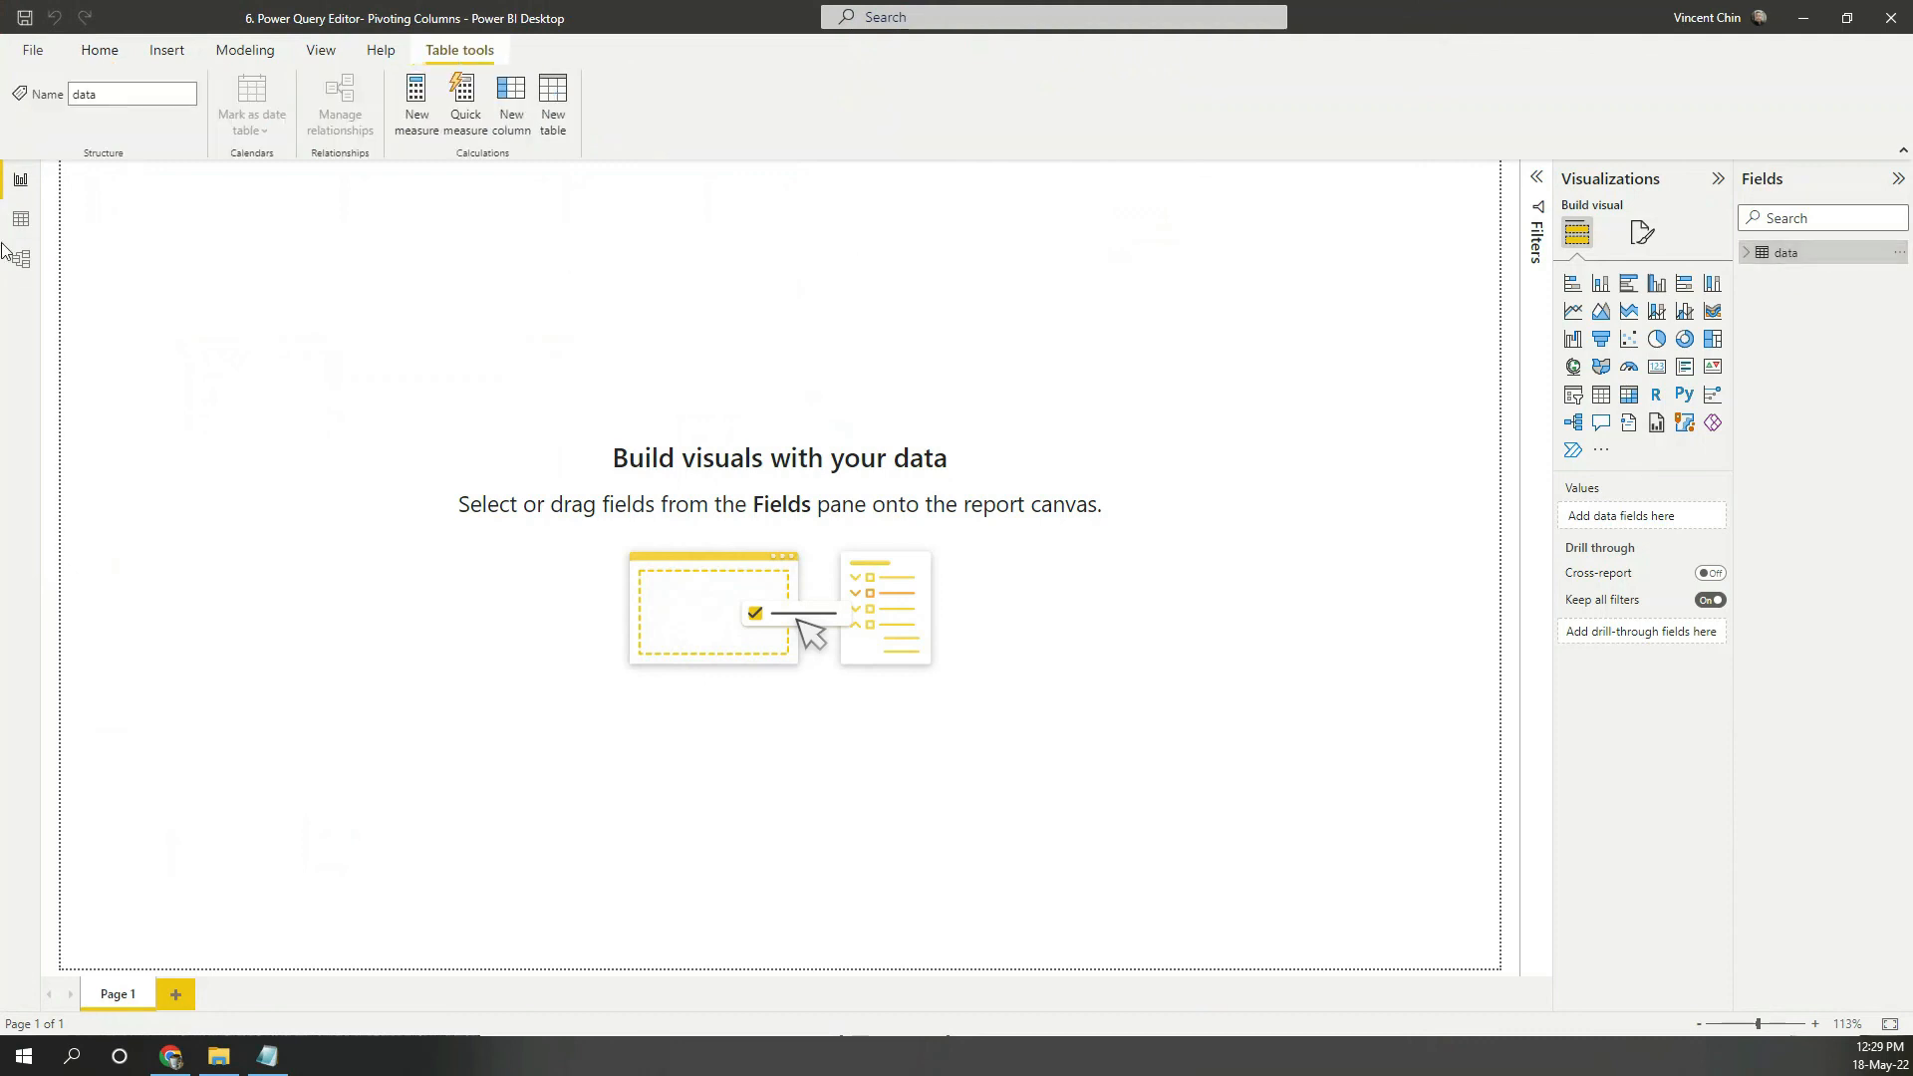
pyautogui.click(21, 219)
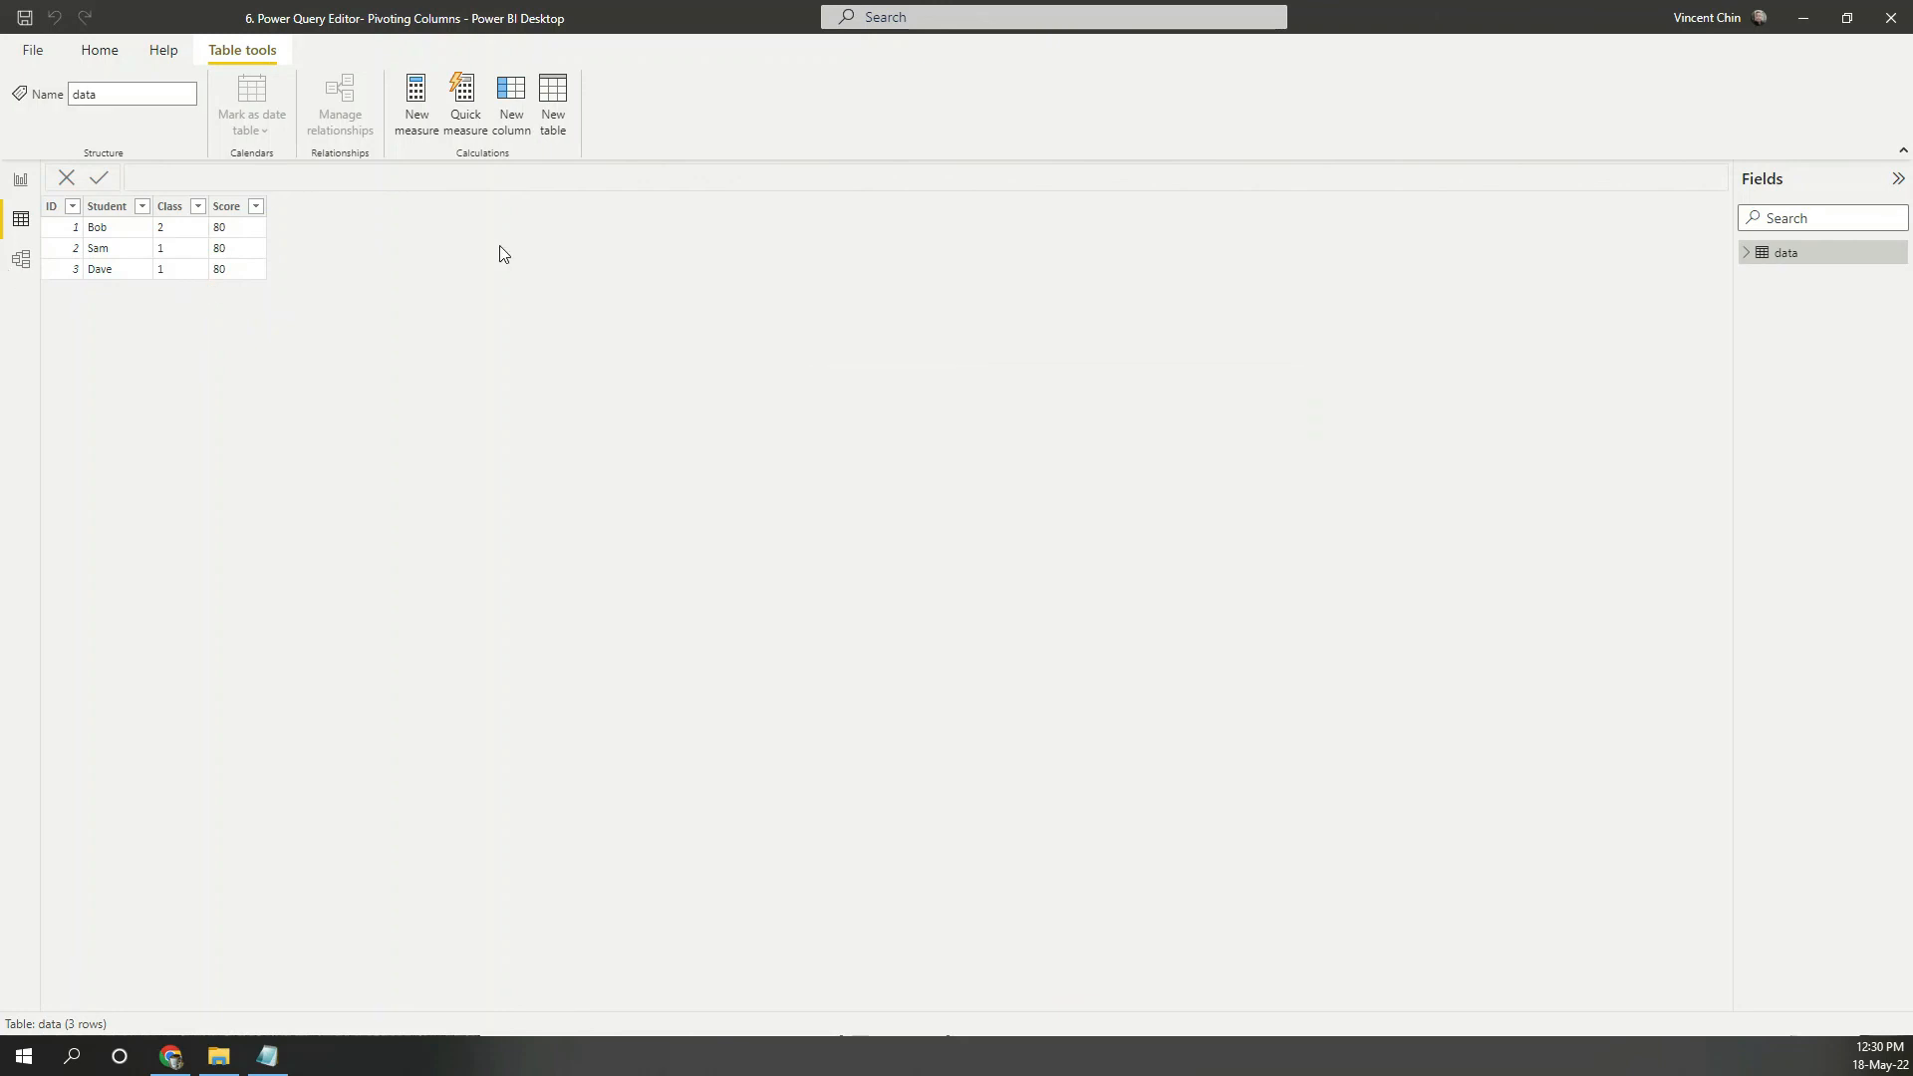
pyautogui.doubleClick(639, 39)
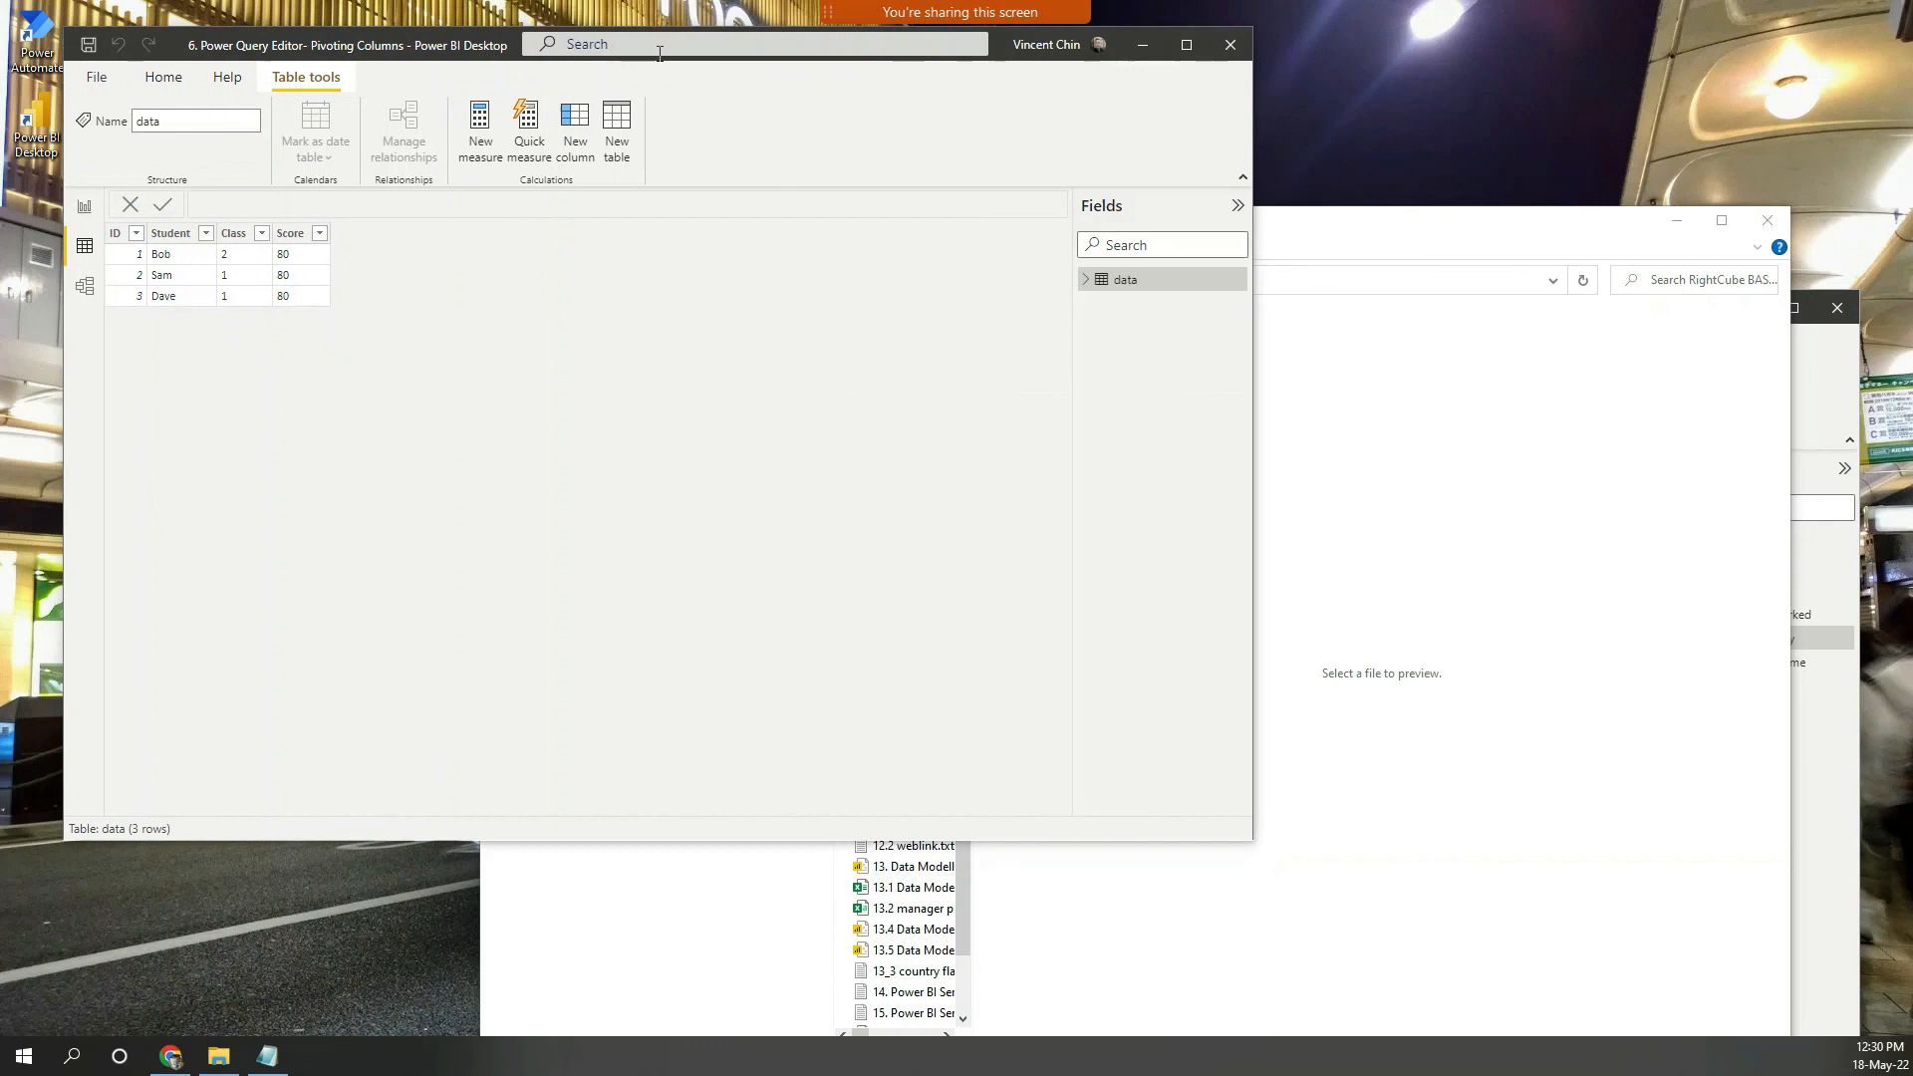